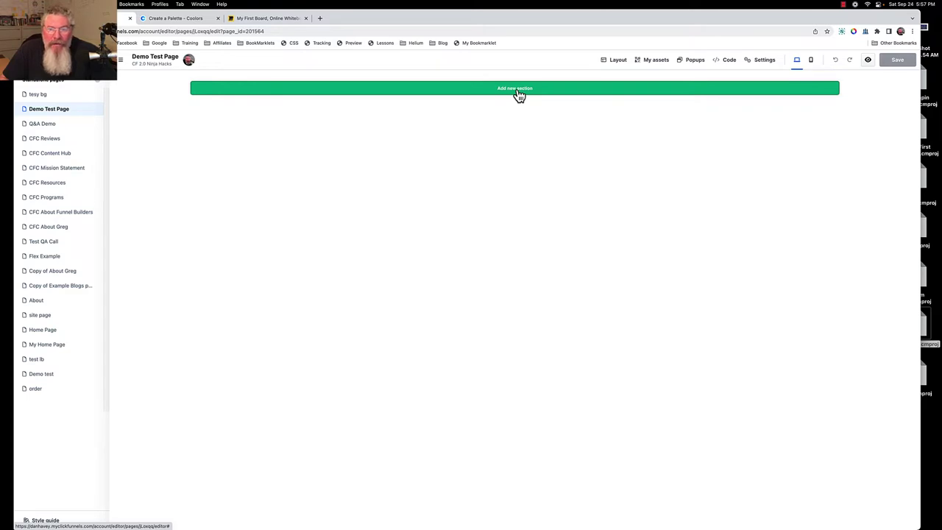
# - Add a blank full page section to the empty page with a three-column row inside it
pyautogui.click(518, 94)
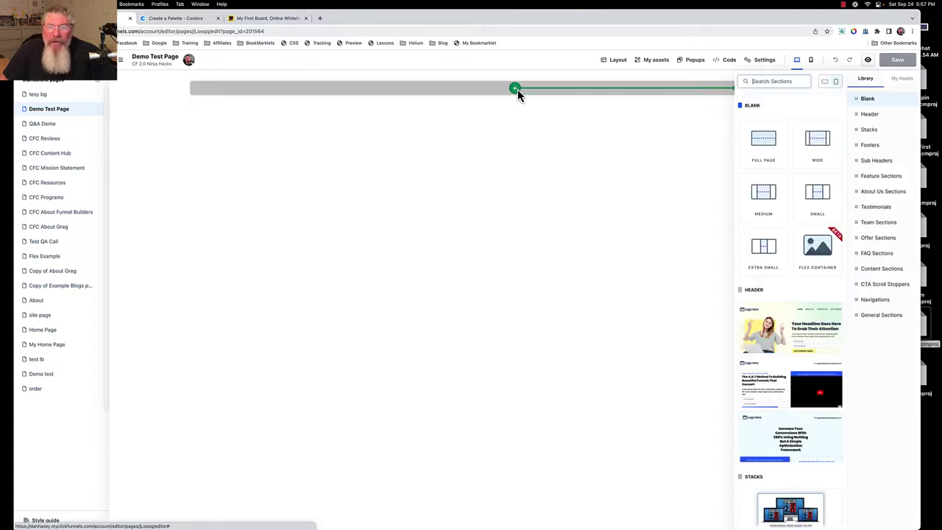
pyautogui.click(769, 146)
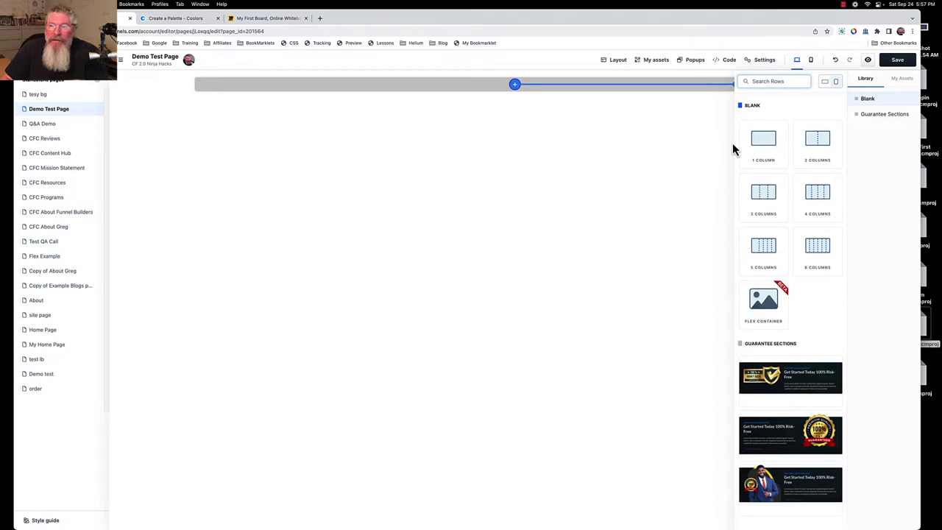
pyautogui.click(766, 193)
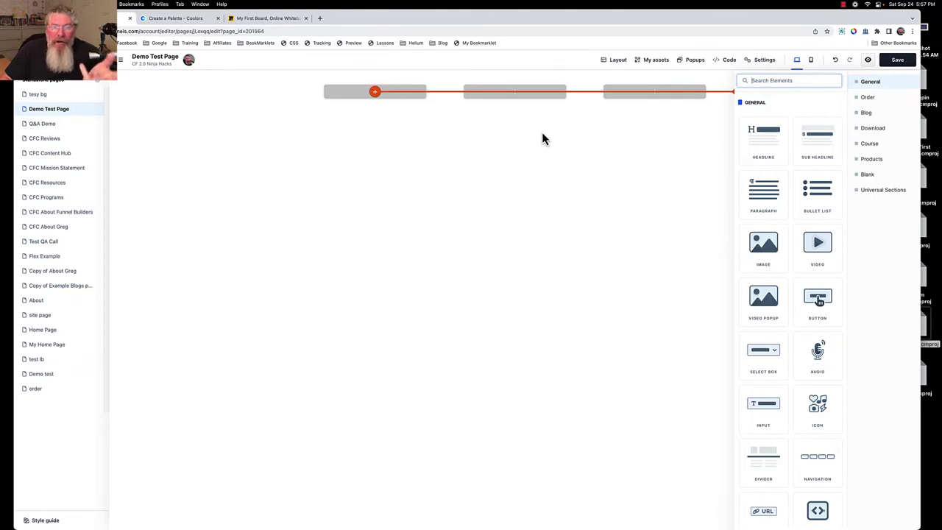
# - Add a headline, sub headline, paragraph and image to the first column of the three-column row
pyautogui.click(766, 151)
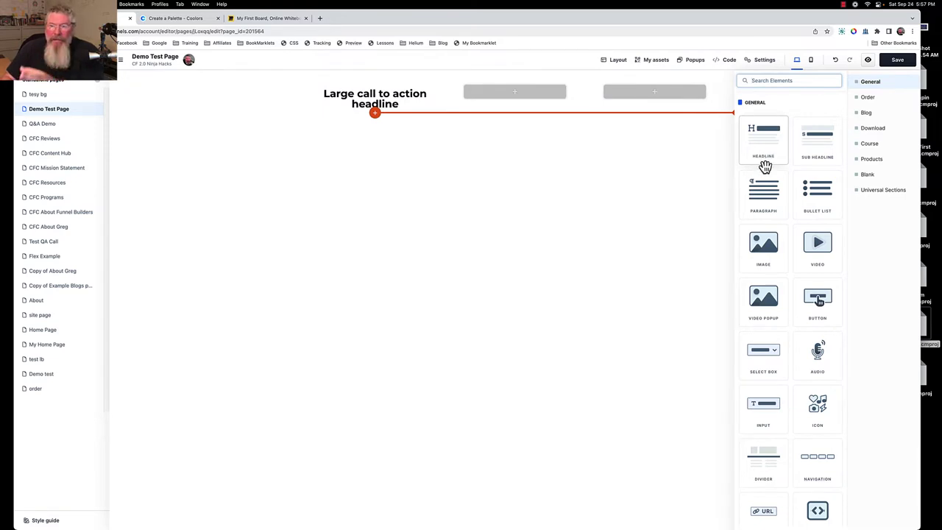
pyautogui.click(810, 150)
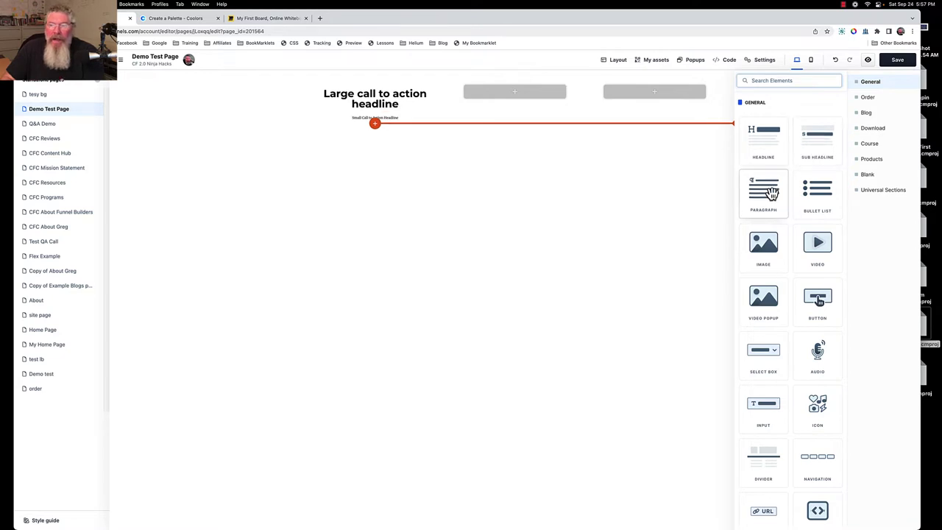
pyautogui.click(770, 193)
pyautogui.click(759, 242)
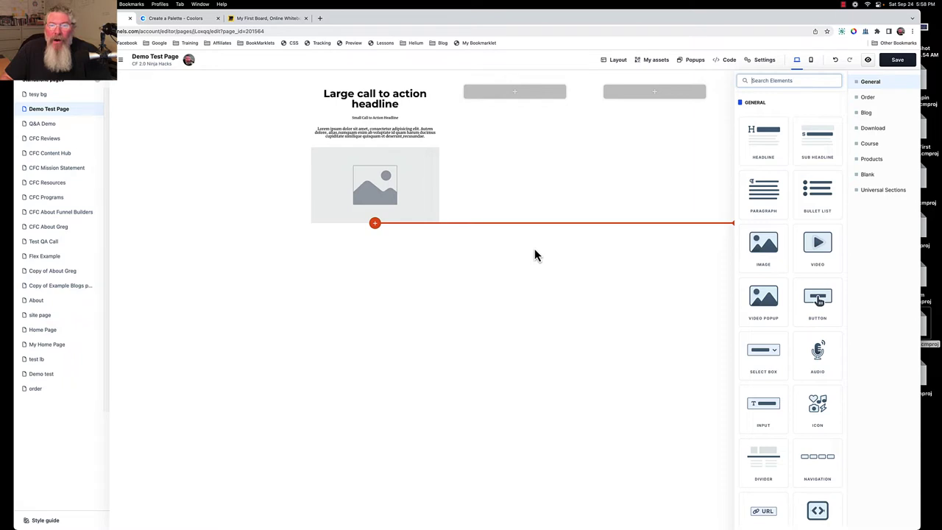
pyautogui.click(534, 248)
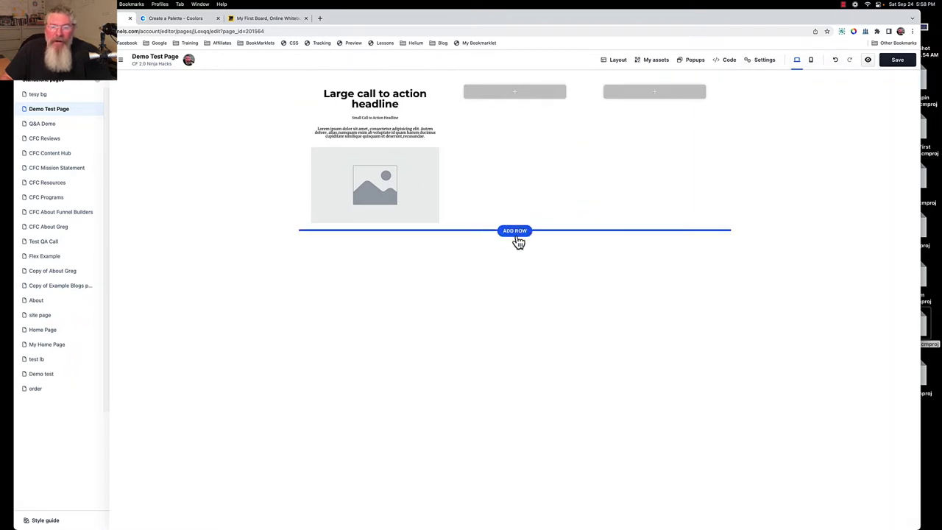
# - Add a second blank full page section below the first, containing a two-column row
pyautogui.click(514, 241)
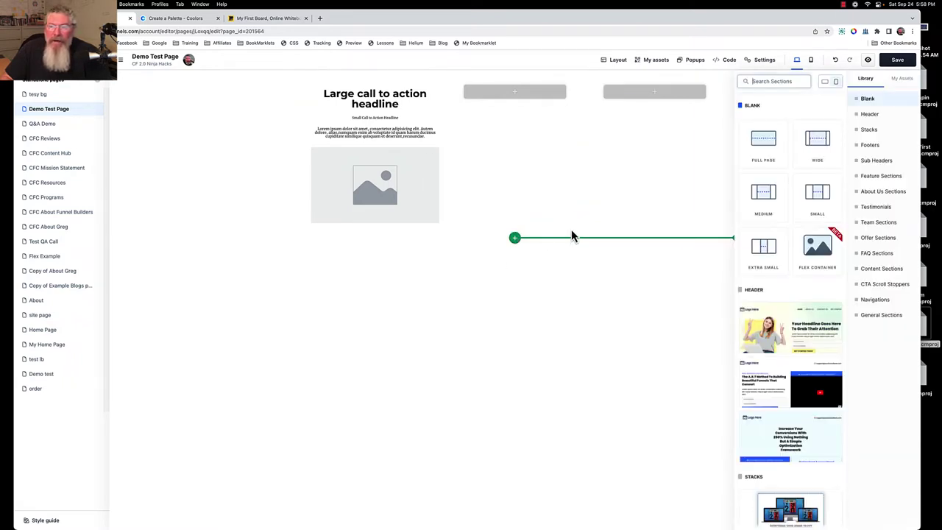
pyautogui.click(752, 163)
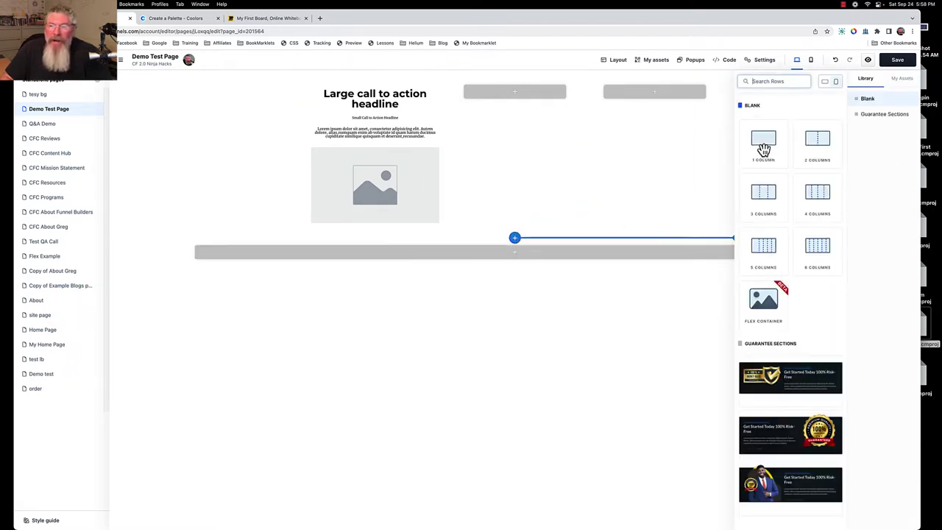
pyautogui.click(527, 254)
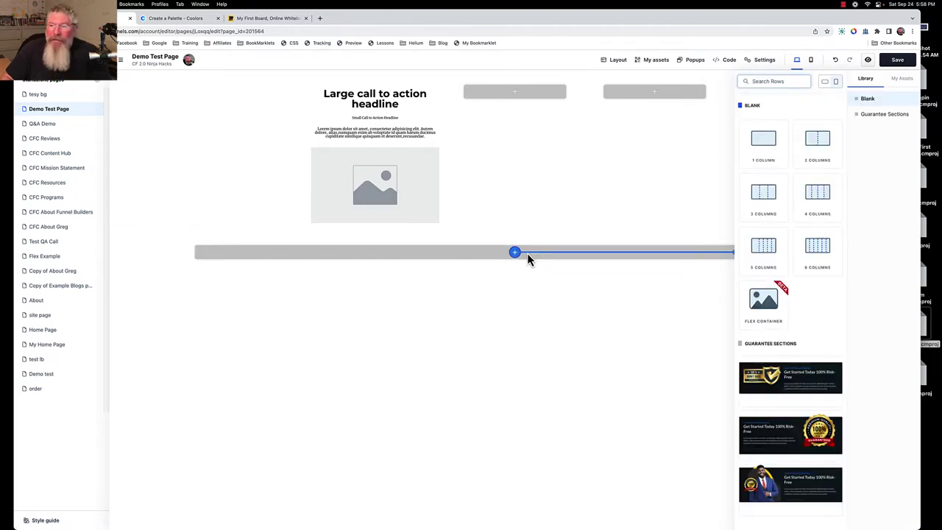
pyautogui.click(820, 144)
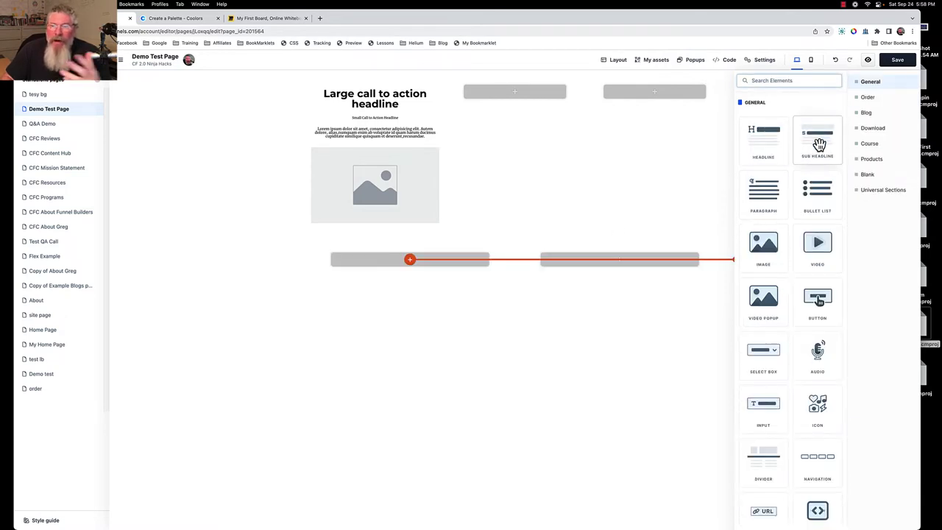
pyautogui.click(612, 290)
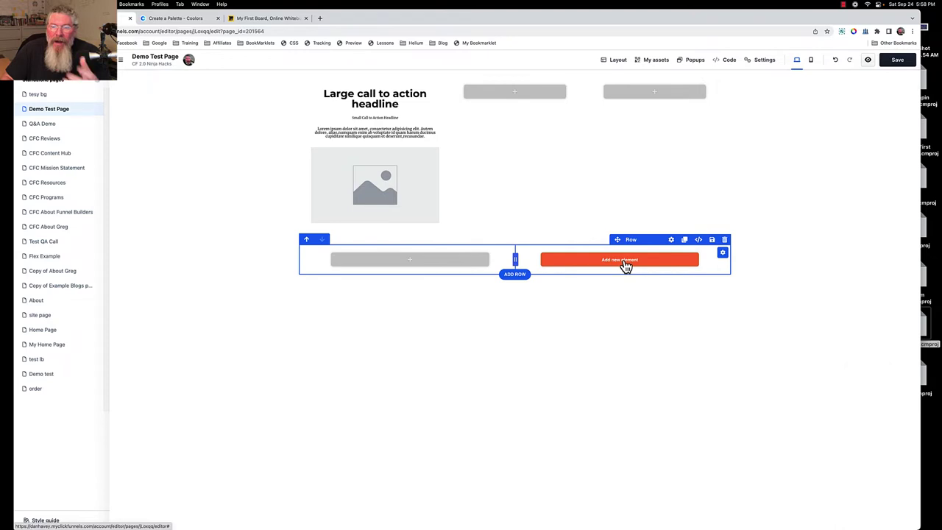
# - Add a headline and a paragraph to the second column of the two-column row
pyautogui.click(625, 264)
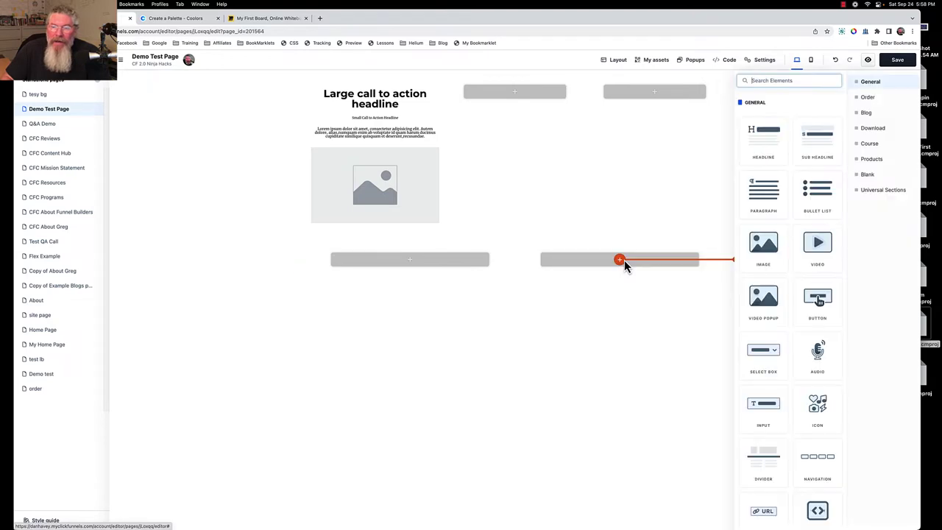
pyautogui.click(763, 196)
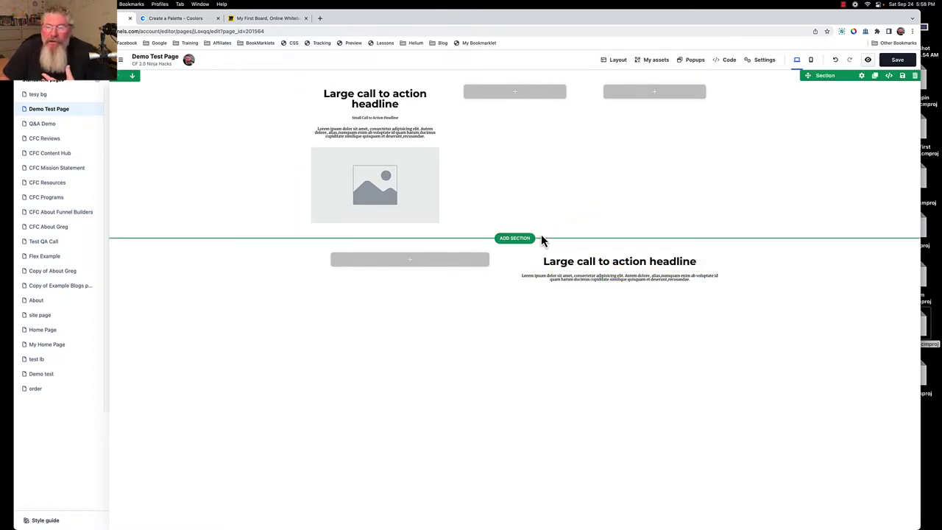
pyautogui.click(514, 308)
pyautogui.press('Escape')
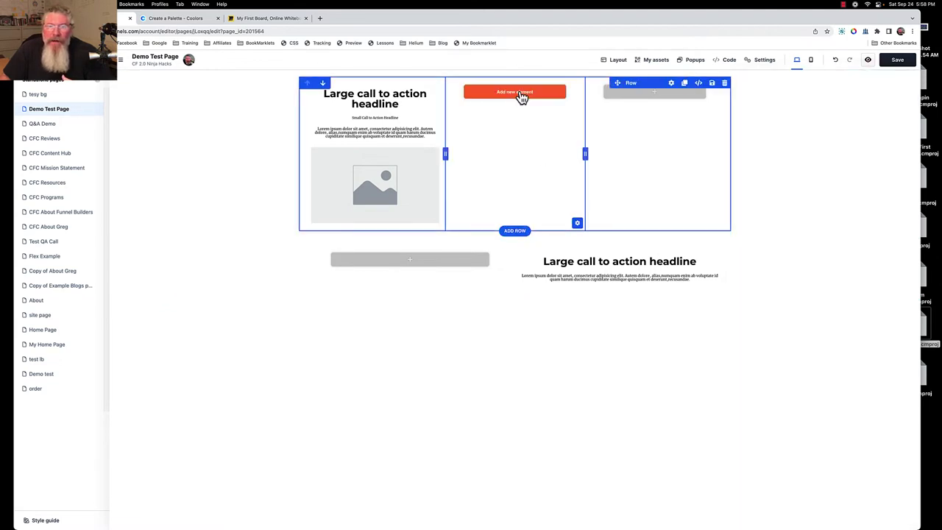
# - Add a headline and a paragraph to each of the two empty columns in the first section
pyautogui.click(521, 93)
pyautogui.click(764, 140)
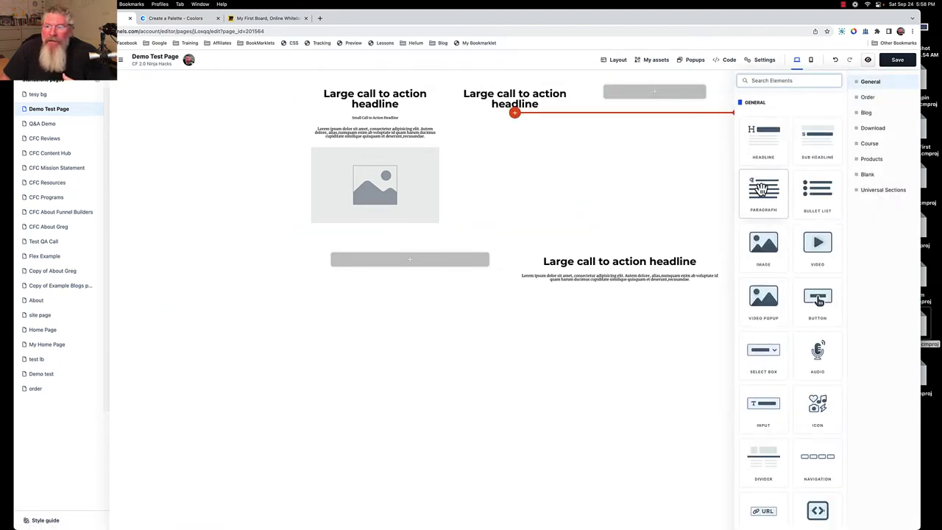
pyautogui.moveTo(763, 190); pyautogui.dragTo(697, 178)
pyautogui.click(652, 93)
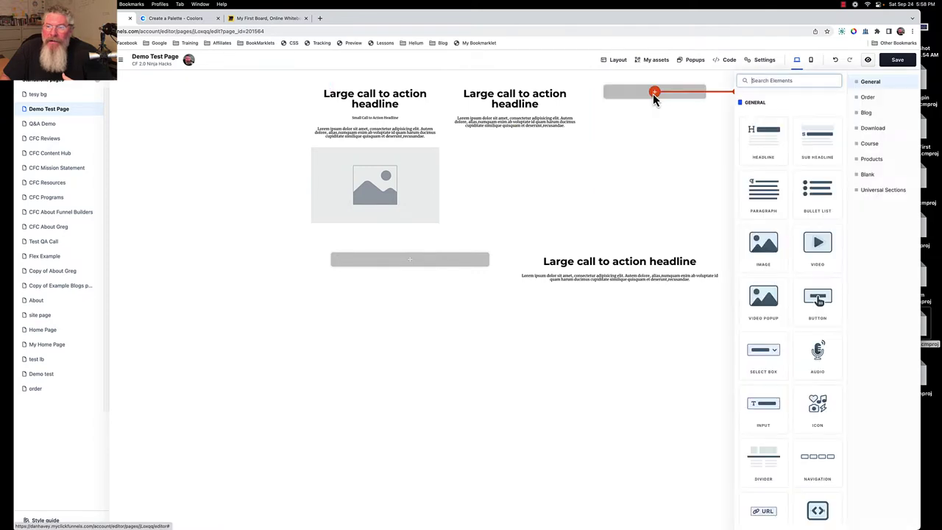
pyautogui.click(770, 158)
pyautogui.moveTo(763, 190); pyautogui.dragTo(688, 216)
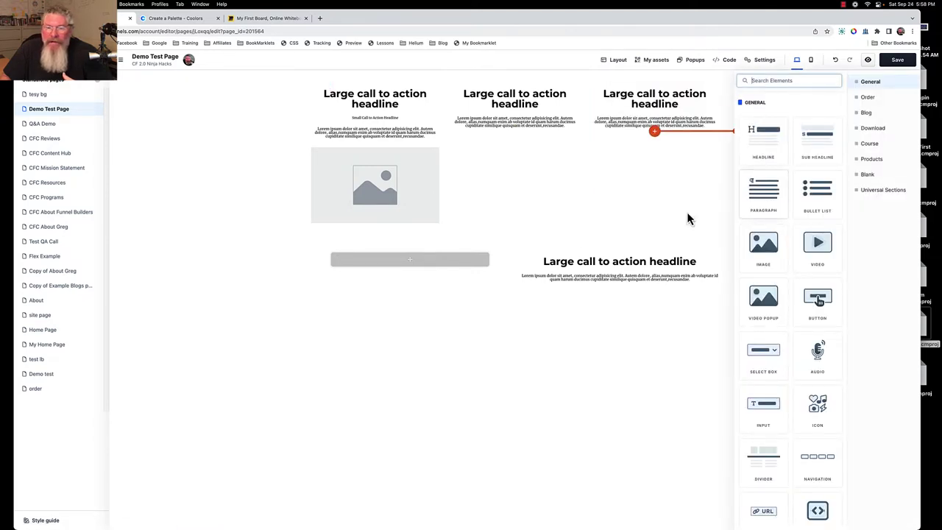
# - Add a paragraph and a bullet list to the empty first column of the second section
pyautogui.click(417, 261)
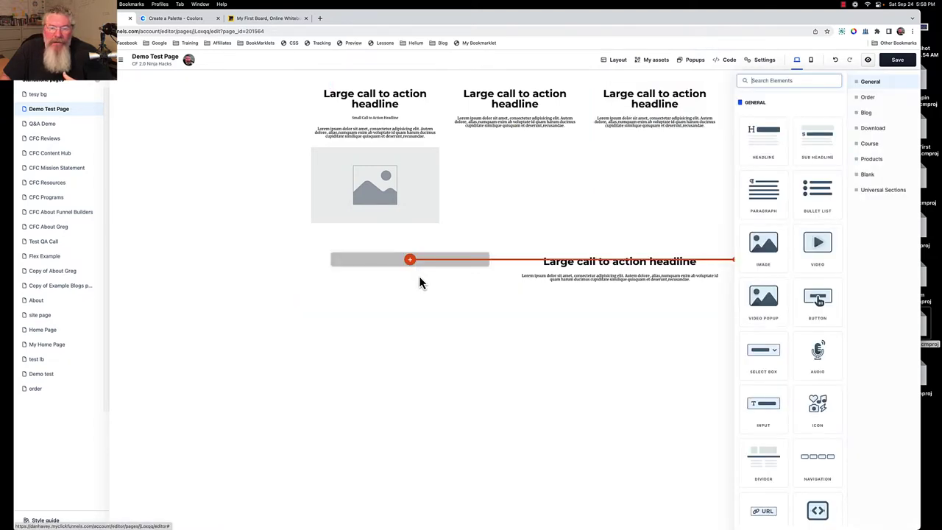
pyautogui.click(767, 192)
pyautogui.click(491, 396)
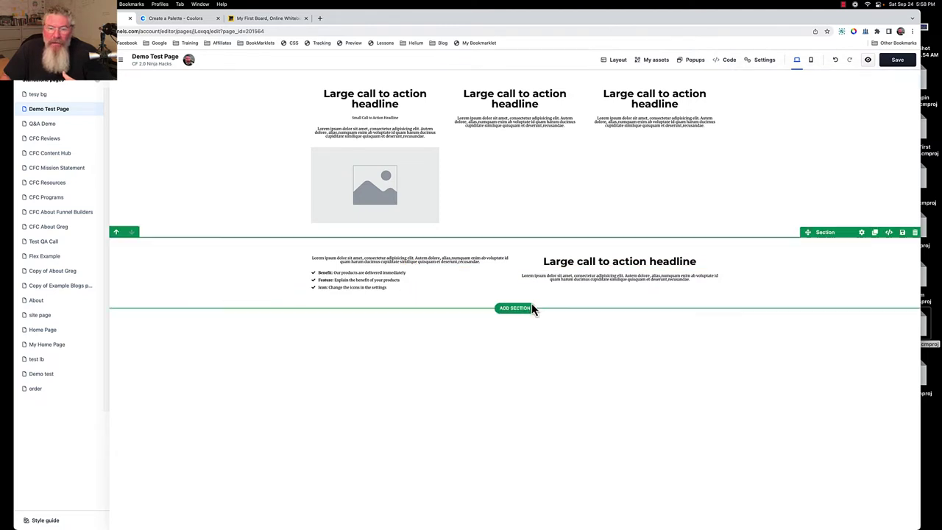
# - Add a third blank full page section under the second one, with a two-column row
pyautogui.click(526, 309)
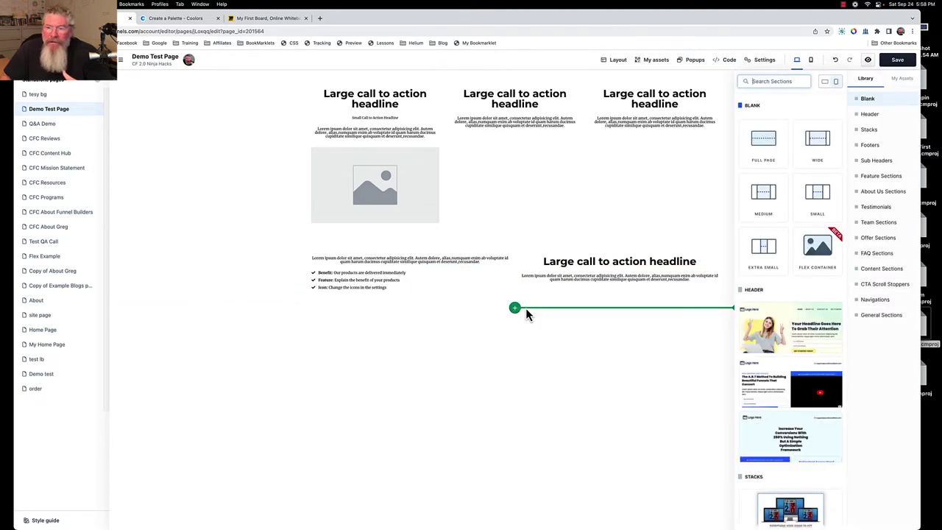
pyautogui.click(763, 141)
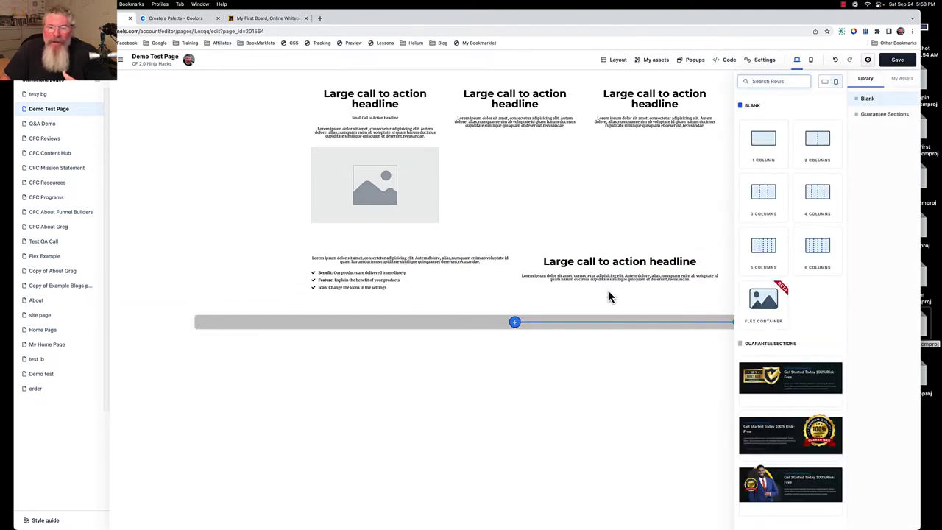
pyautogui.click(818, 142)
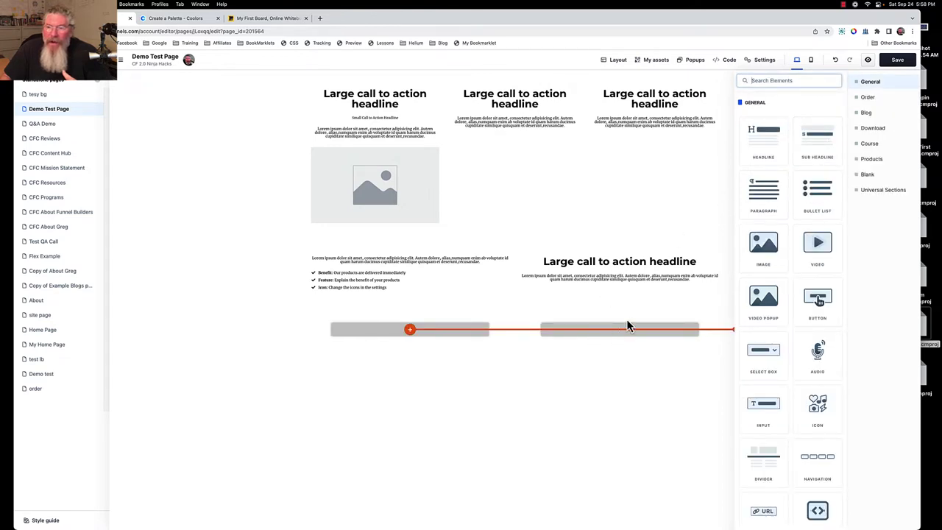
# - Place an image element in the third section's first column and a video element in its second column
pyautogui.click(763, 243)
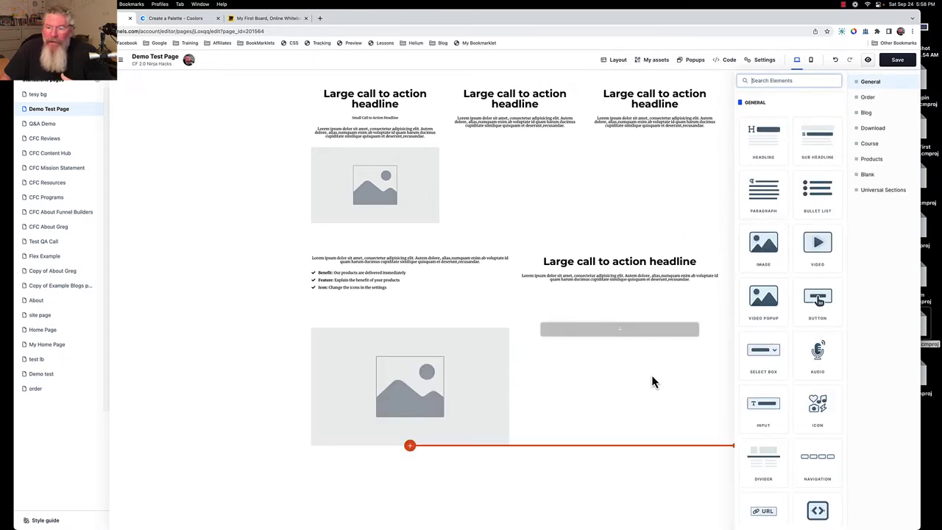
pyautogui.click(635, 330)
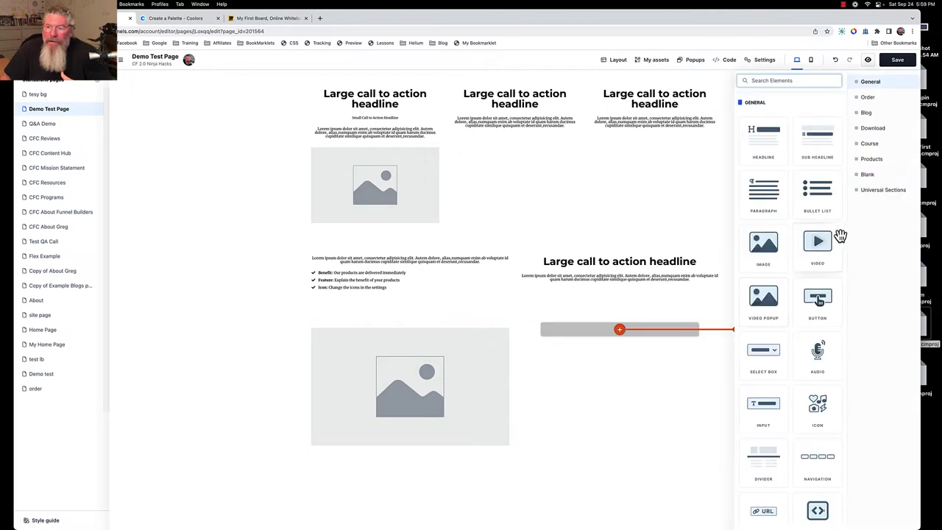
pyautogui.click(815, 247)
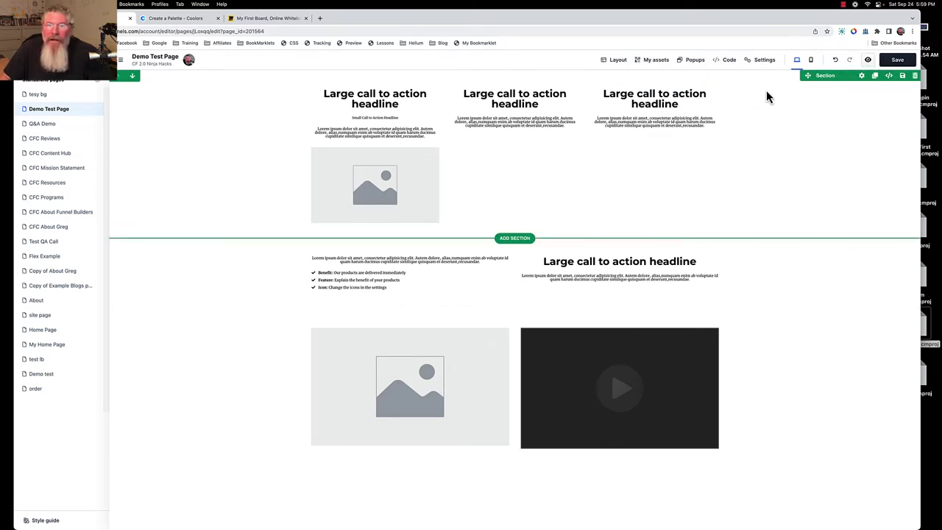
# - Display the page's layout outline and examine how its sections, rows and columns are nested
pyautogui.click(615, 62)
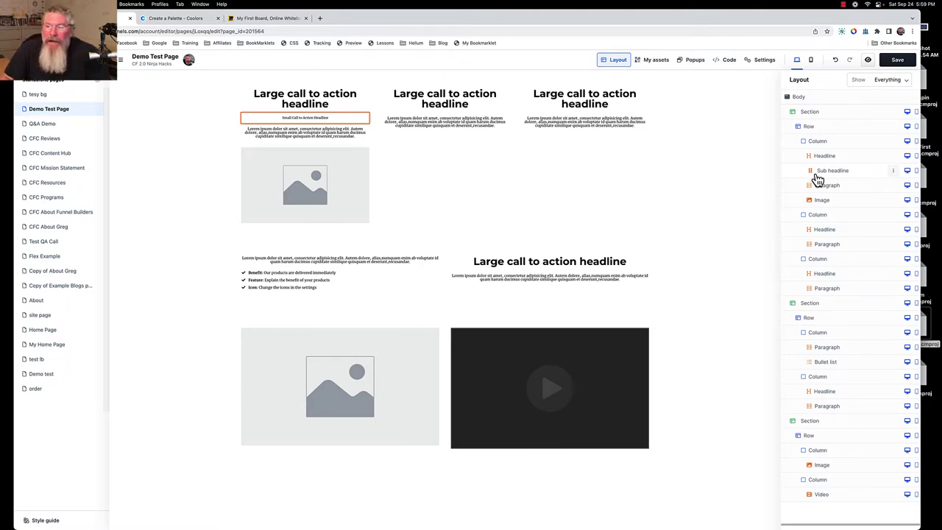
pyautogui.moveTo(812, 130); pyautogui.dragTo(810, 323)
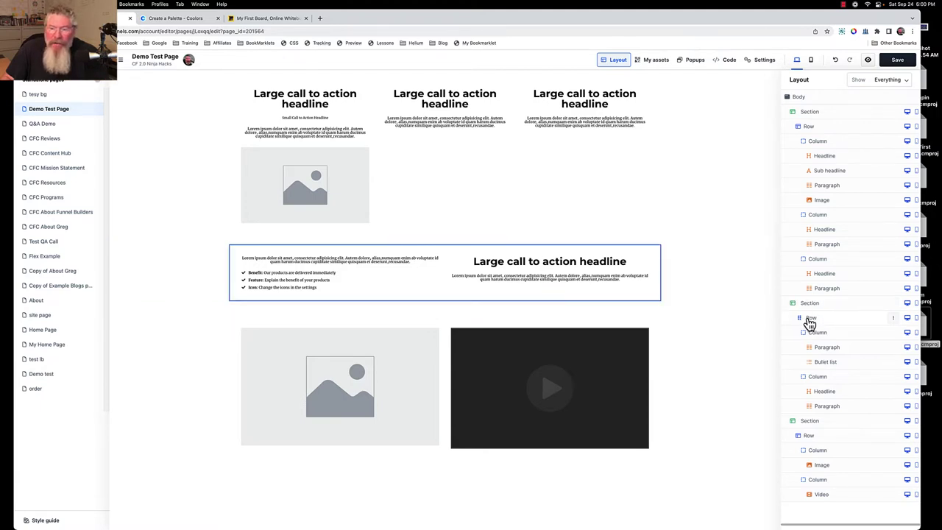
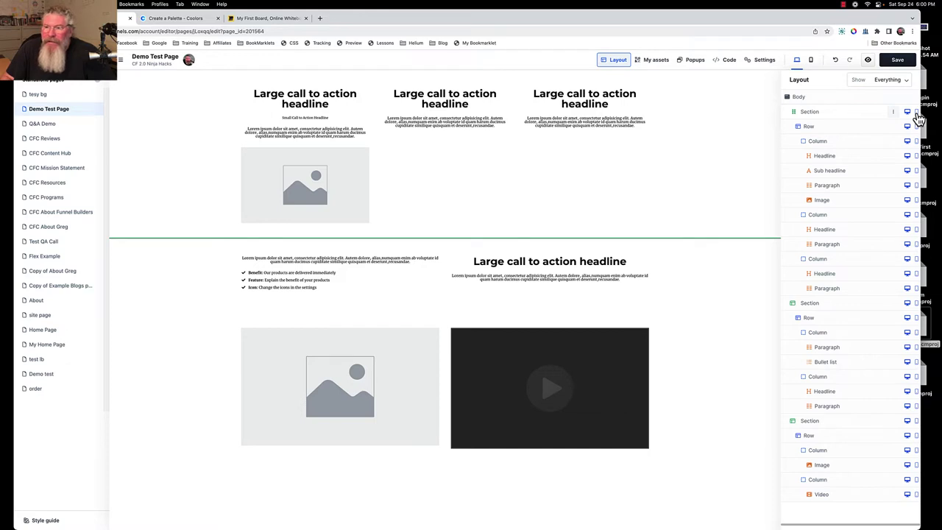
# - Toggle the first section's mobile visibility off and back on twice
pyautogui.click(917, 113)
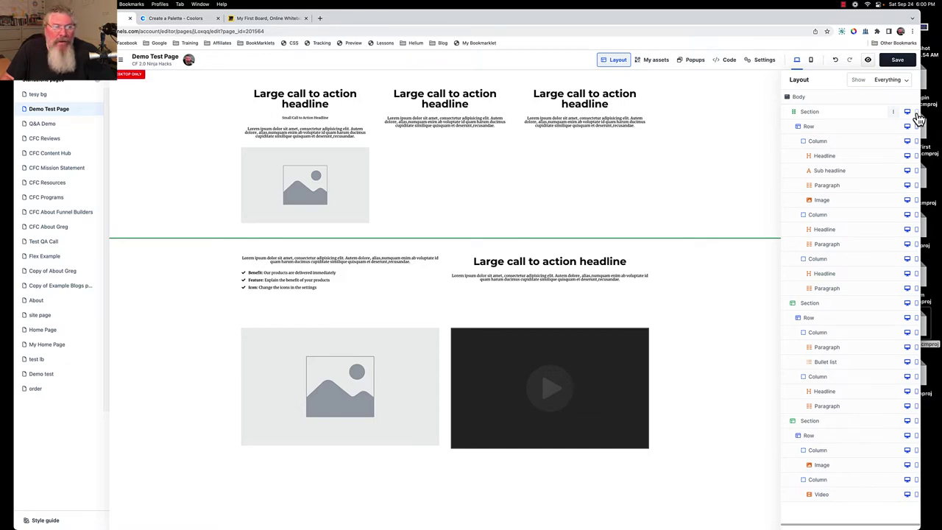
pyautogui.click(918, 116)
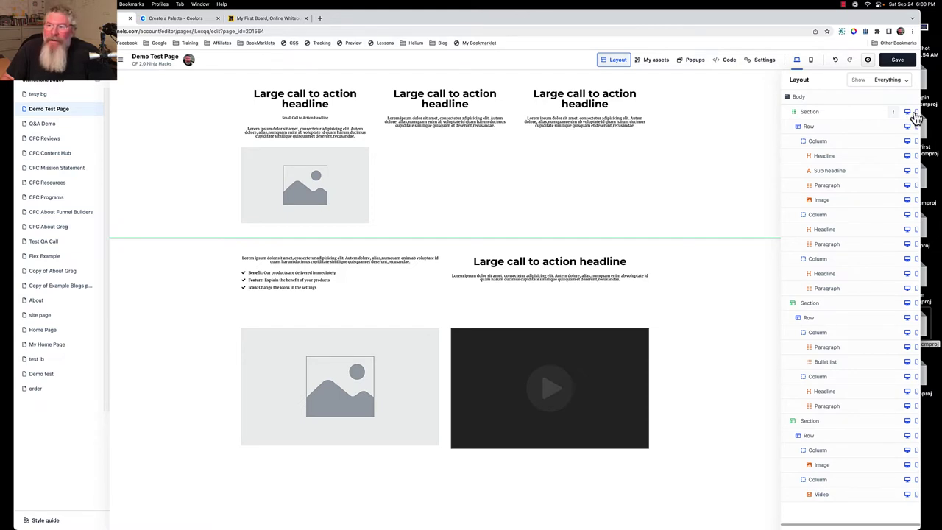
pyautogui.click(918, 116)
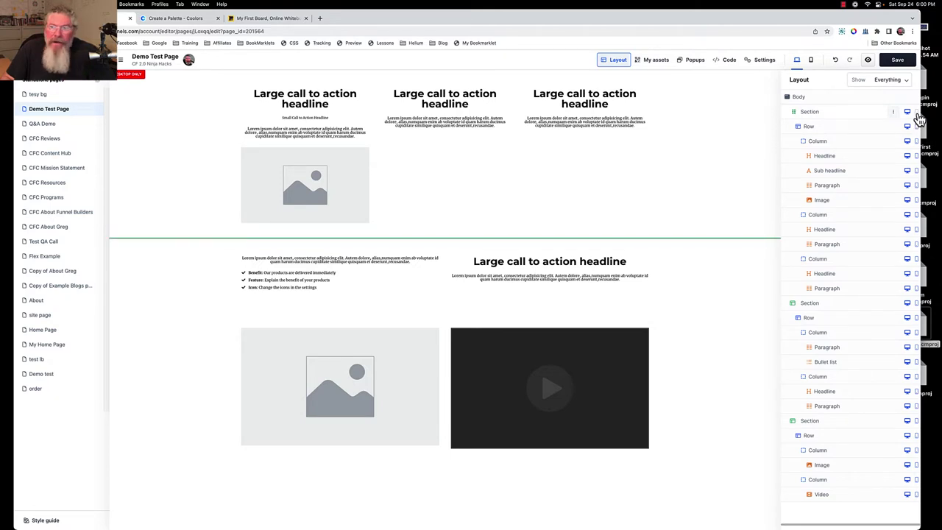
pyautogui.click(919, 118)
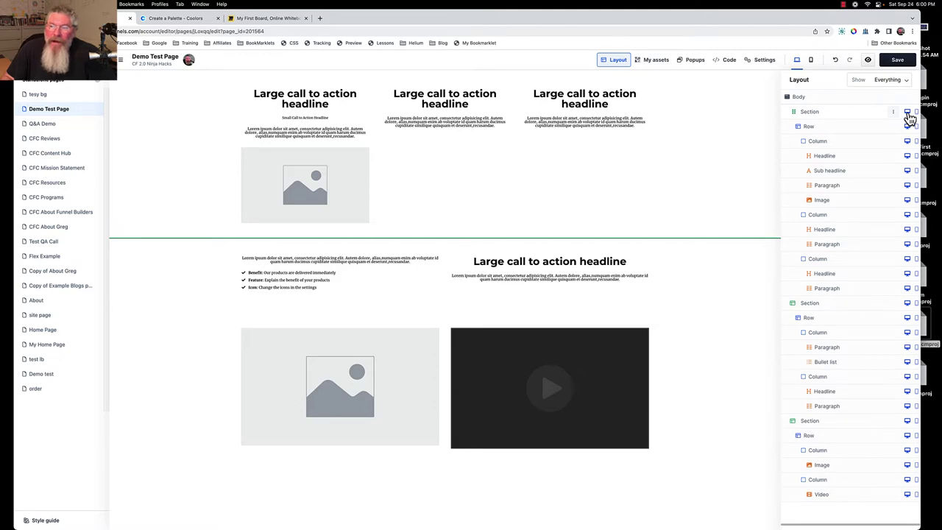
# - Hide the first section on desktop so it is mobile only, and switch the page preview back to desktop view
pyautogui.click(908, 112)
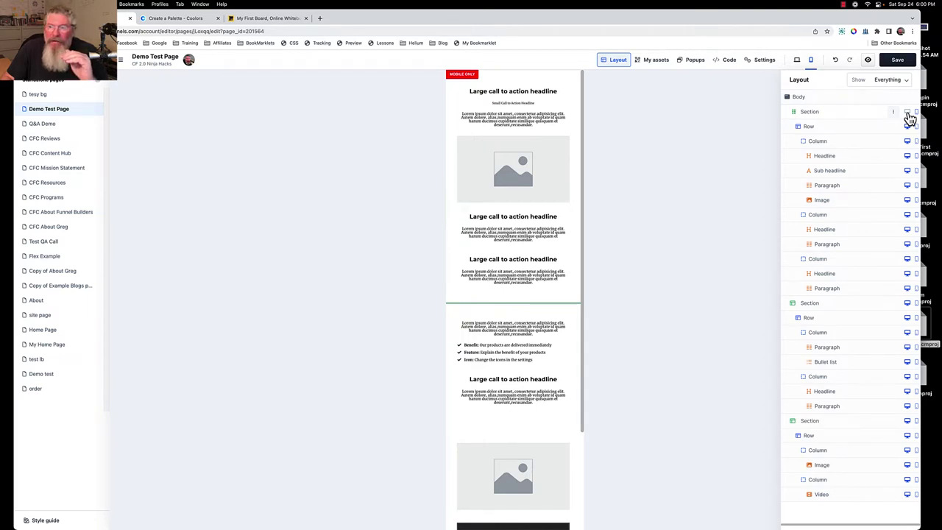
pyautogui.click(798, 66)
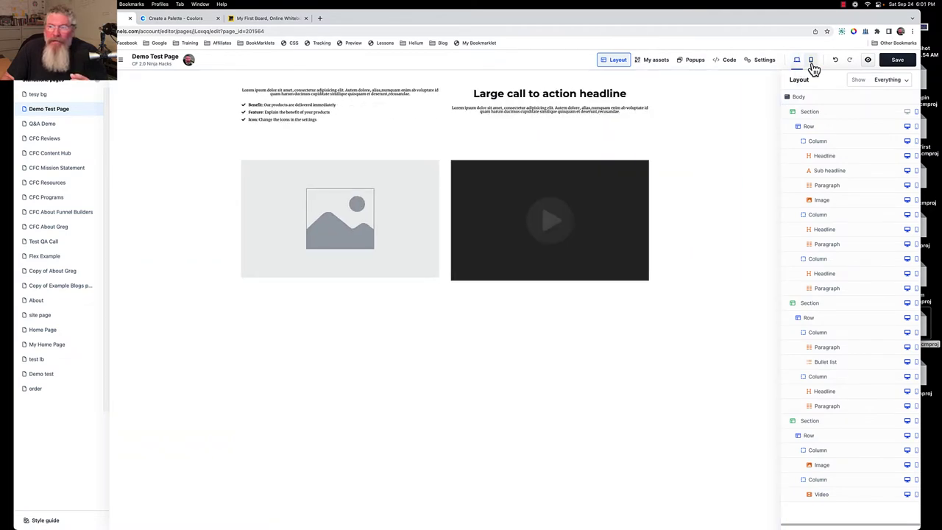
# - Filter the layout outline to show only sections, only rows and only elements, and return it to Everything
pyautogui.click(886, 83)
pyautogui.click(884, 94)
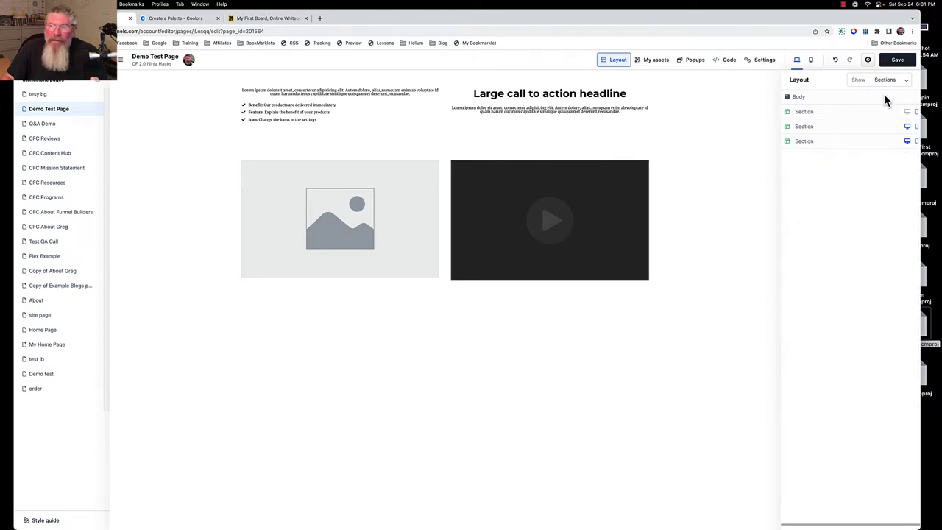
pyautogui.click(884, 83)
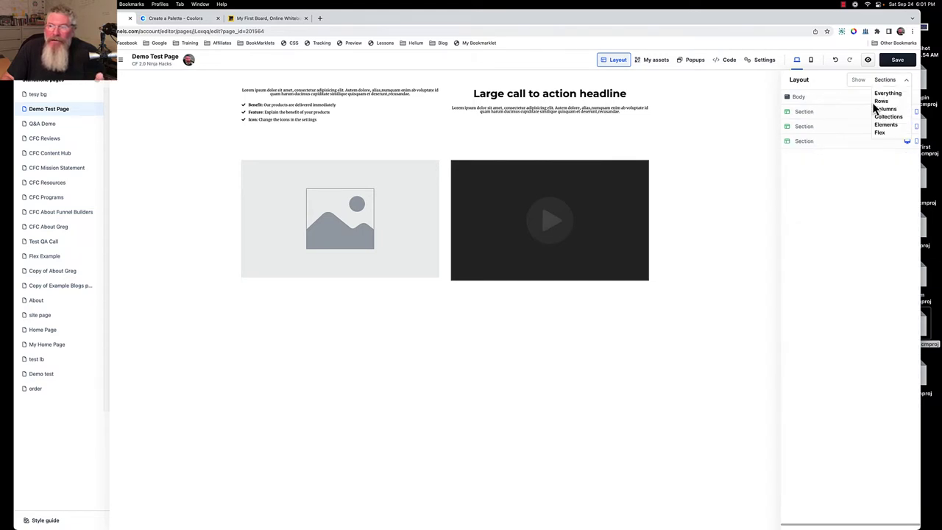
pyautogui.click(881, 102)
pyautogui.click(884, 84)
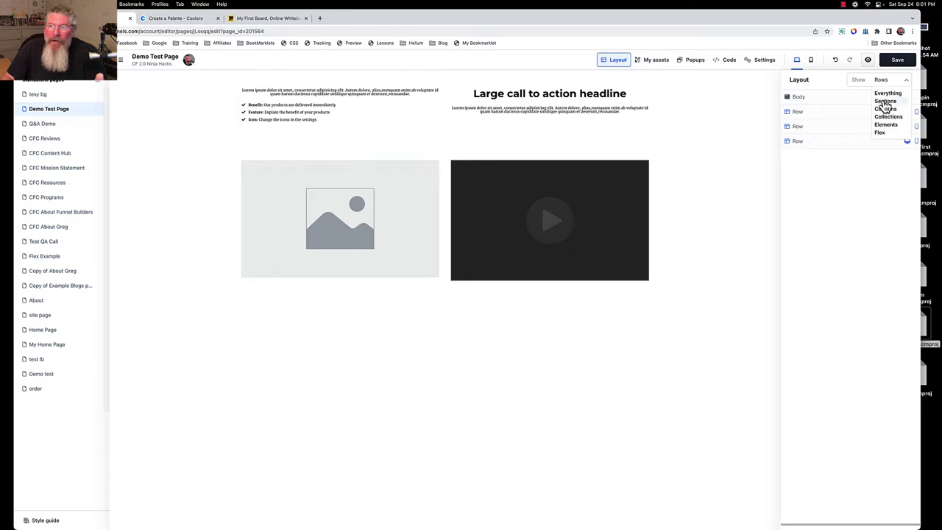
pyautogui.click(886, 125)
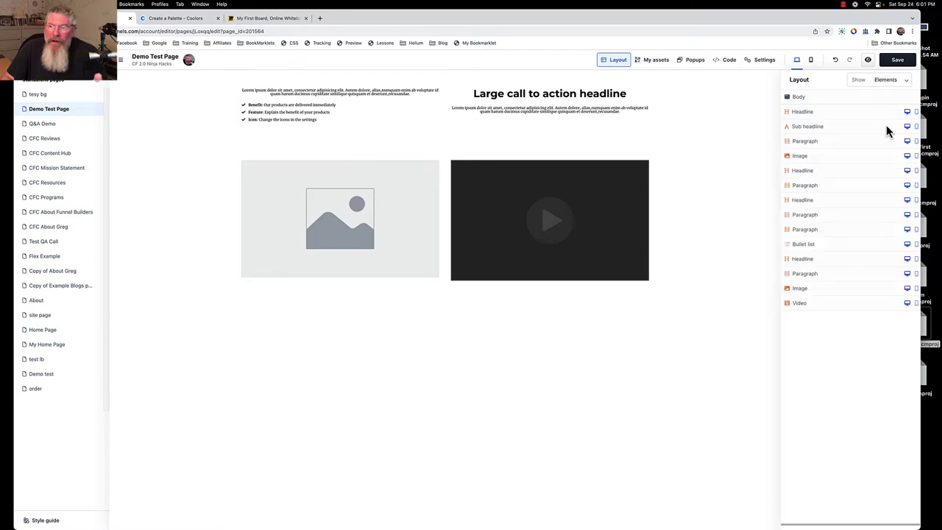
pyautogui.click(887, 82)
pyautogui.click(883, 93)
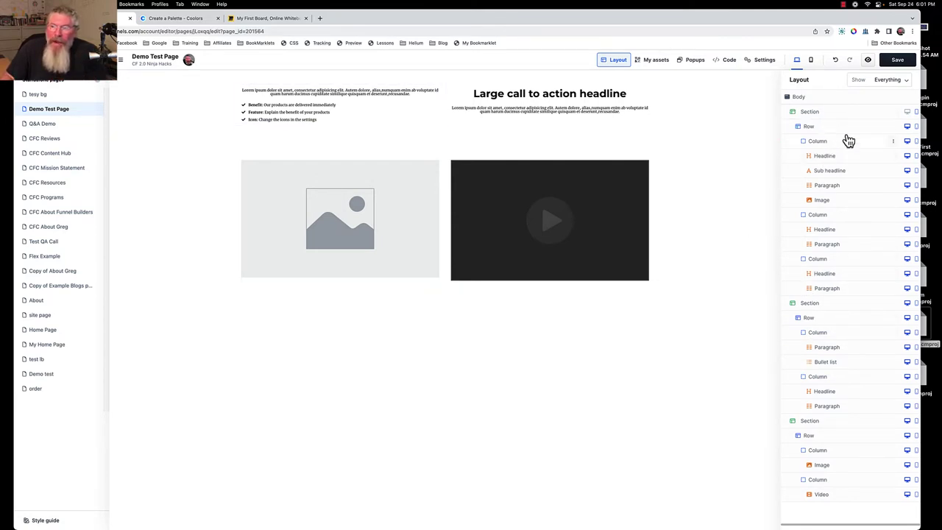
# - Make the first section visible on desktop again, and open its settings briefly before closing them
pyautogui.click(908, 114)
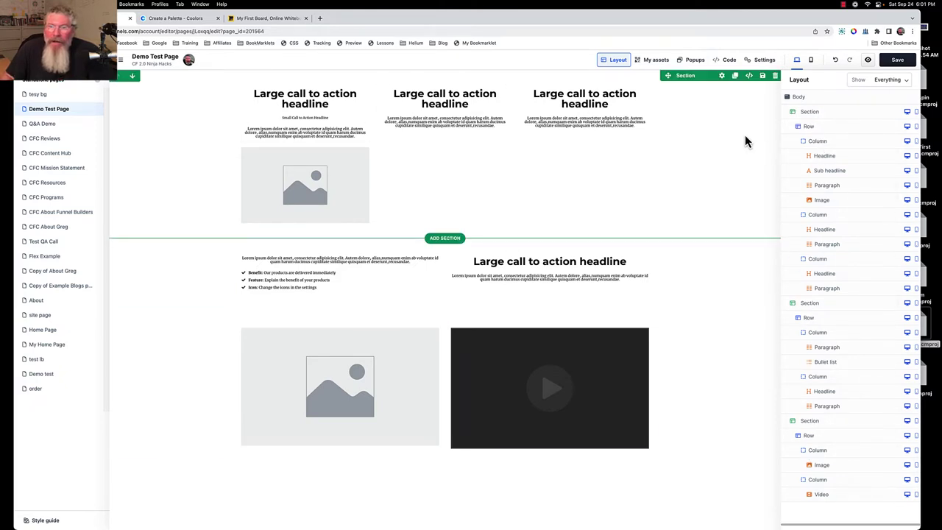
pyautogui.click(716, 138)
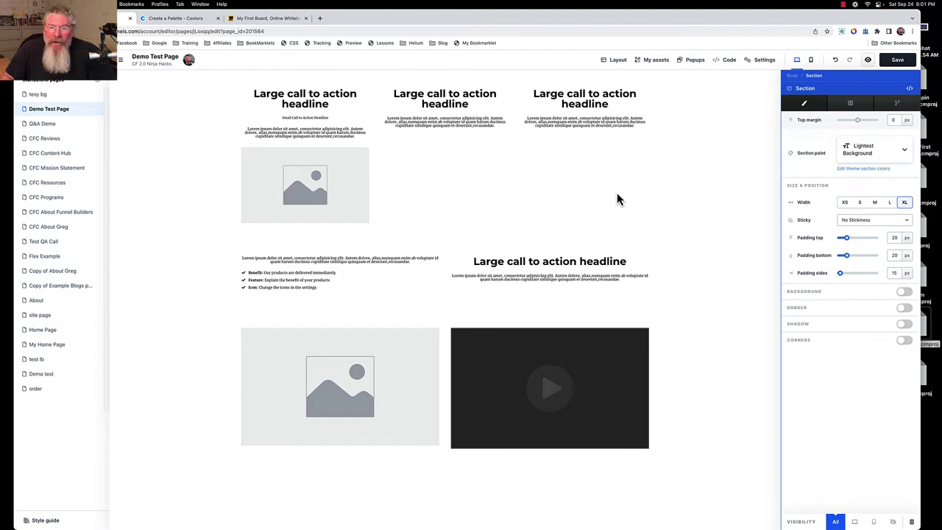
pyautogui.press('Escape')
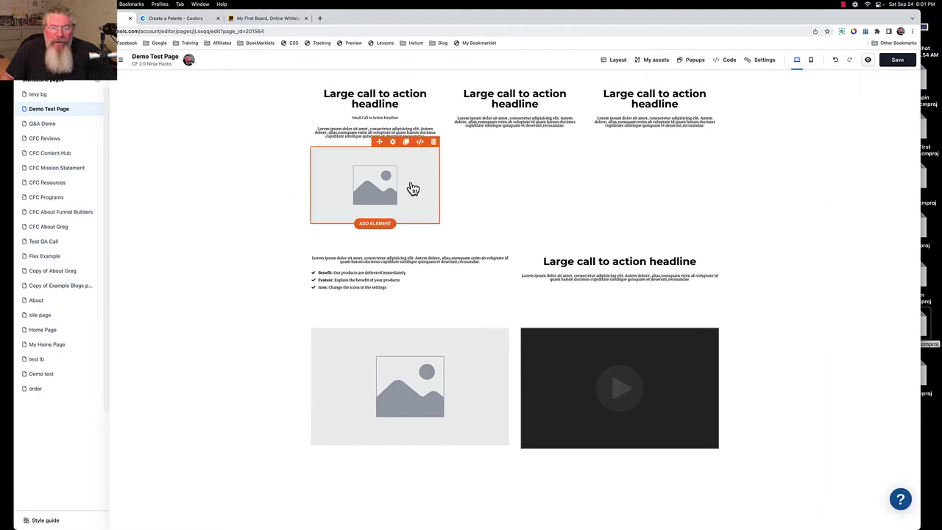
# - Open the settings of the first section's image and go up the hierarchy through its column, row, section and body settings
pyautogui.click(389, 186)
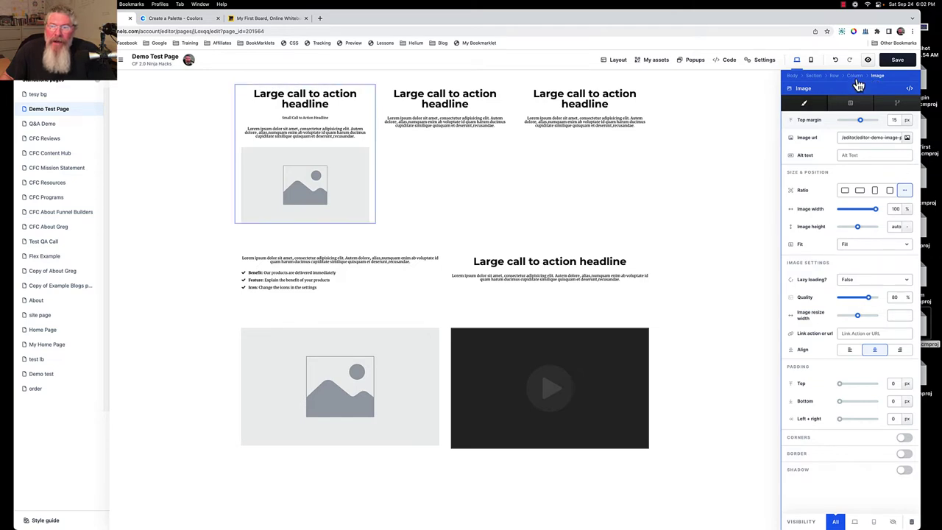
pyautogui.click(855, 76)
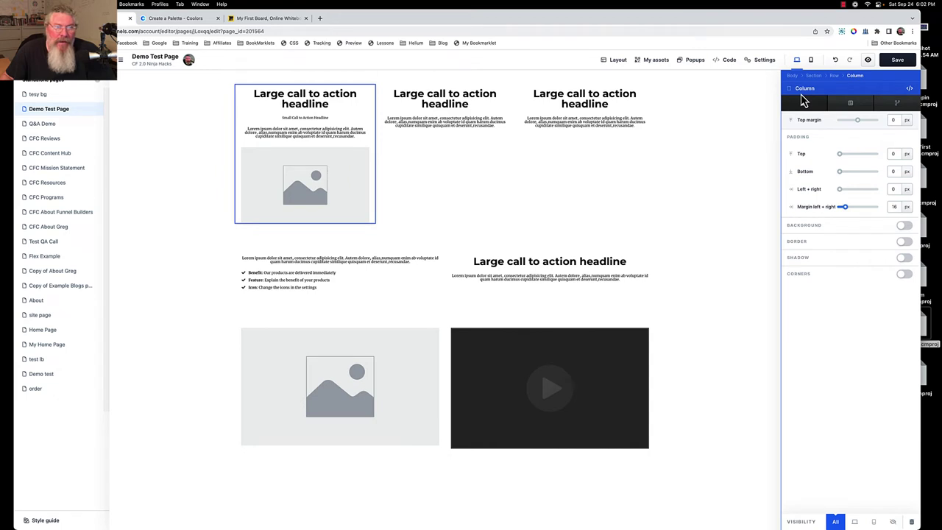
pyautogui.click(834, 75)
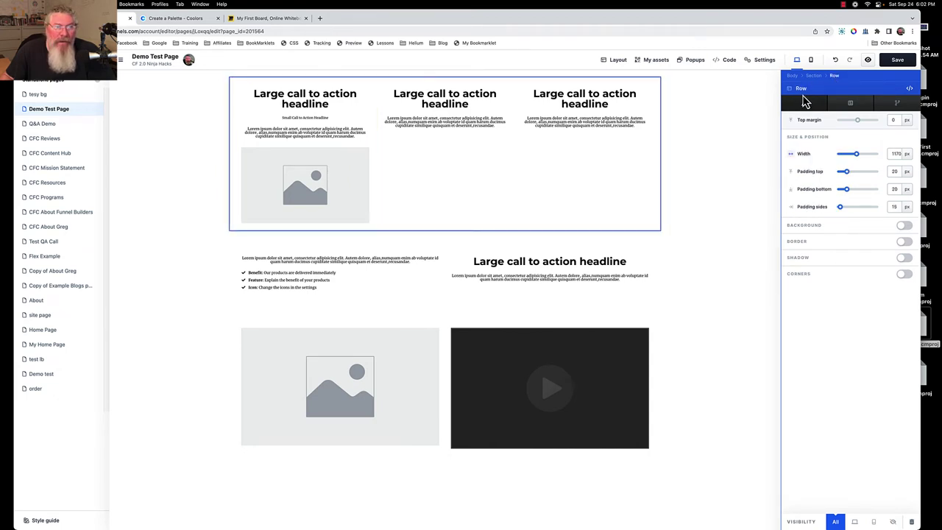
pyautogui.click(814, 76)
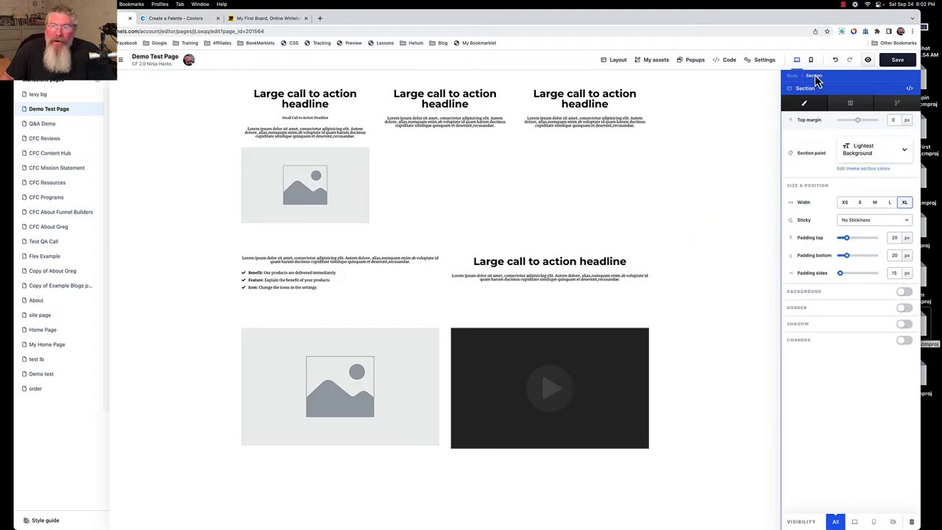
pyautogui.click(796, 78)
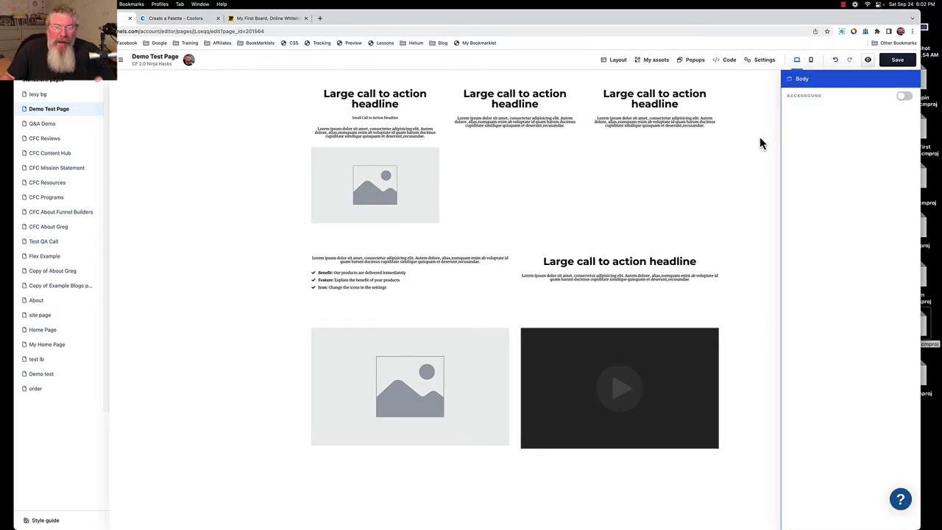
# - Enable the body background, set its color to red ff0000, and close the body settings
pyautogui.click(905, 98)
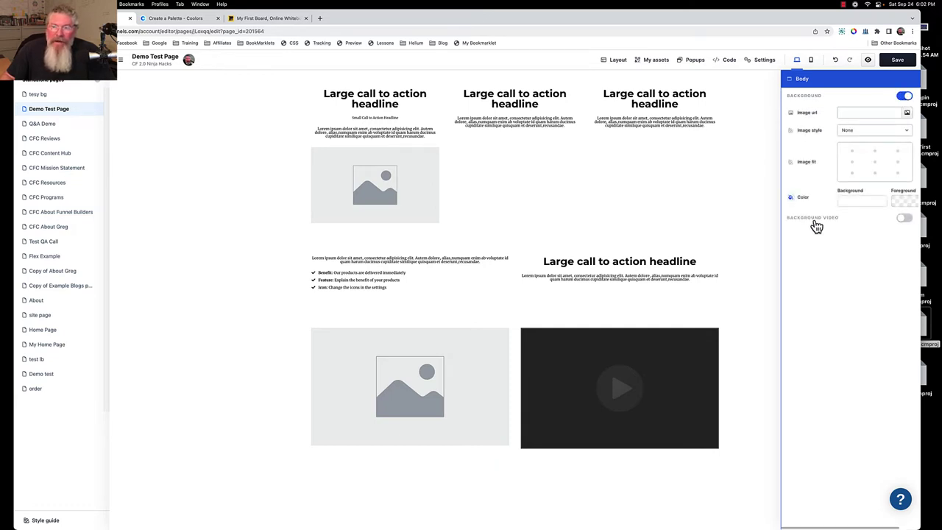
pyautogui.click(859, 204)
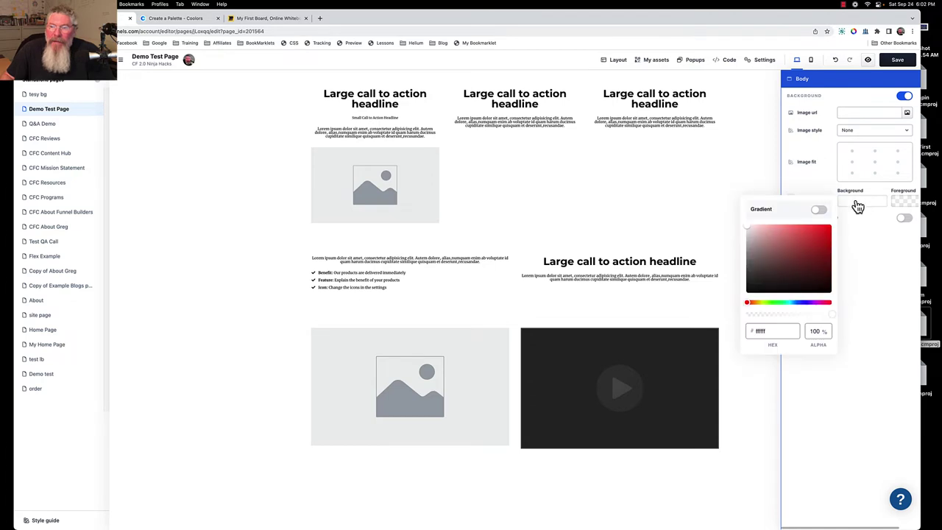
pyautogui.click(819, 226)
pyautogui.moveTo(820, 226); pyautogui.dragTo(837, 227)
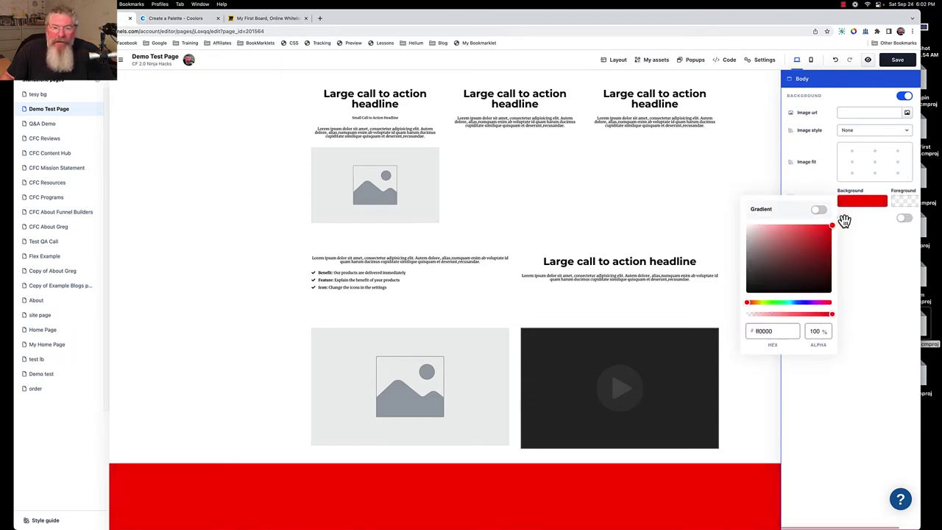
pyautogui.click(606, 525)
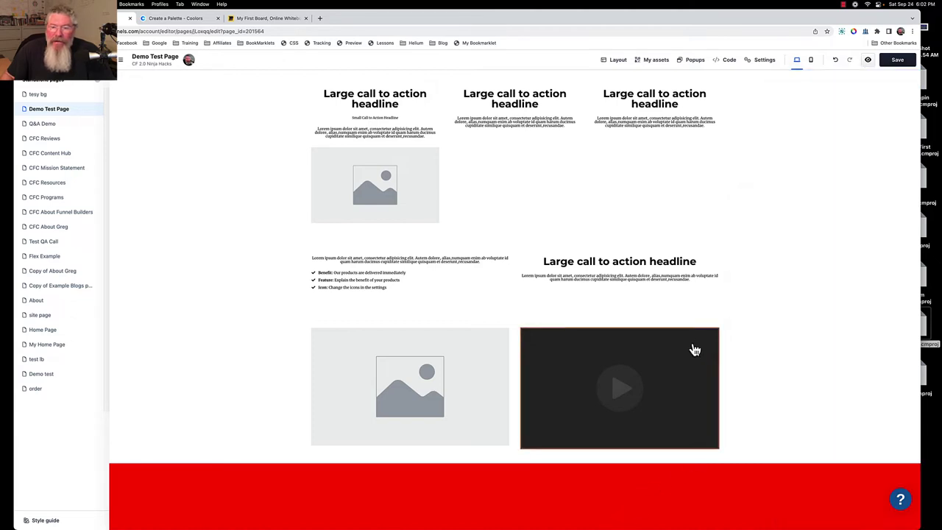
# - Enable the second section's background, lower its white color's alpha to 0%, and restore the alpha to 100%
pyautogui.click(862, 232)
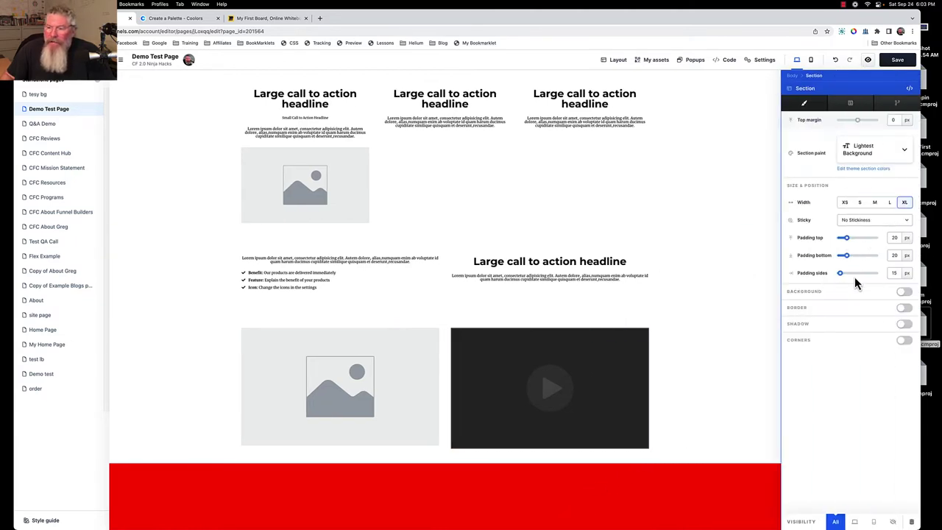
pyautogui.click(904, 292)
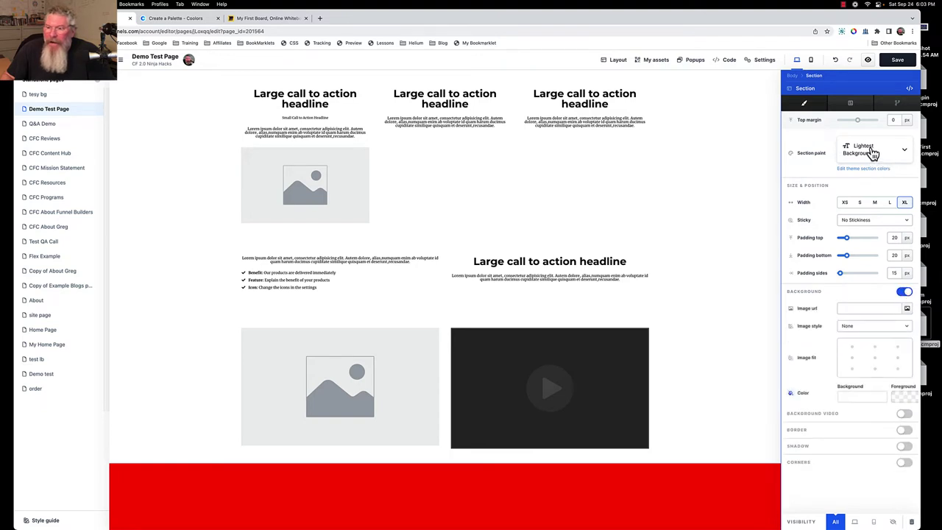
pyautogui.click(869, 400)
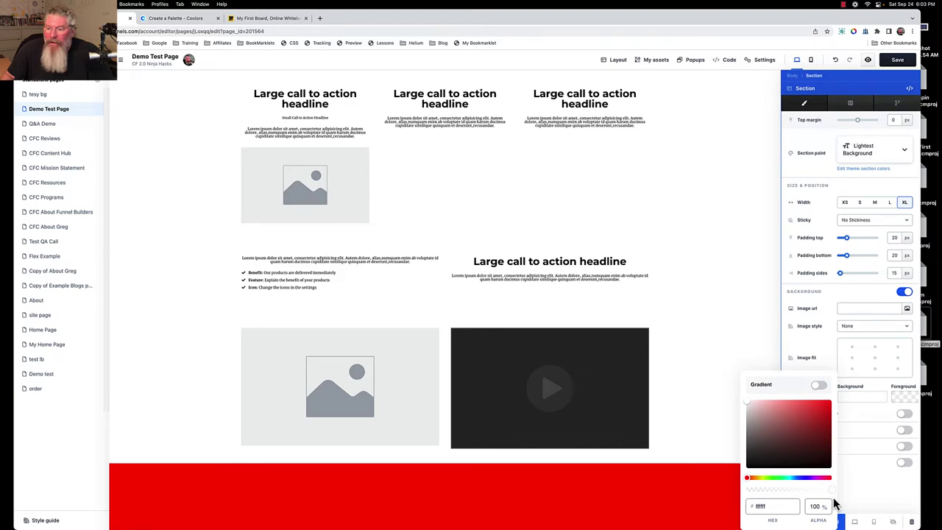
pyautogui.moveTo(834, 496); pyautogui.dragTo(720, 493)
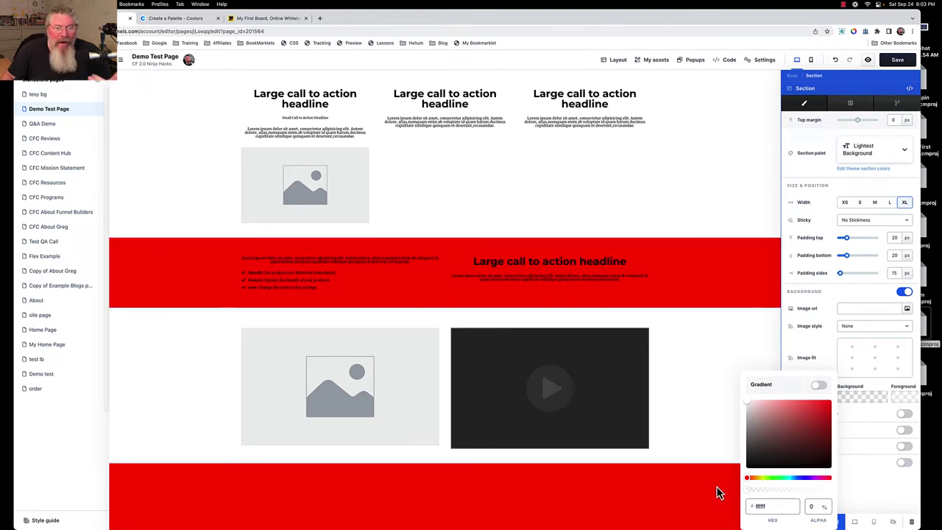
pyautogui.moveTo(715, 494); pyautogui.dragTo(847, 496)
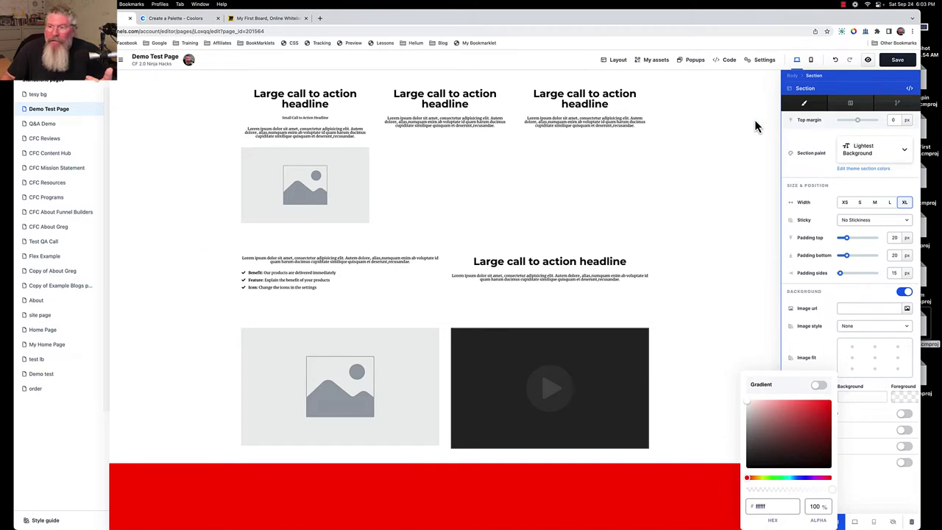
# - Turn off the background of the page body
pyautogui.click(792, 77)
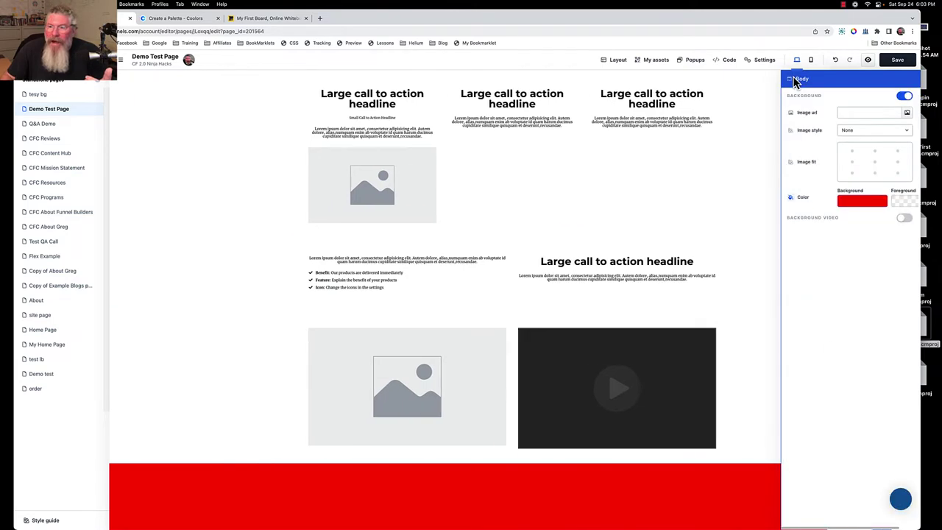
pyautogui.click(905, 97)
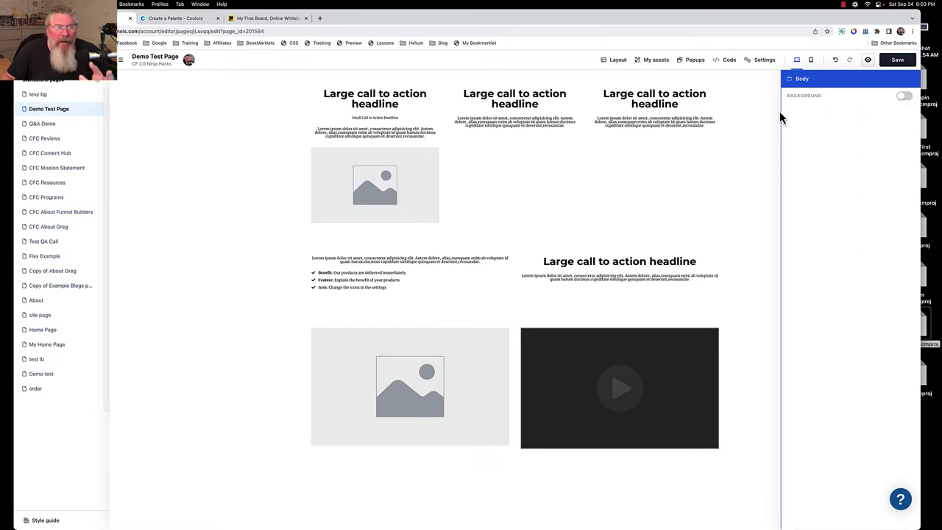
# - View the saved sections among the assets, and open the page's background settings before closing them
pyautogui.click(656, 62)
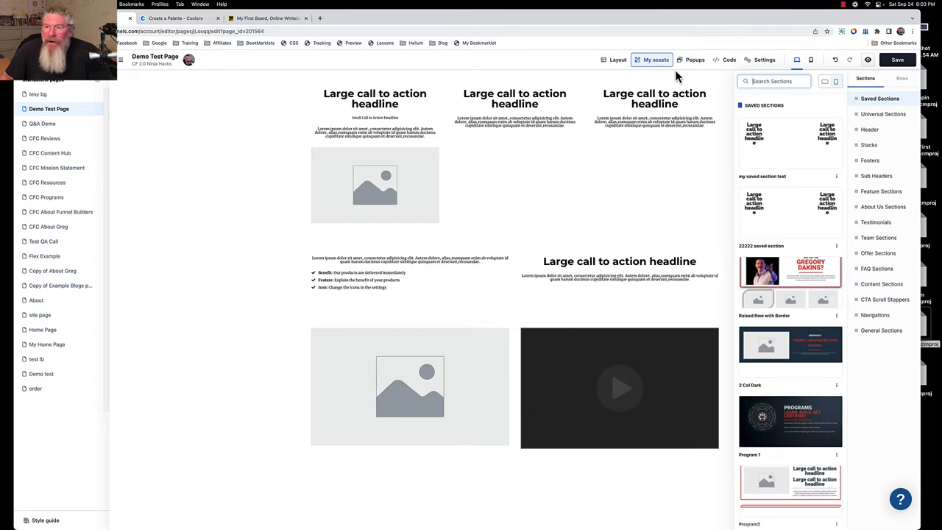
pyautogui.moveTo(755, 68)
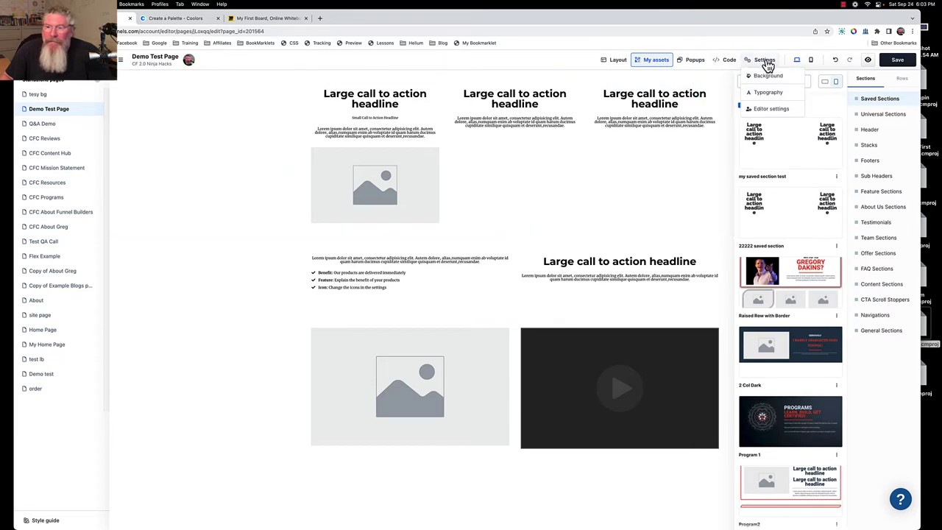
pyautogui.click(768, 77)
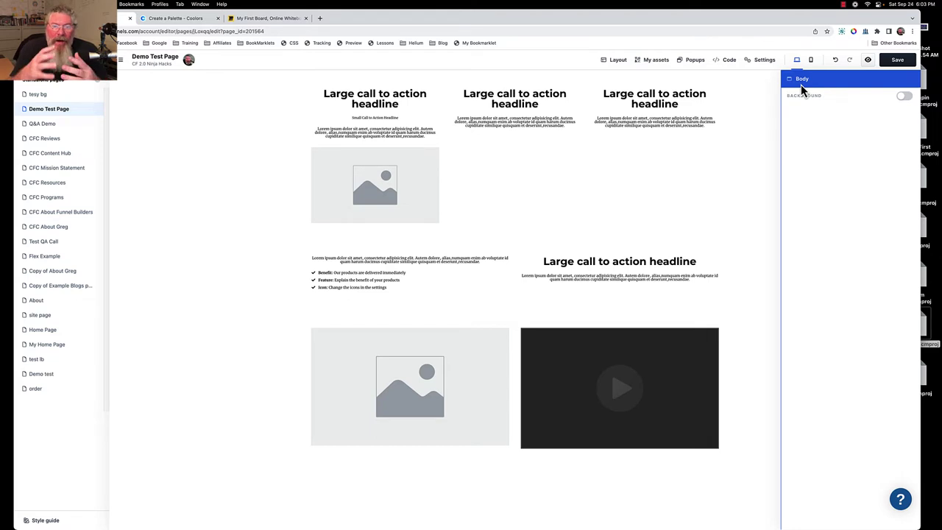
pyautogui.click(705, 200)
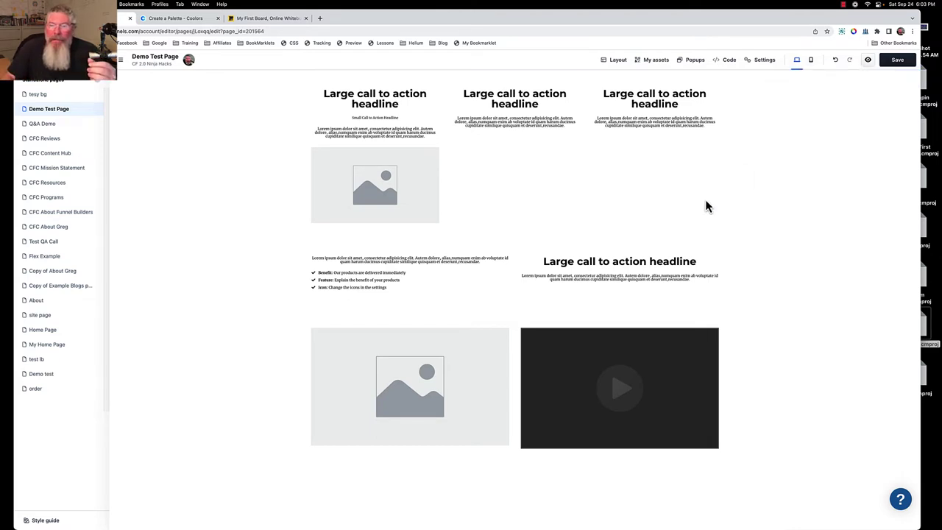
# - In the layout outline, move the first column's paragraph above its sub headline, and return the sub headline above the paragraph
pyautogui.click(611, 67)
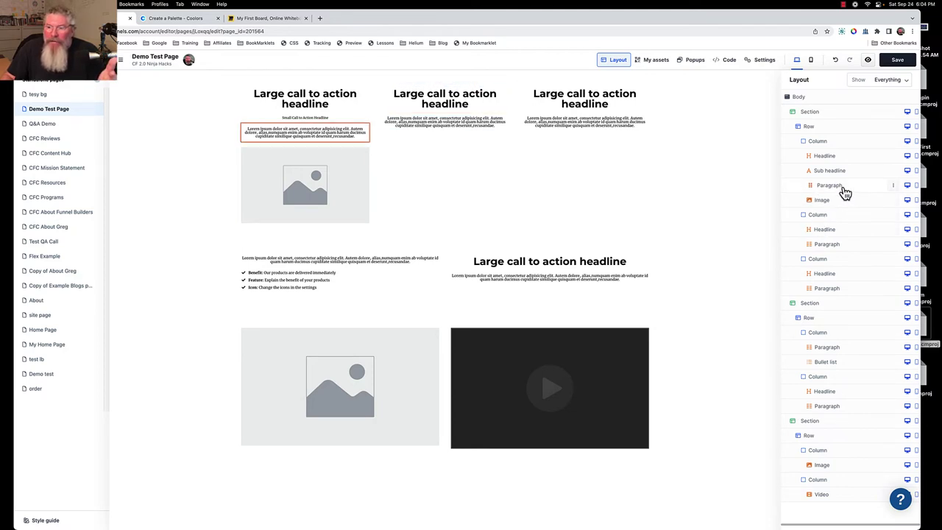
pyautogui.moveTo(839, 192); pyautogui.dragTo(840, 172)
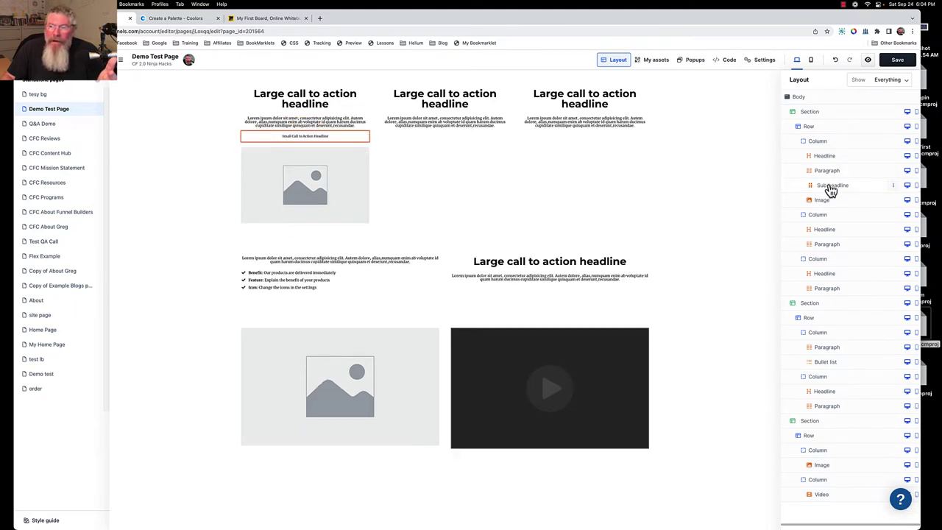
pyautogui.moveTo(832, 191); pyautogui.dragTo(832, 174)
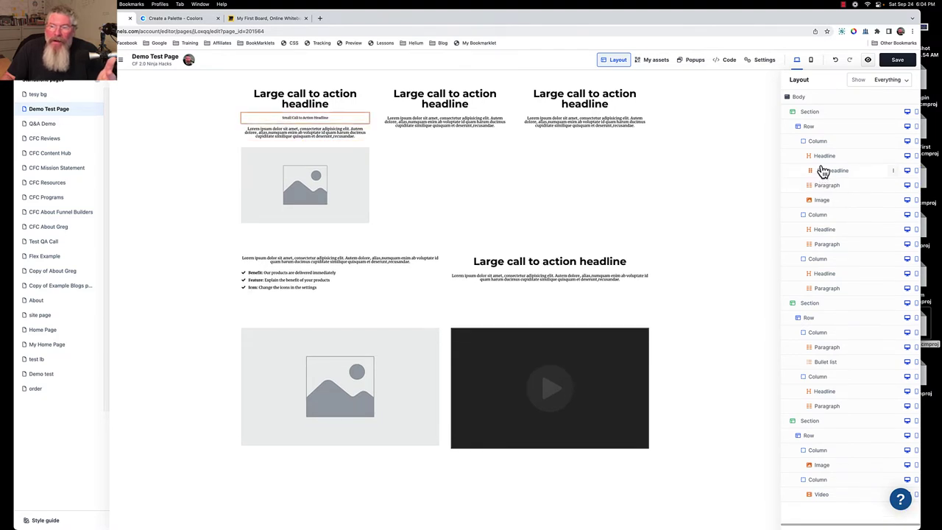
# - Move the first column's headline into the second column through the layout outline, and return it to the first column on the page
pyautogui.moveTo(827, 158); pyautogui.dragTo(813, 247)
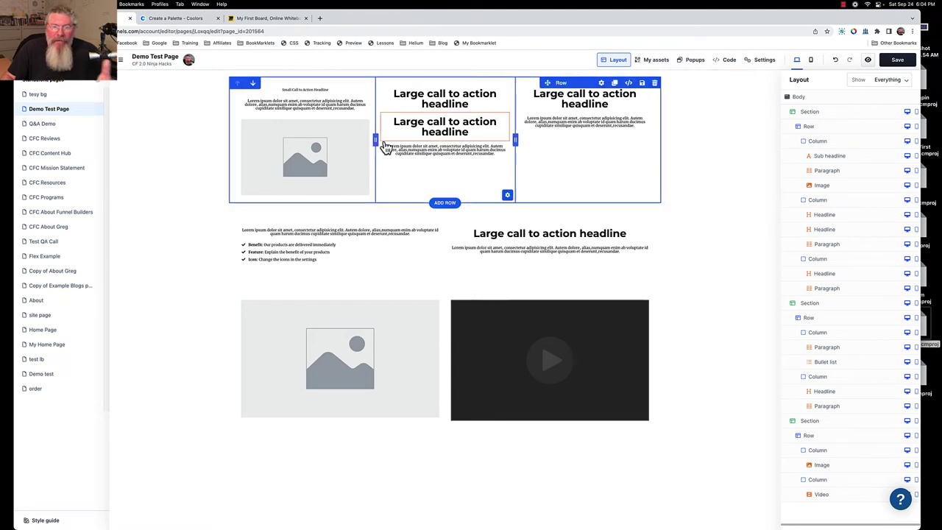
pyautogui.moveTo(424, 131); pyautogui.dragTo(306, 95)
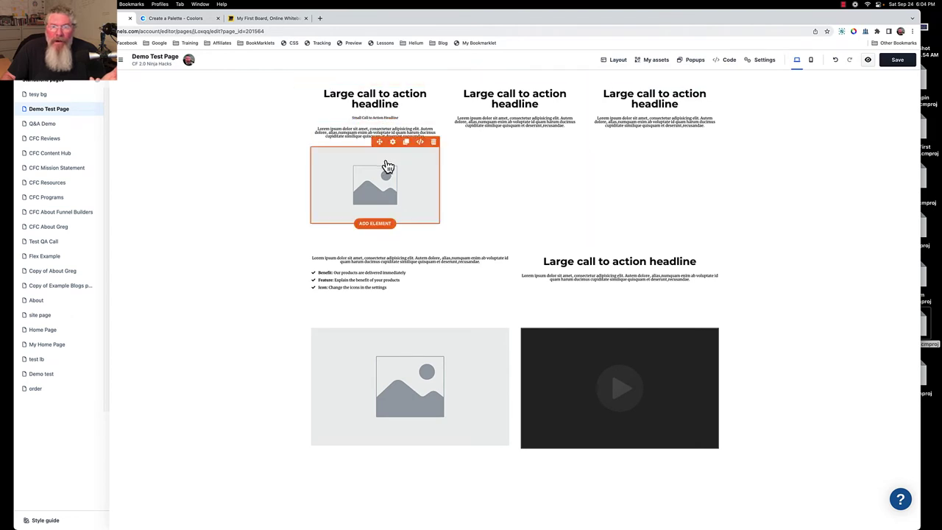
# - Move the image from the first column to below the second column's paragraph, and display the layout outline
pyautogui.moveTo(382, 174); pyautogui.dragTo(493, 133)
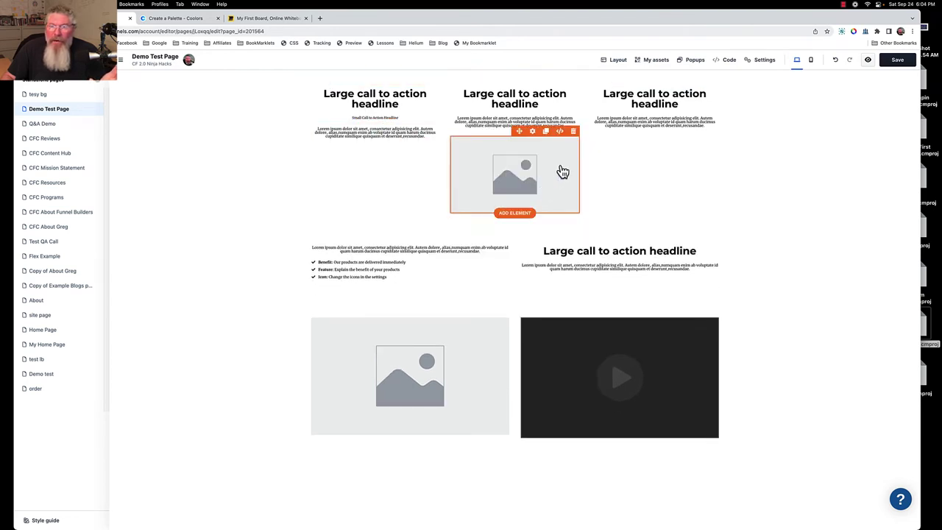
pyautogui.click(615, 63)
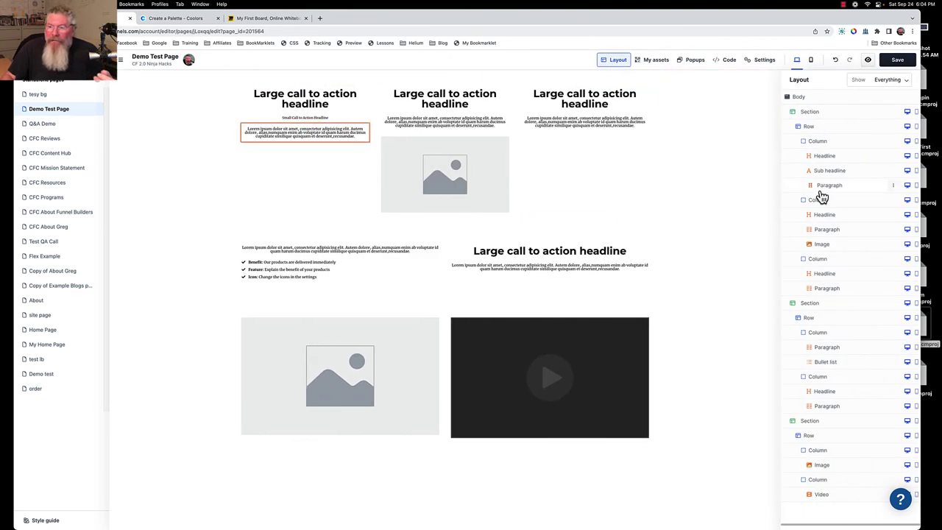
# - Limit the layout outline to sections, move the three-column section below the bullet-list section, and move the image-and-video section to the top of the page
pyautogui.click(887, 81)
pyautogui.click(884, 94)
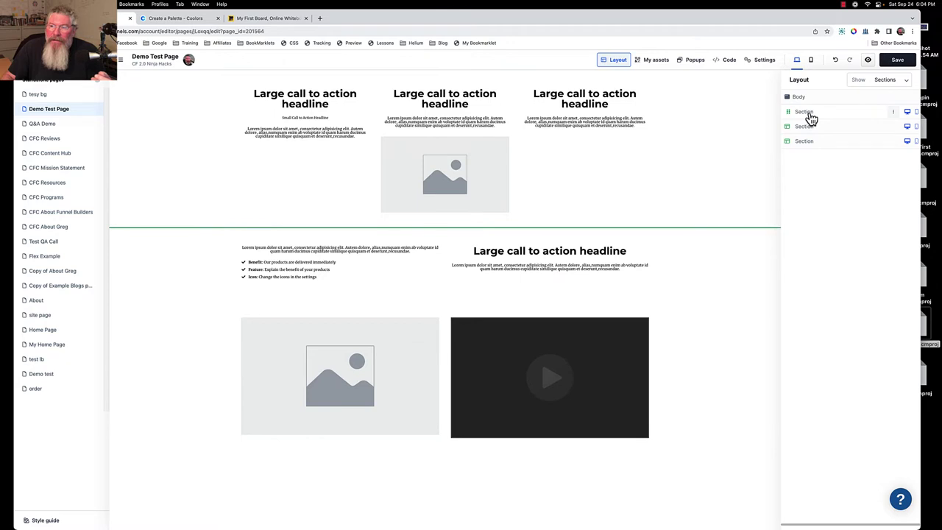
pyautogui.moveTo(811, 118); pyautogui.dragTo(792, 152)
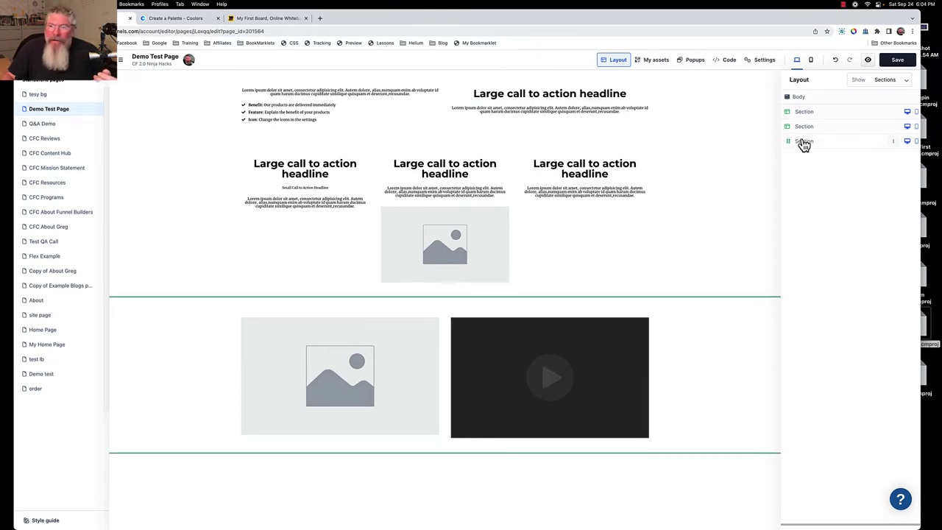
pyautogui.moveTo(805, 146); pyautogui.dragTo(801, 112)
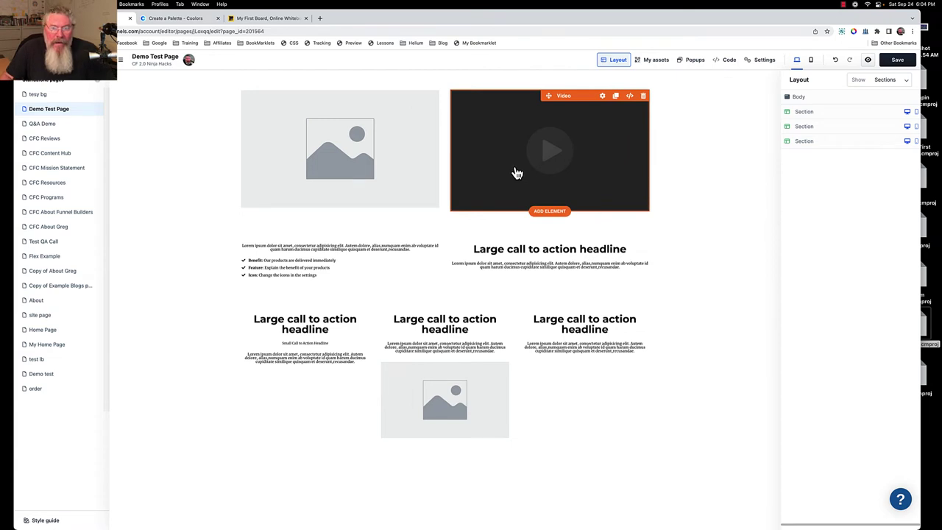
# - Close the top section's settings and move that image-and-video section down two places to the bottom of the page
pyautogui.click(721, 162)
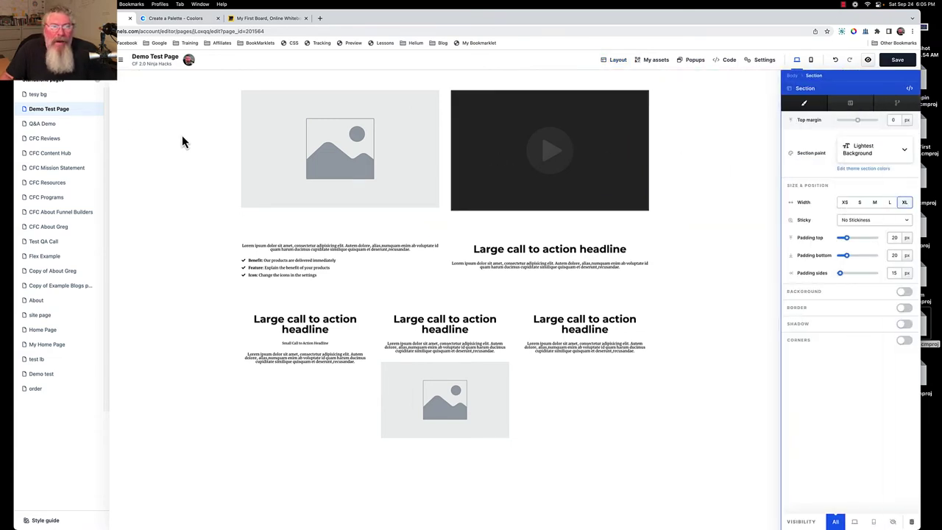
pyautogui.click(144, 100)
pyautogui.click(132, 78)
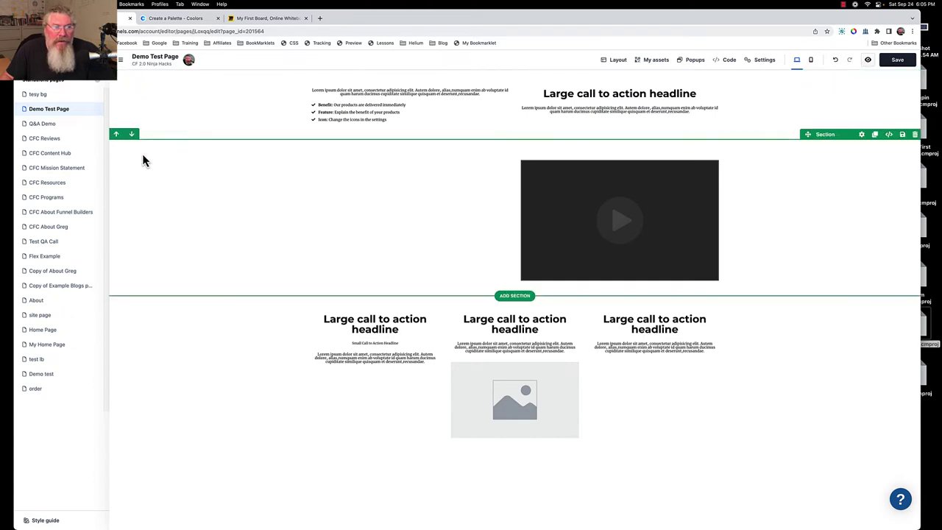
pyautogui.click(131, 136)
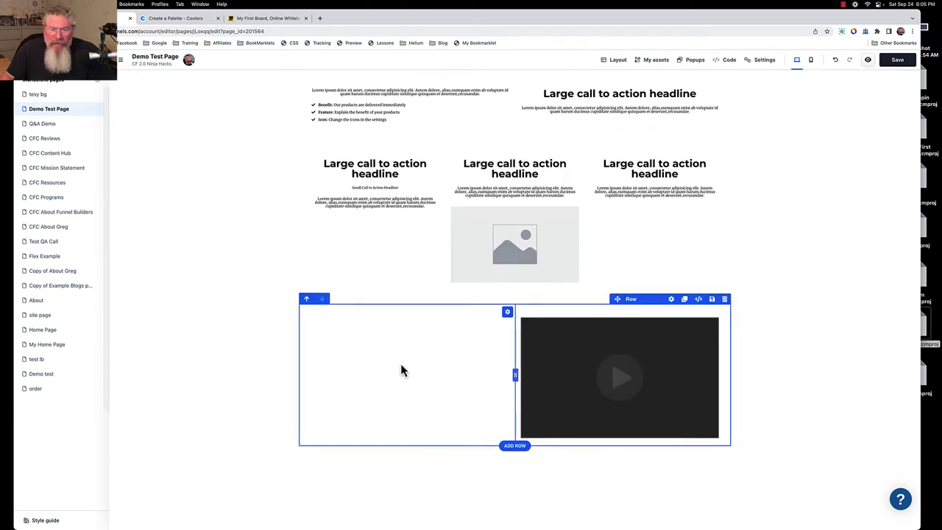
# - View the settings of the row containing the video, and close them
pyautogui.click(402, 370)
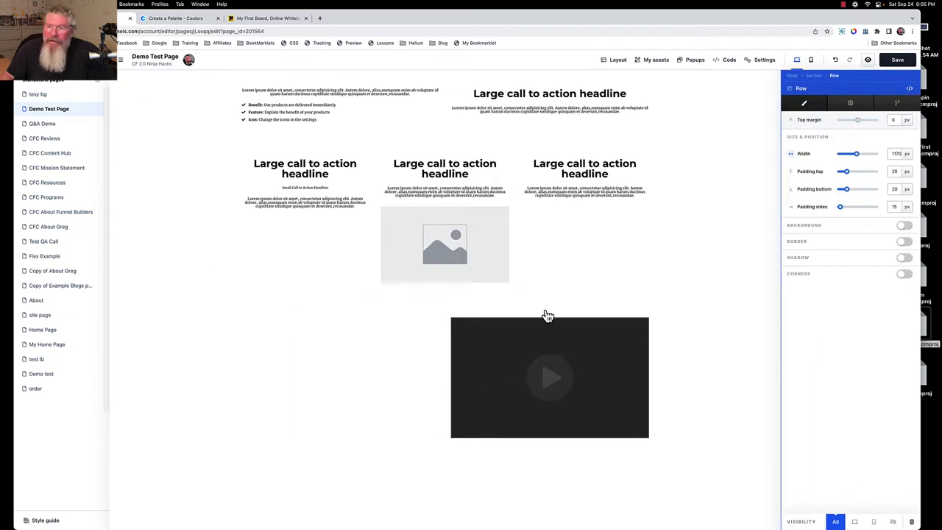
pyautogui.click(700, 226)
pyautogui.click(420, 372)
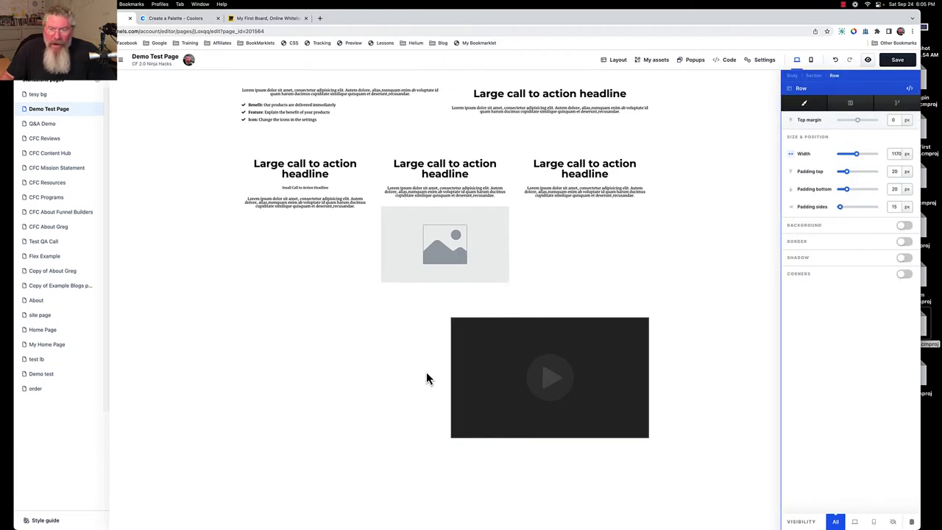
pyautogui.click(637, 273)
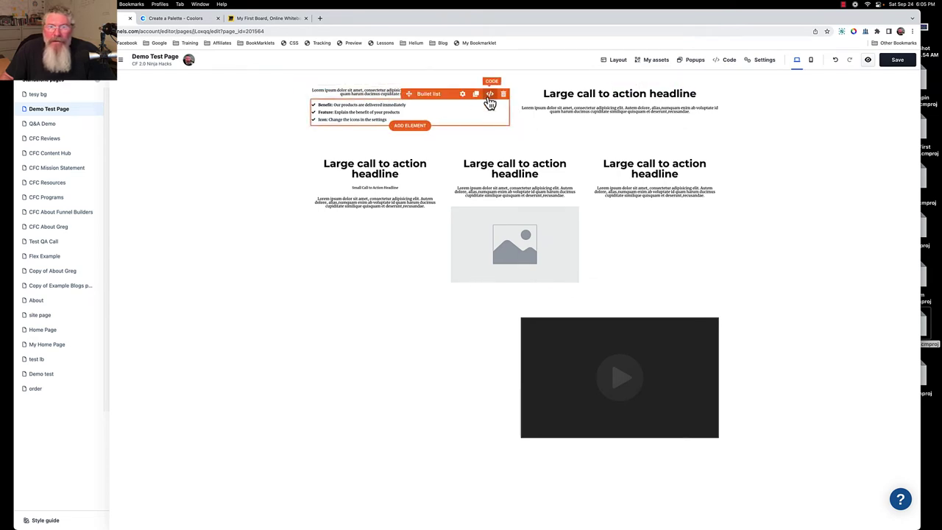
# - In the first section, move the bullet list into the second column and the large headline into the first column above the paragraph
pyautogui.click(619, 62)
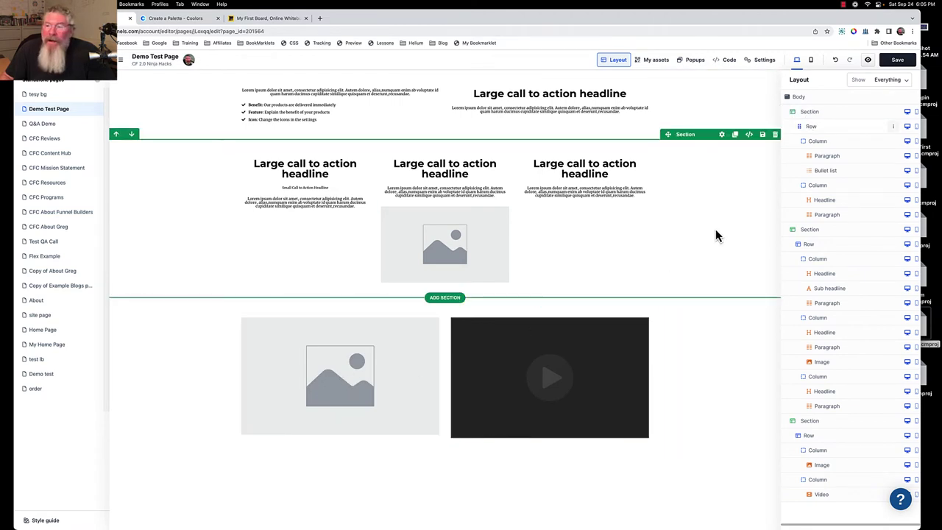
pyautogui.moveTo(824, 177); pyautogui.dragTo(817, 206)
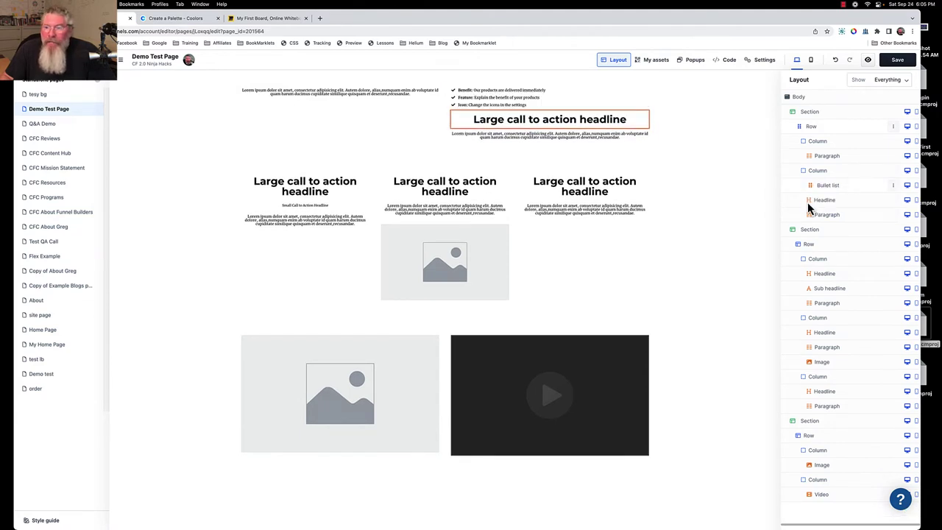
pyautogui.moveTo(517, 128); pyautogui.dragTo(326, 93)
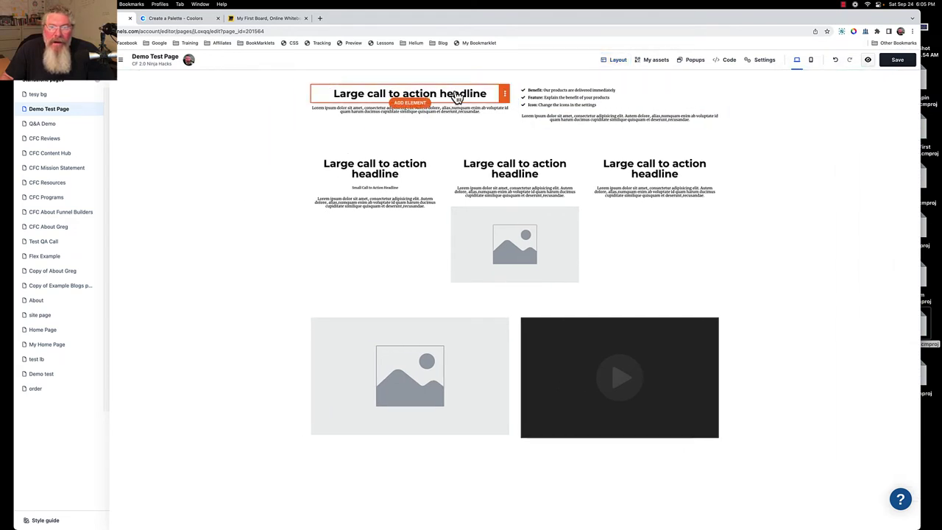
# - Clone the first column's headline and place the copy above the bullet list in the second column
pyautogui.click(505, 94)
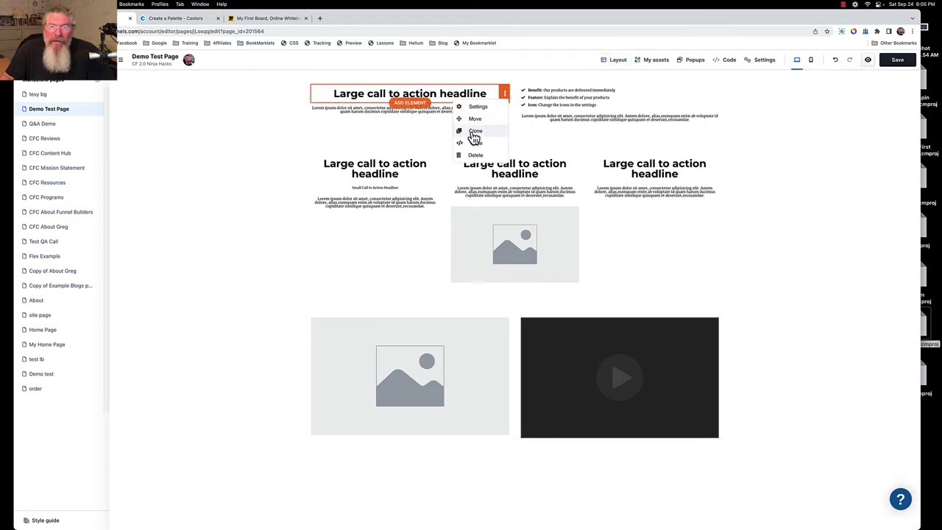
pyautogui.click(476, 131)
pyautogui.moveTo(423, 96); pyautogui.dragTo(559, 95)
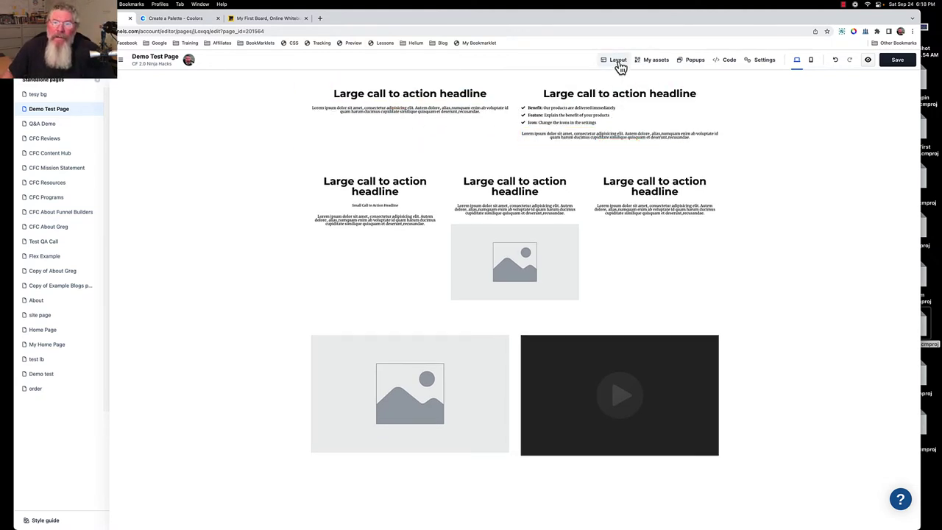
# - View the first row's settings through its options in the layout outline, and close them
pyautogui.click(619, 62)
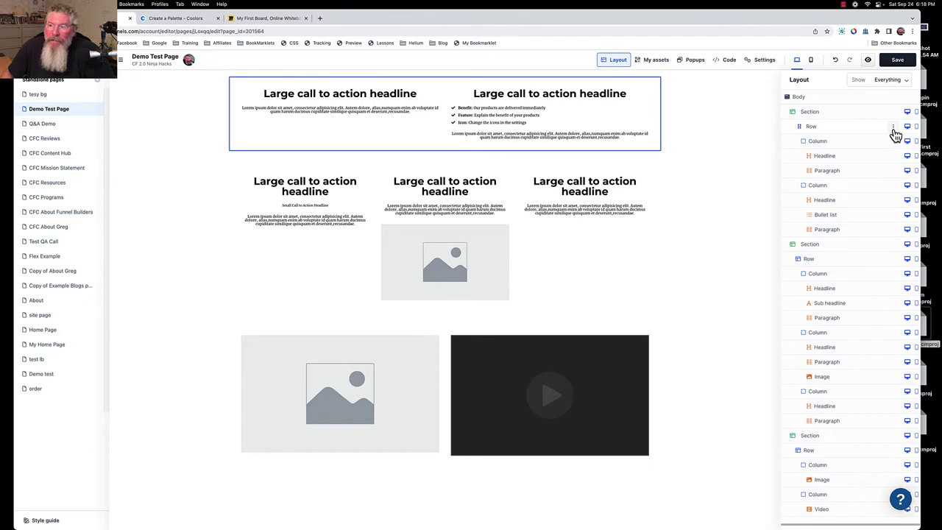
pyautogui.click(892, 129)
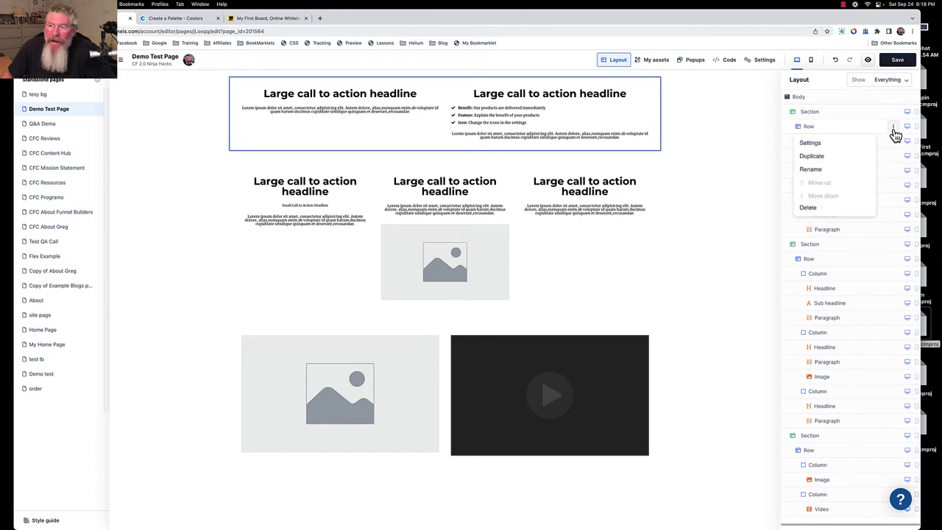
pyautogui.click(813, 144)
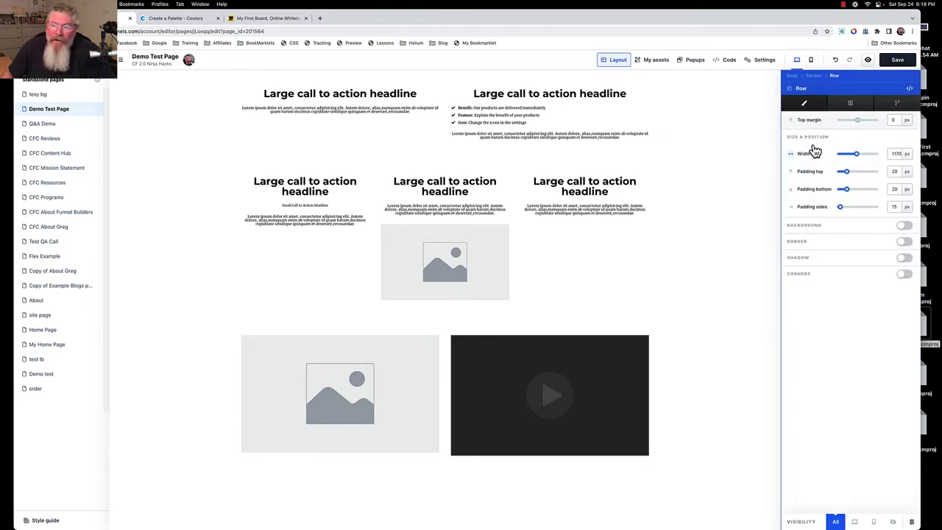
pyautogui.click(703, 131)
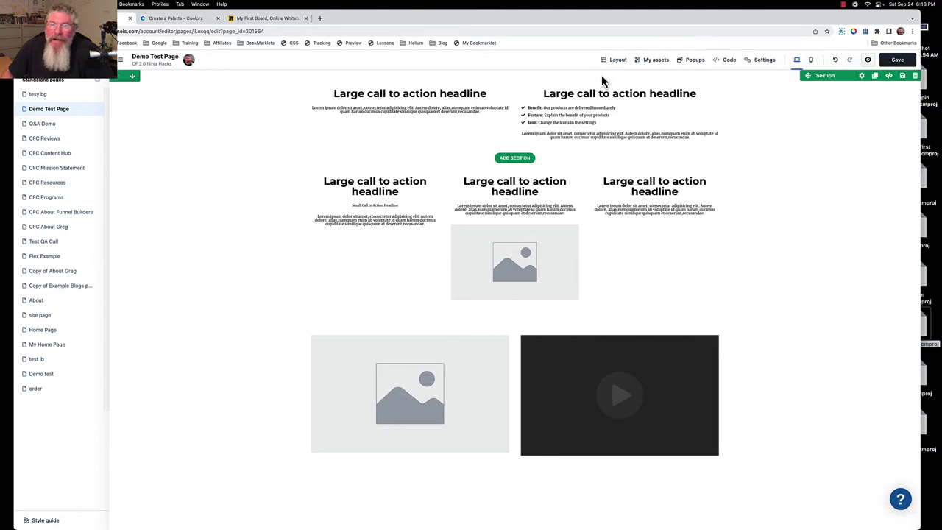
# - Check the options offered for the first column in the layout outline, and open the first row's settings directly from the outline
pyautogui.click(615, 61)
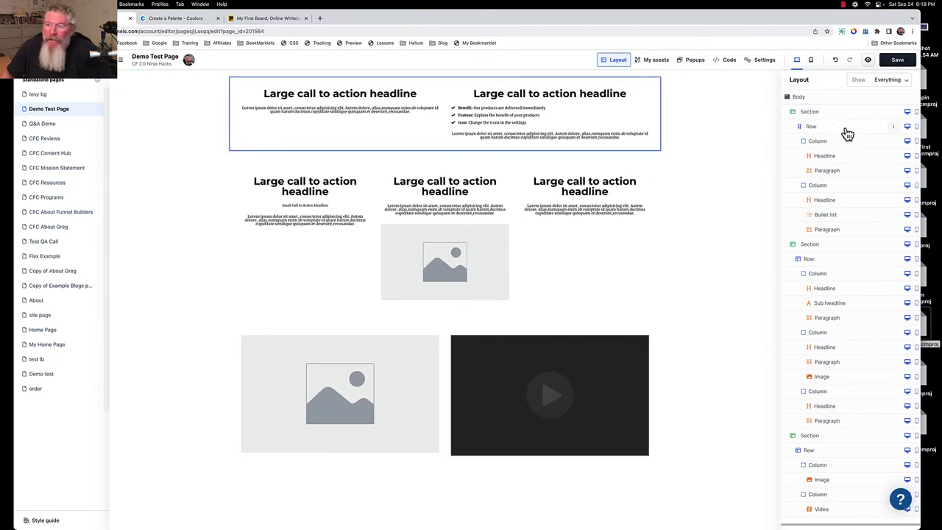
pyautogui.click(893, 141)
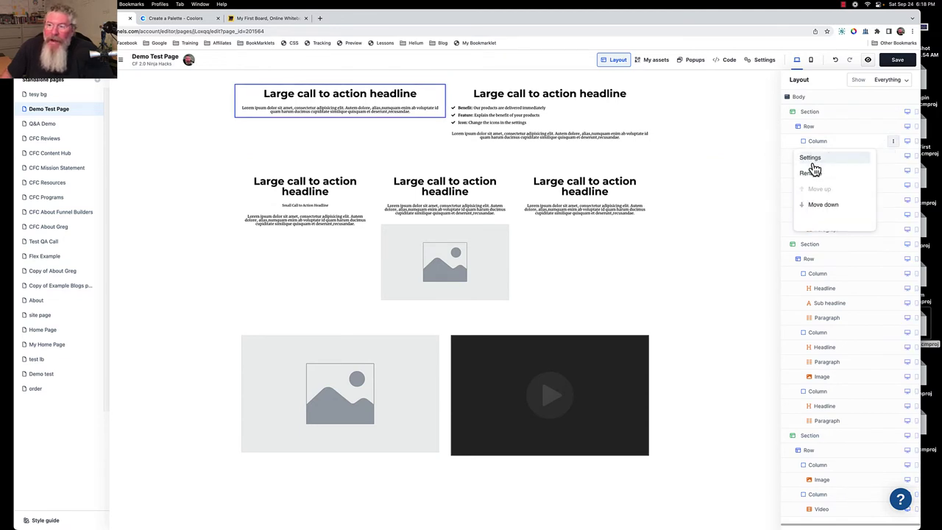
pyautogui.click(893, 133)
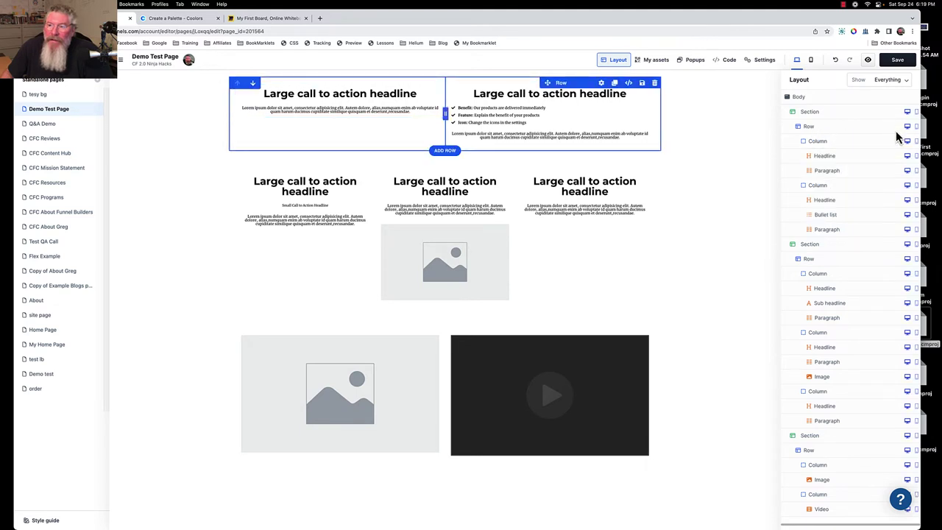
pyautogui.click(856, 133)
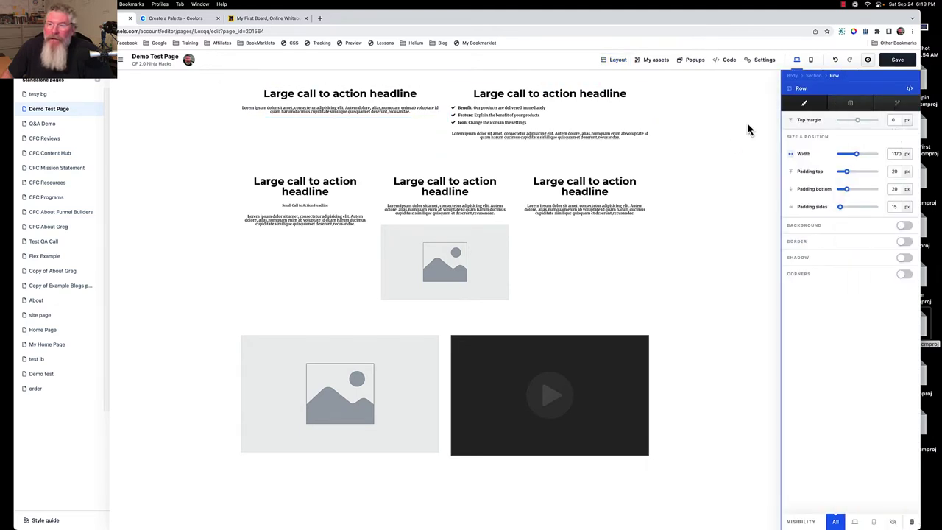
pyautogui.click(616, 61)
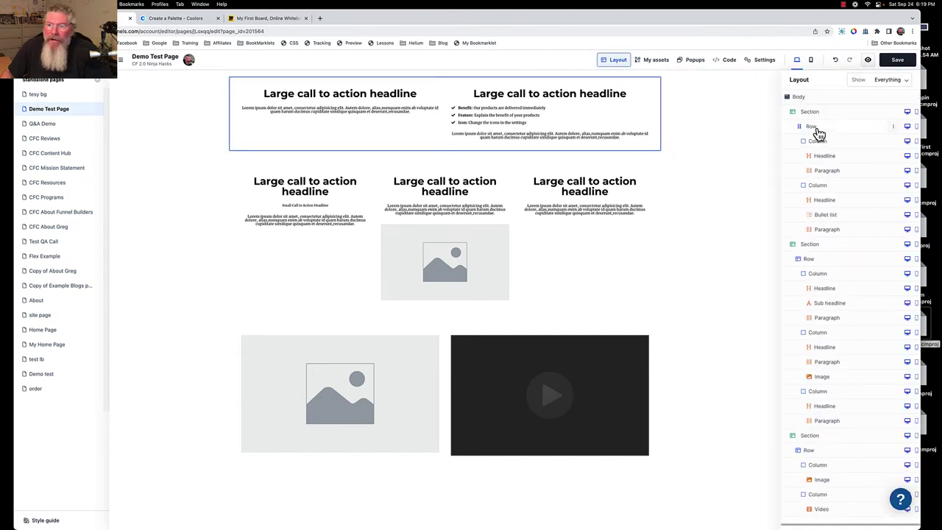
pyautogui.press('Escape')
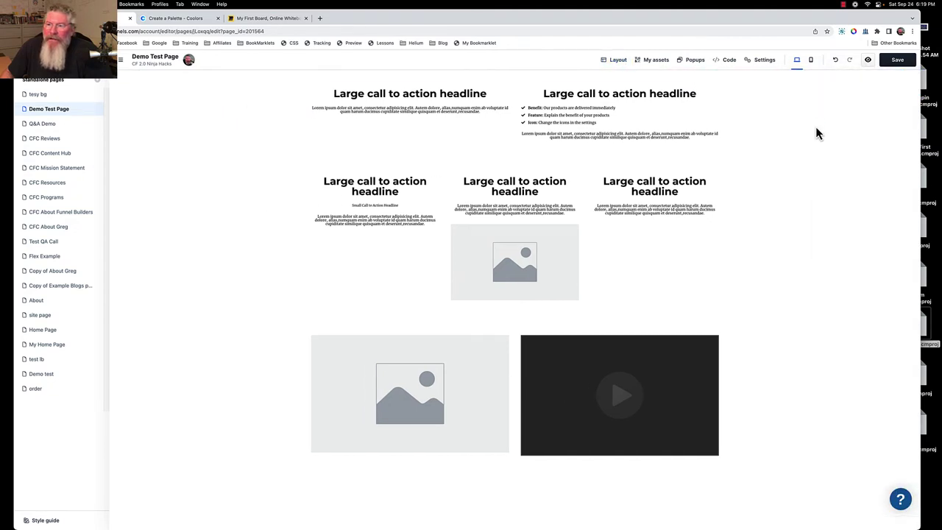
pyautogui.click(615, 61)
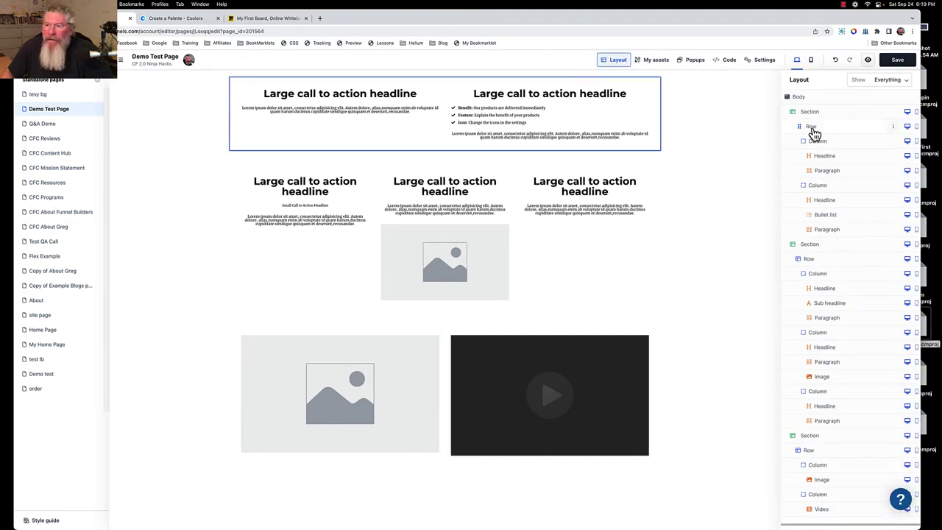
pyautogui.press('Escape')
pyautogui.click(686, 63)
# - View the first row's options in the layout outline, and clone that row within its section on the page
pyautogui.click(618, 61)
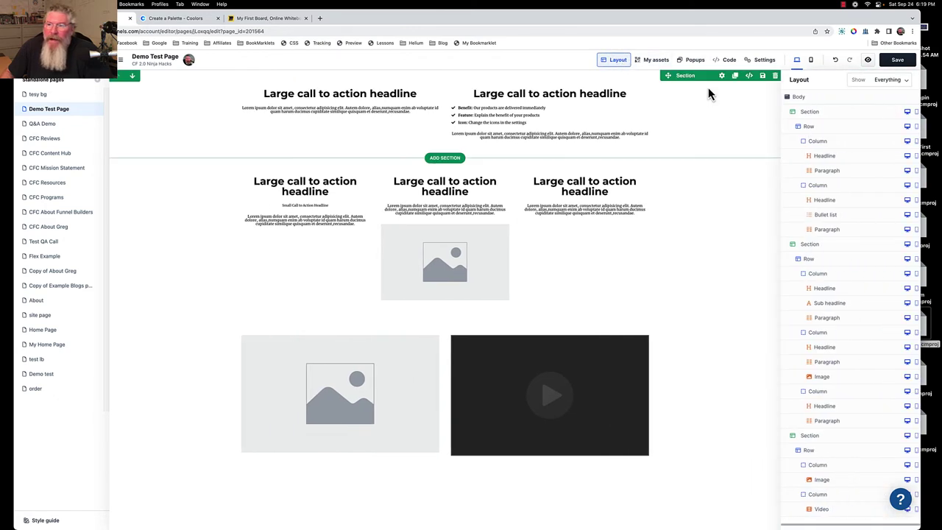
pyautogui.click(893, 127)
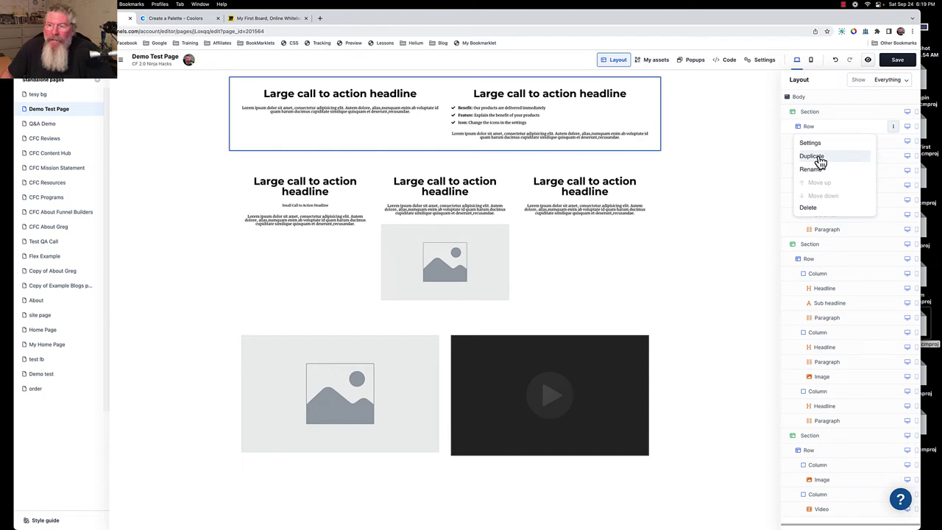
pyautogui.click(679, 116)
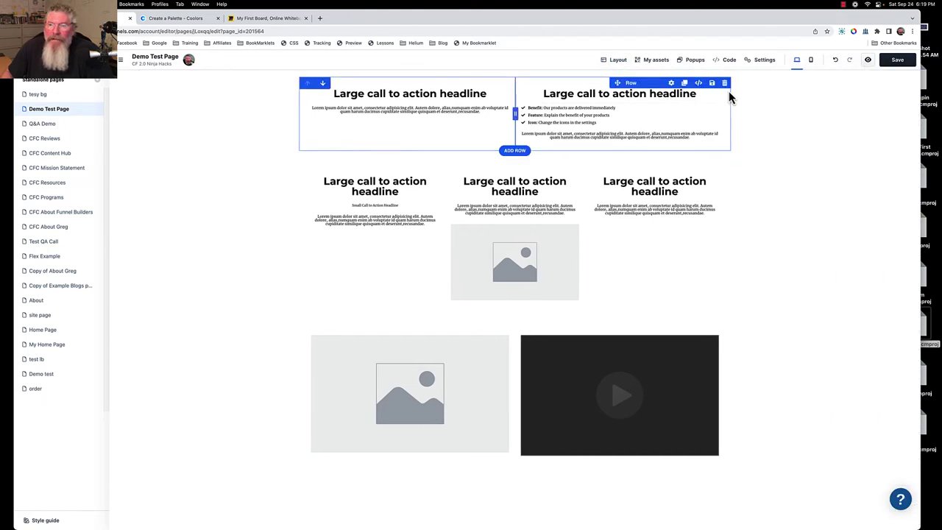
pyautogui.click(685, 83)
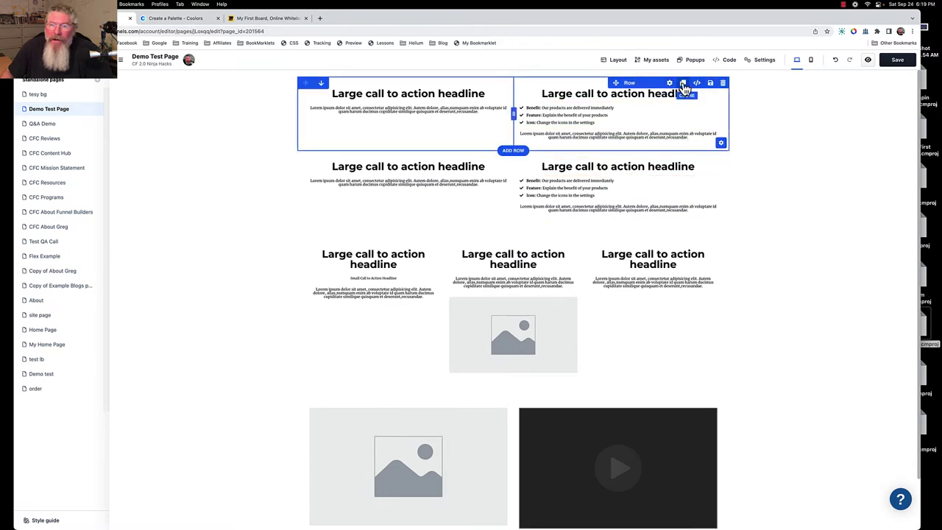
# - Rename the first section in the layout outline as "Test Section"
pyautogui.click(615, 61)
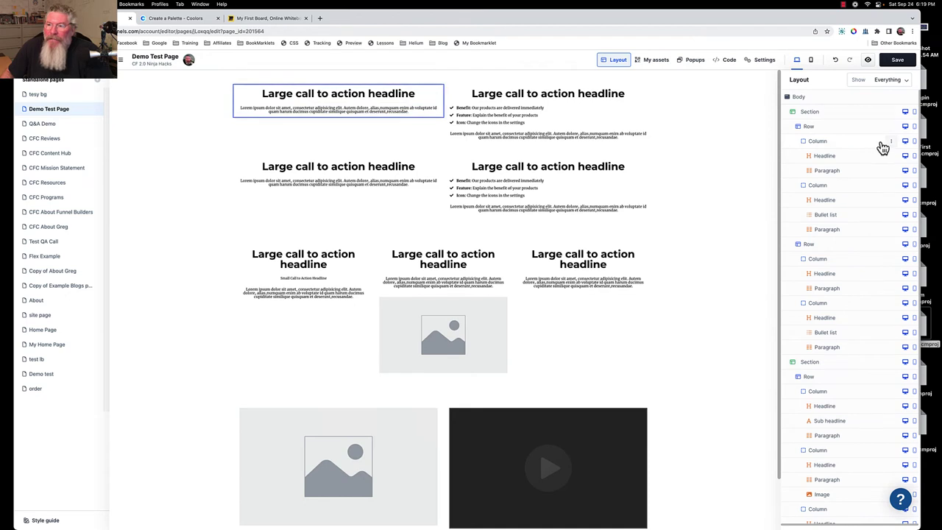
pyautogui.click(891, 143)
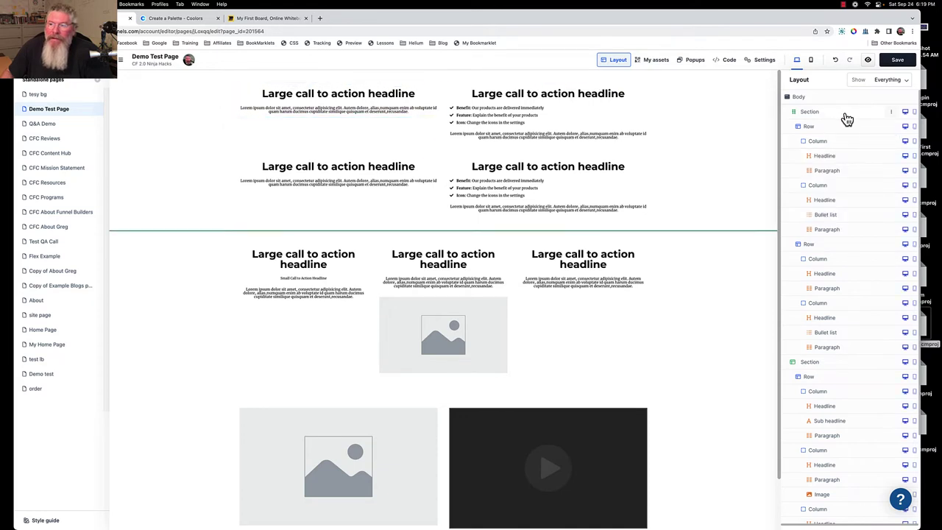
pyautogui.click(890, 112)
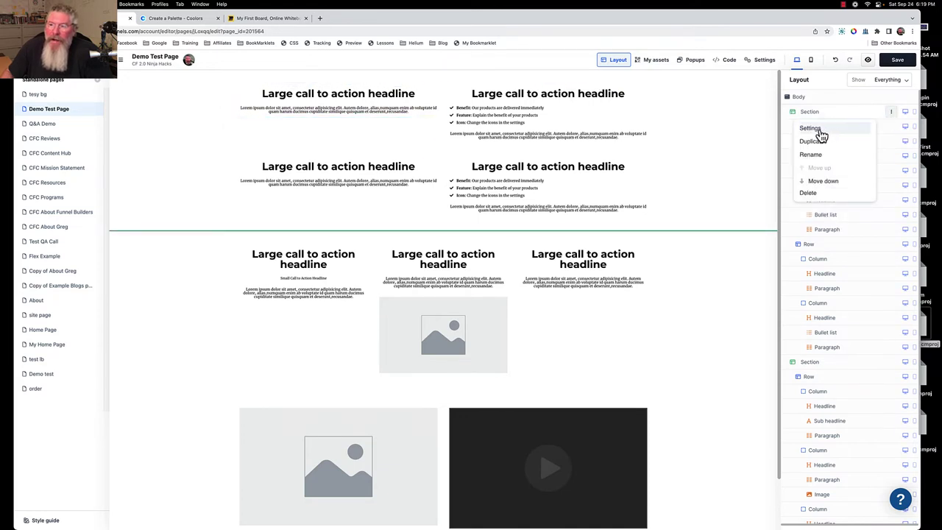
pyautogui.click(814, 156)
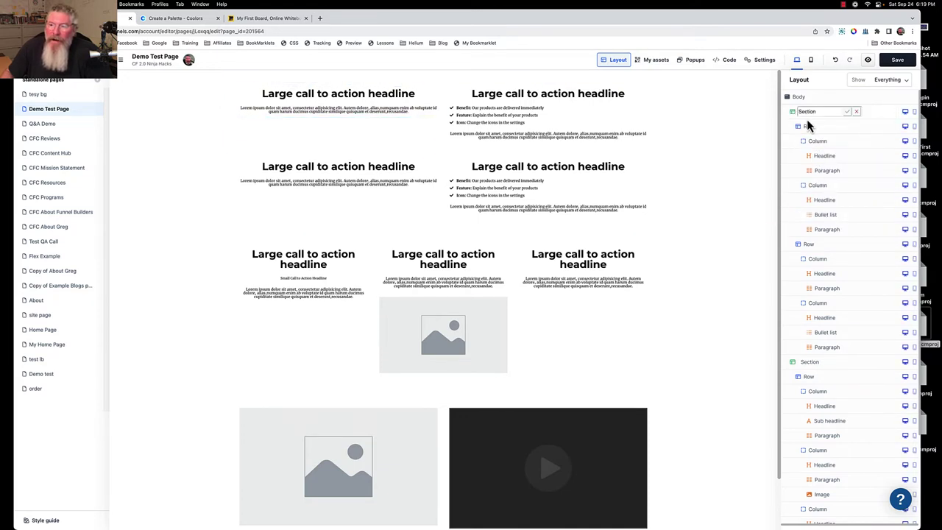
pyautogui.doubleClick(798, 111)
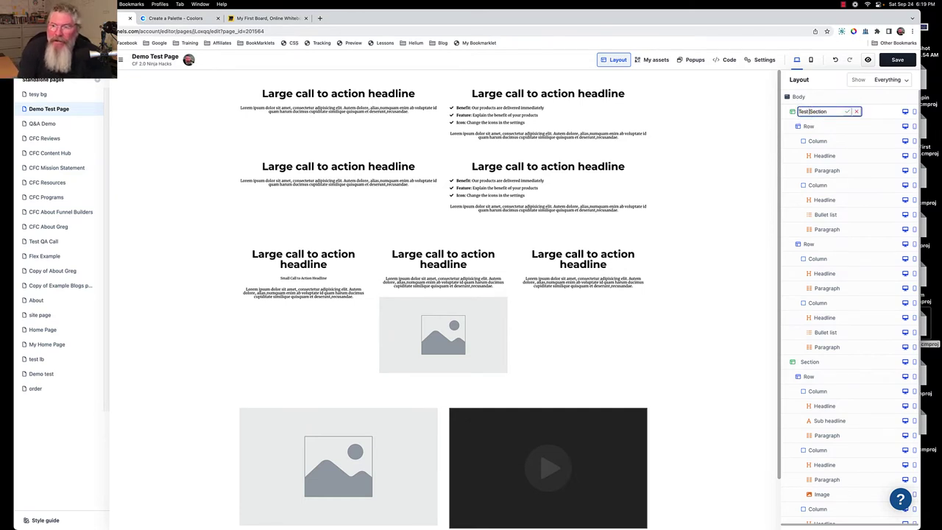
pyautogui.click(849, 113)
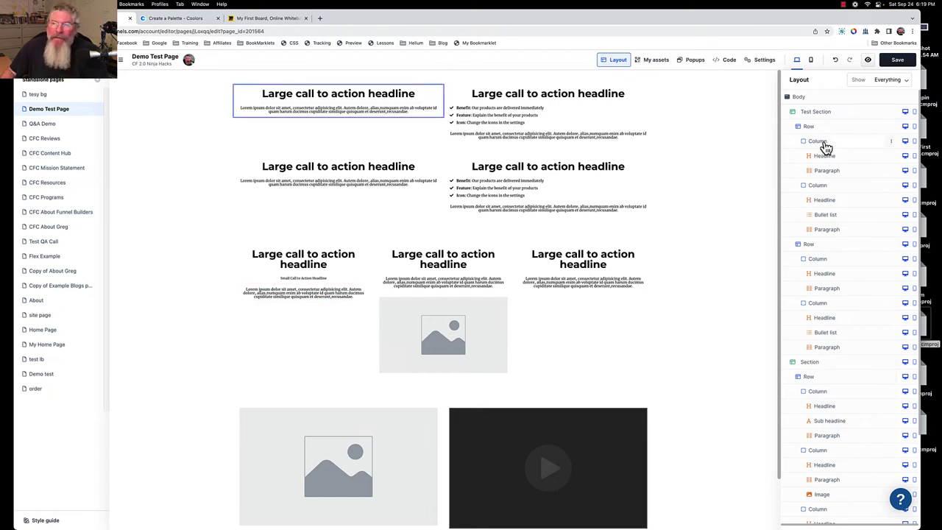
pyautogui.click(906, 113)
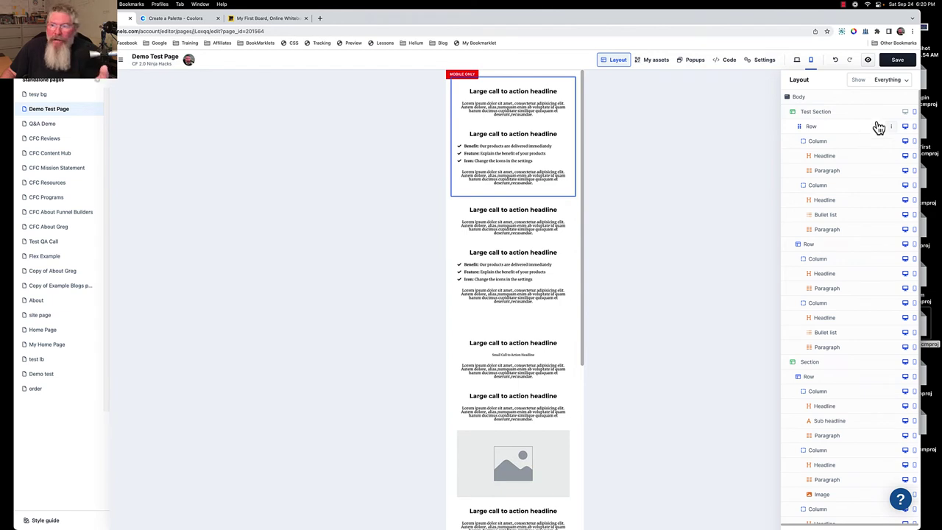
pyautogui.click(905, 113)
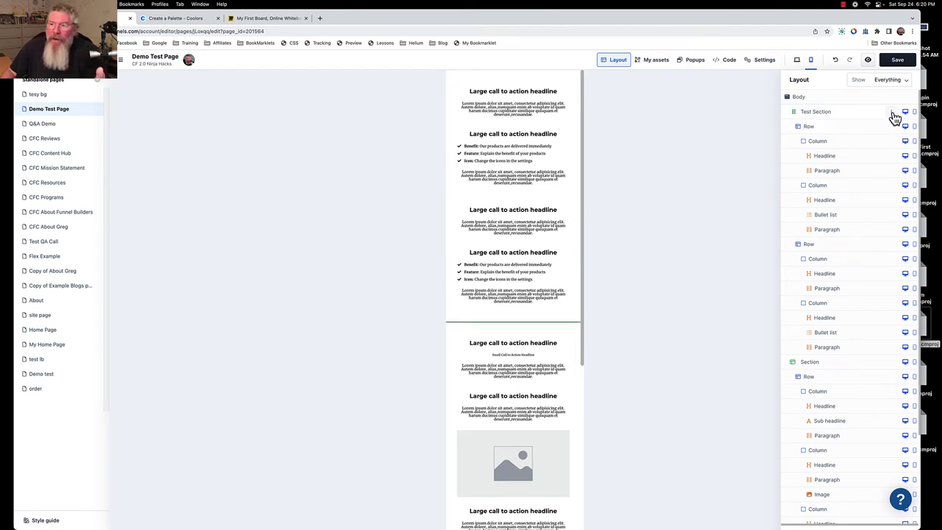
# - Hide the Test Section on all devices through its settings, and check the settings of the first headline in its second row
pyautogui.click(829, 116)
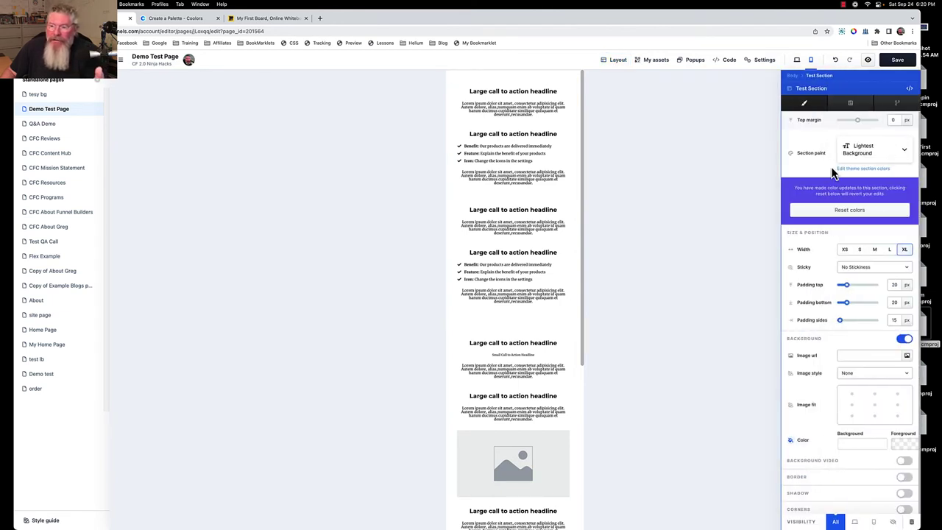
pyautogui.click(893, 522)
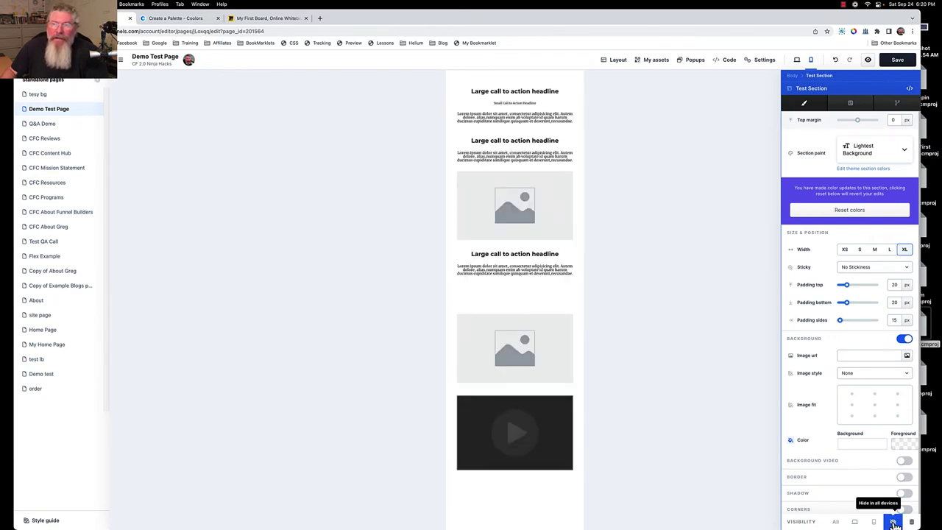
pyautogui.click(622, 67)
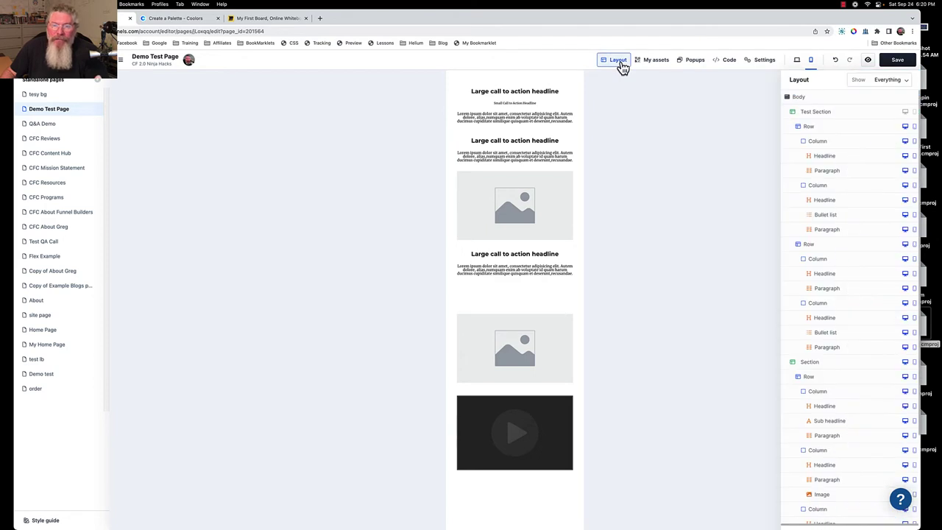
pyautogui.click(623, 67)
pyautogui.click(624, 67)
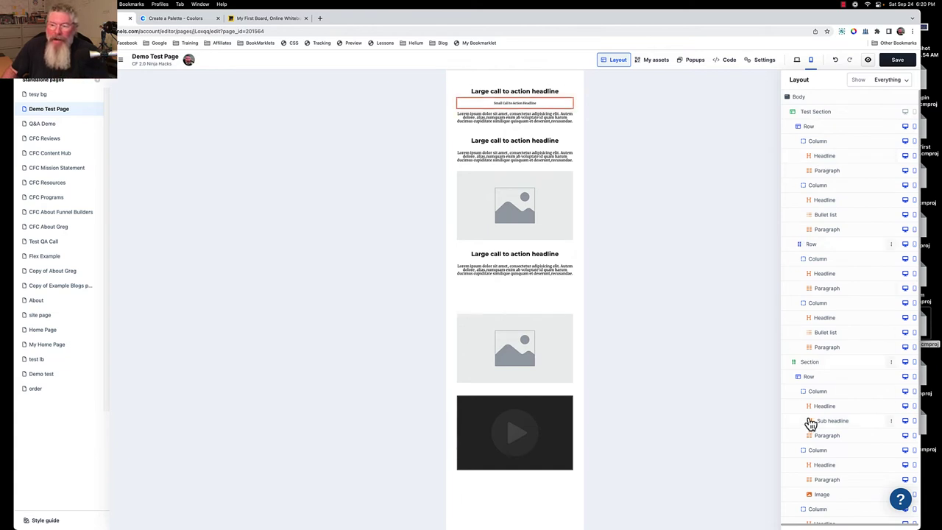
pyautogui.click(825, 273)
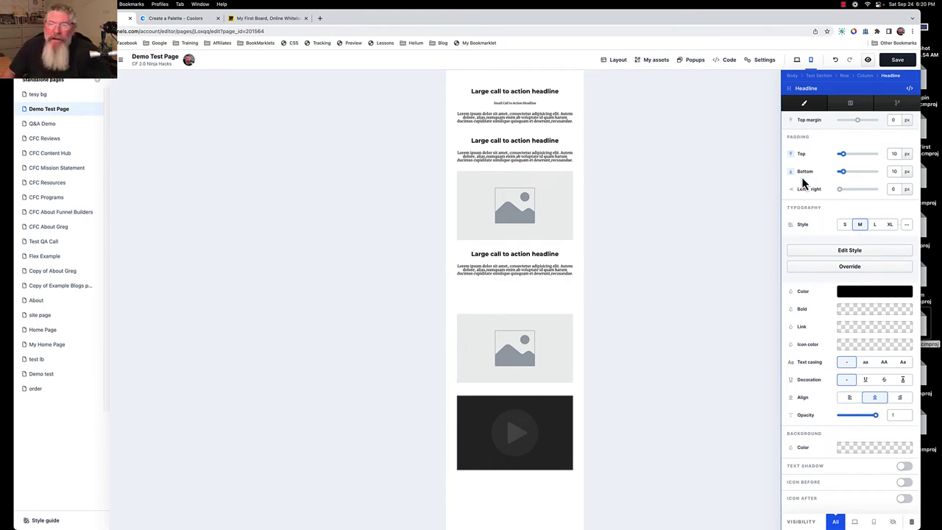
pyautogui.click(617, 63)
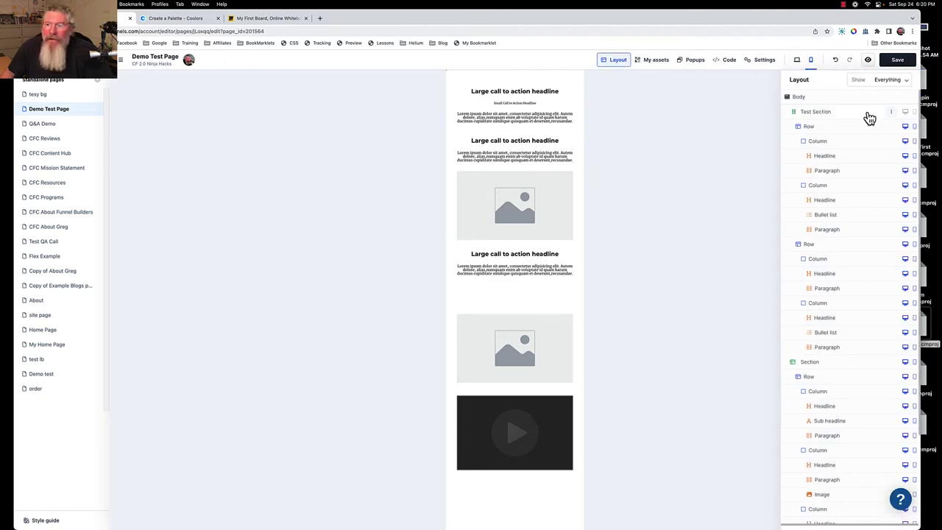
# - Set the Test Section's visibility to all devices, and return to the layout outline with the page in desktop view
pyautogui.click(821, 119)
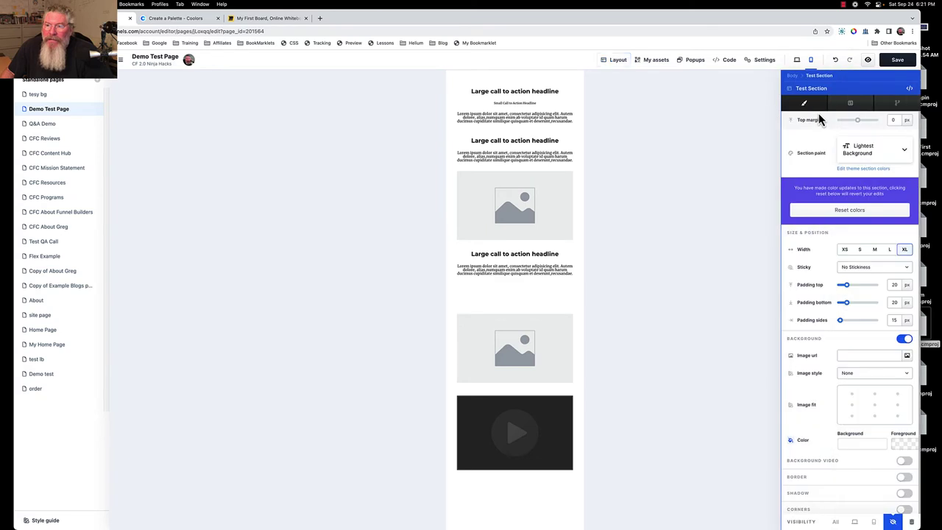
pyautogui.click(836, 523)
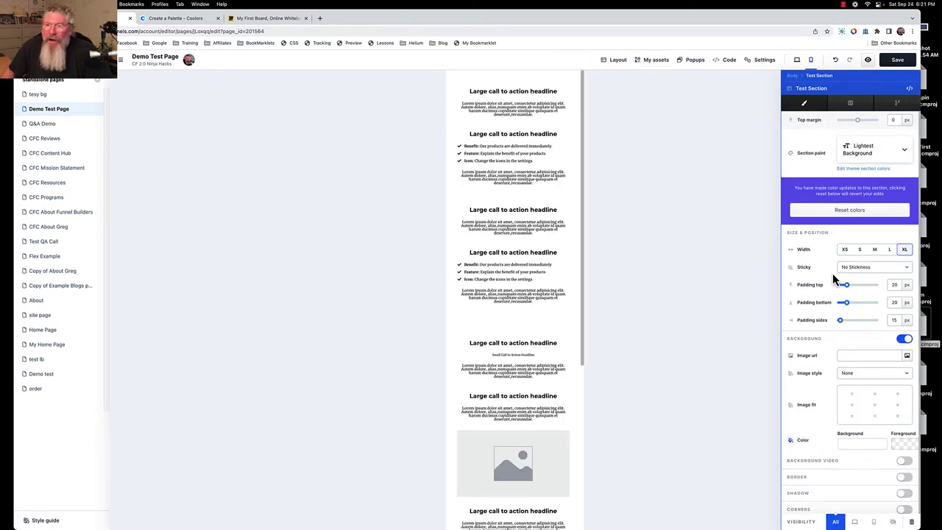
pyautogui.click(615, 65)
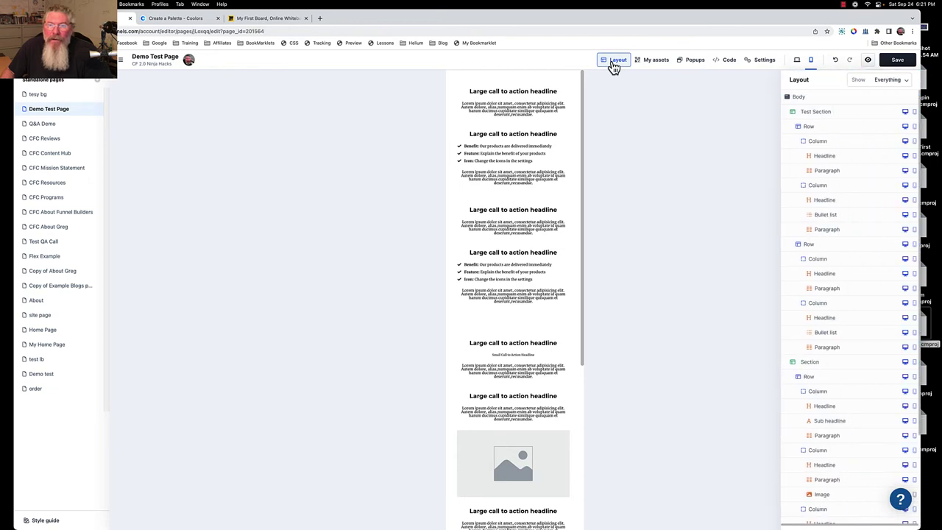
pyautogui.click(798, 61)
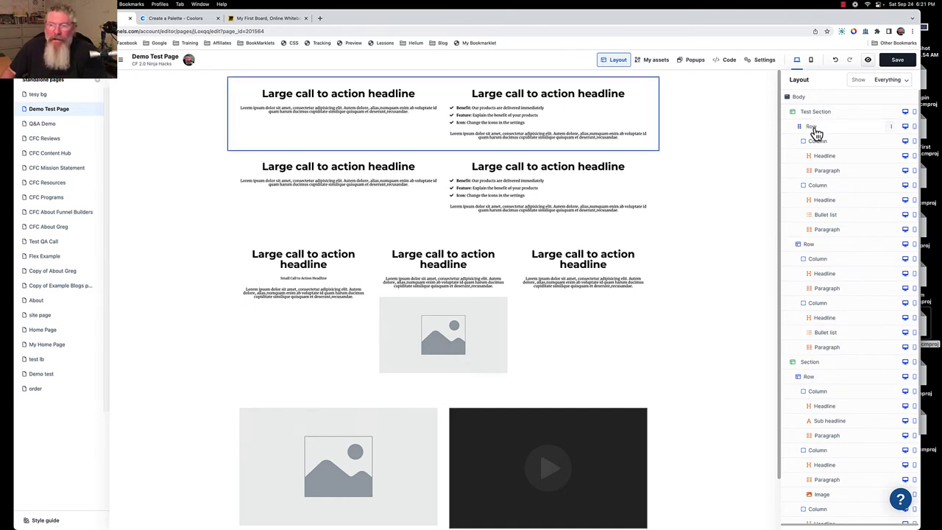
# - Rename the first row of the Test Section as "My Row" in the layout outline
pyautogui.click(891, 127)
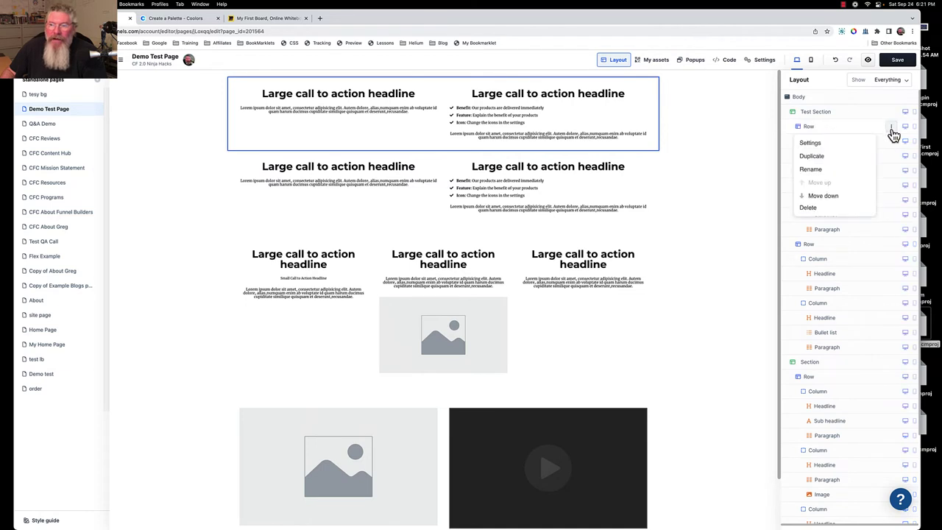
pyautogui.click(816, 170)
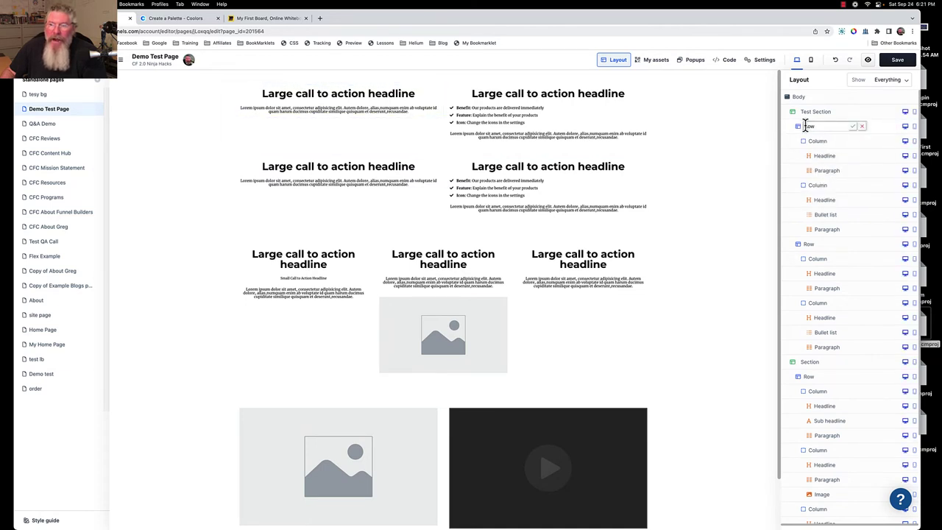
pyautogui.click(806, 125)
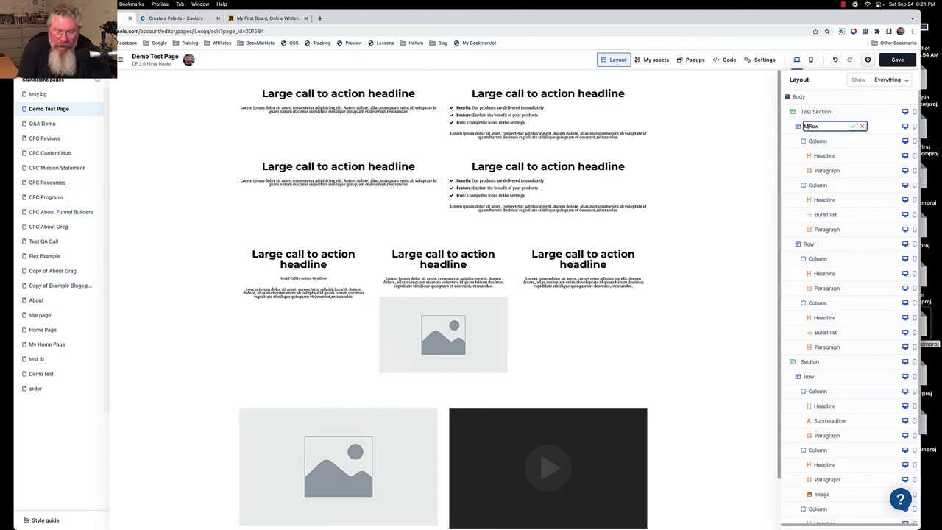
pyautogui.write('My')
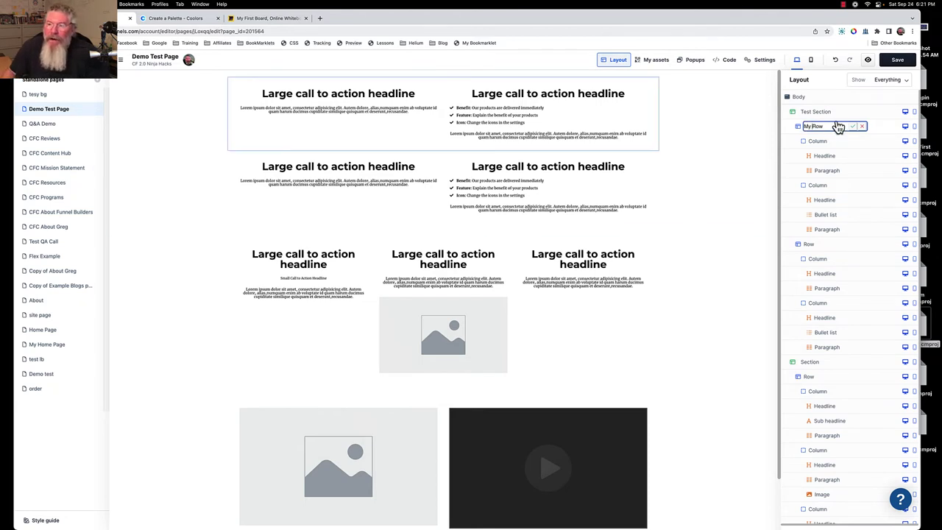
pyautogui.click(853, 126)
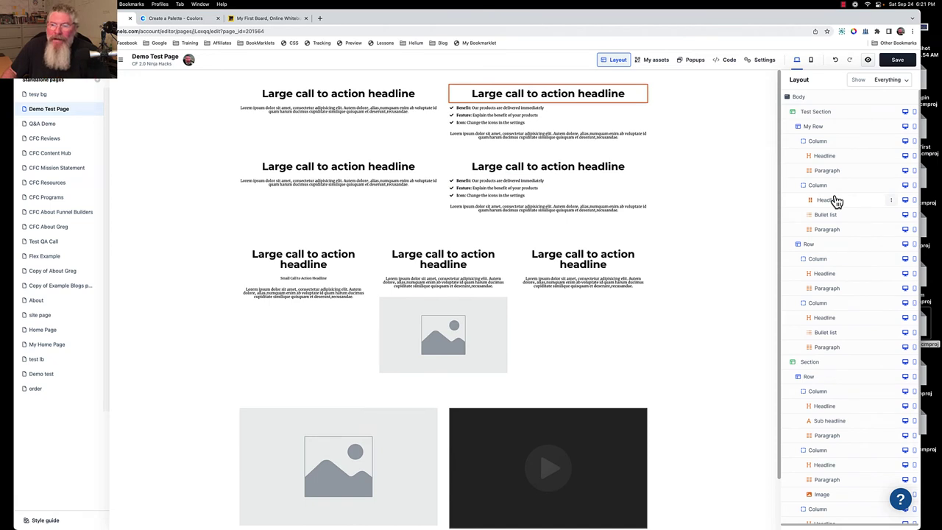
# - Try to rename the Test Section as "Buffalo" in the layout outline, and return to the outline
pyautogui.click(892, 113)
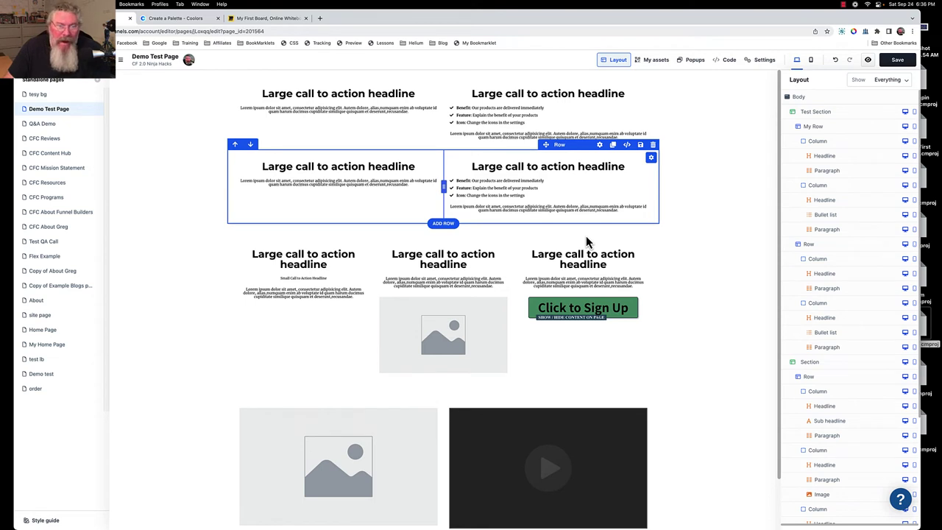
pyautogui.click(585, 237)
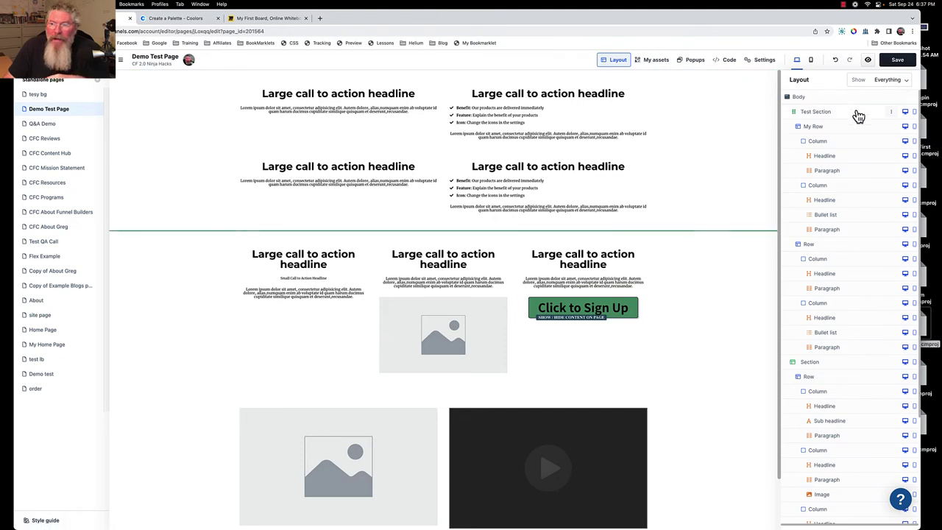
pyautogui.click(892, 113)
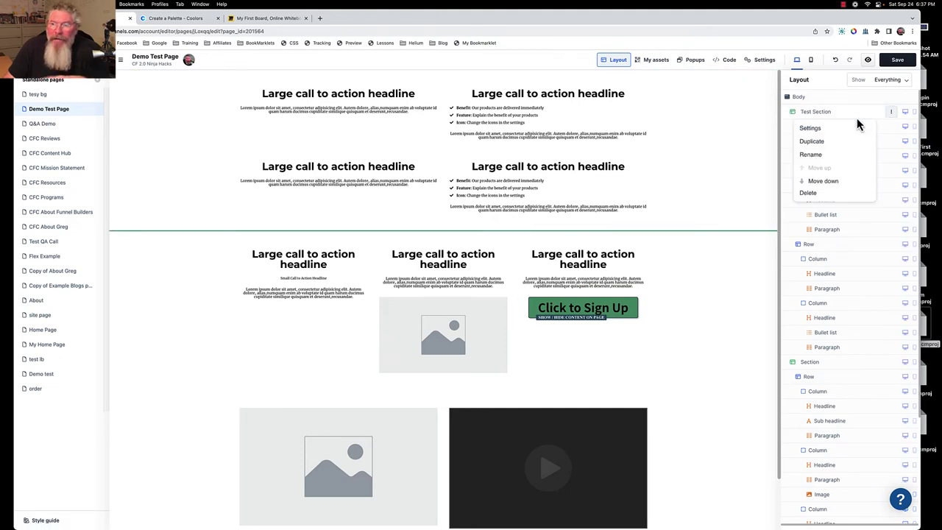
pyautogui.click(811, 156)
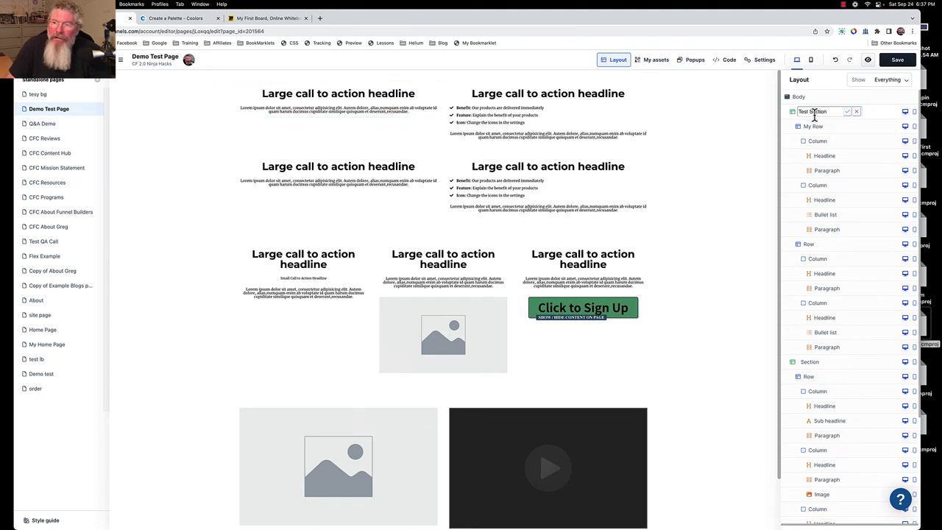
pyautogui.tripleClick(814, 114)
pyautogui.write('Bu')
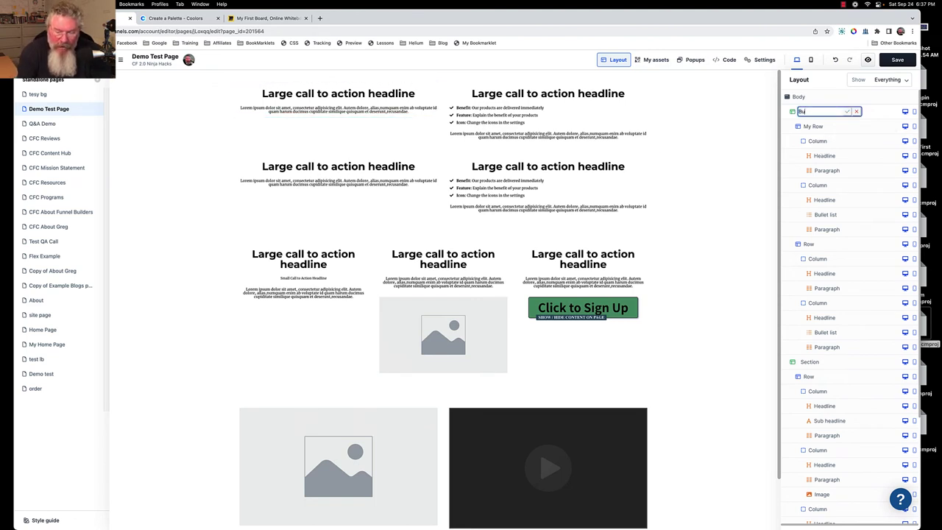
pyautogui.write('ffalo')
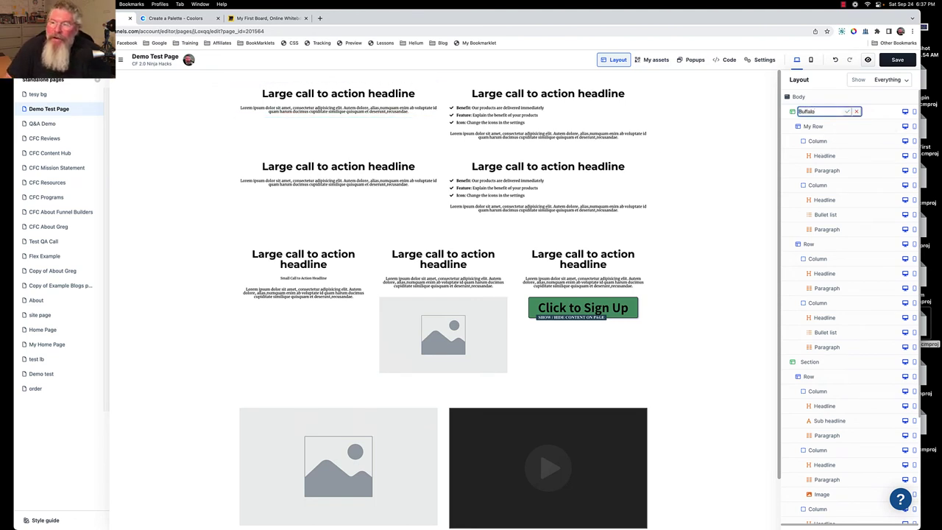
pyautogui.click(846, 127)
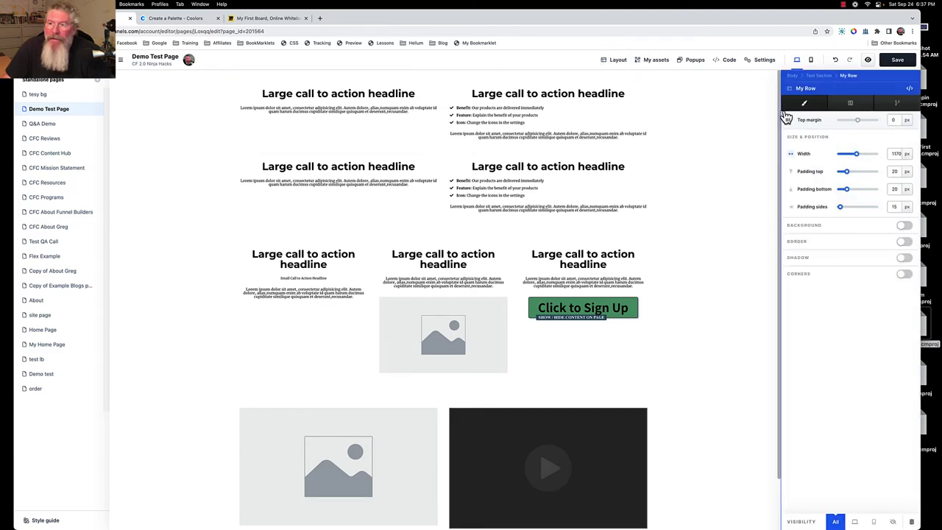
pyautogui.click(822, 77)
pyautogui.click(615, 61)
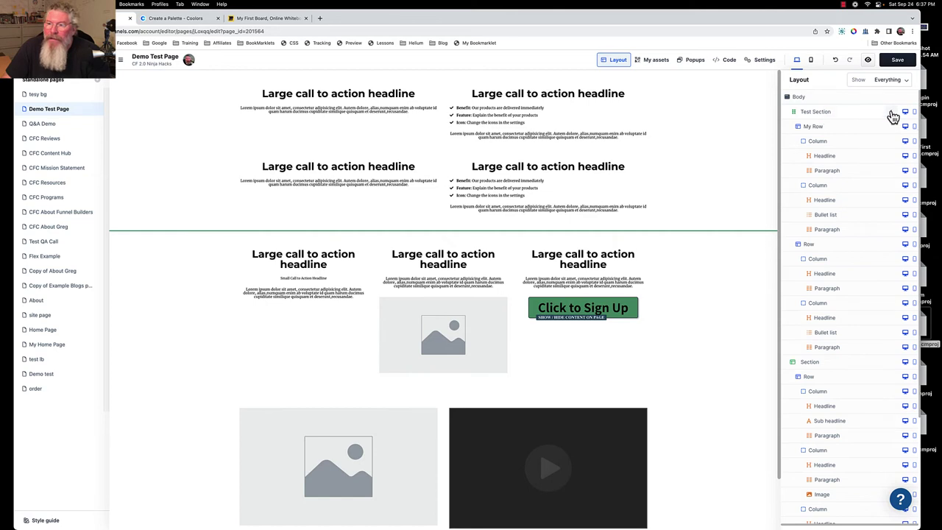
# - Rename the Test Section as "Buffalo" in the layout outline and confirm the name
pyautogui.click(892, 117)
pyautogui.click(822, 154)
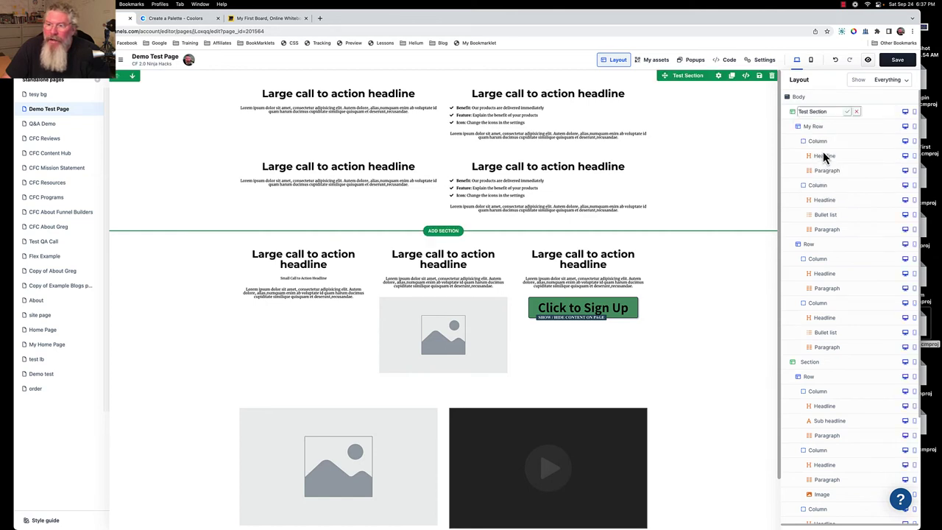
pyautogui.tripleClick(830, 111)
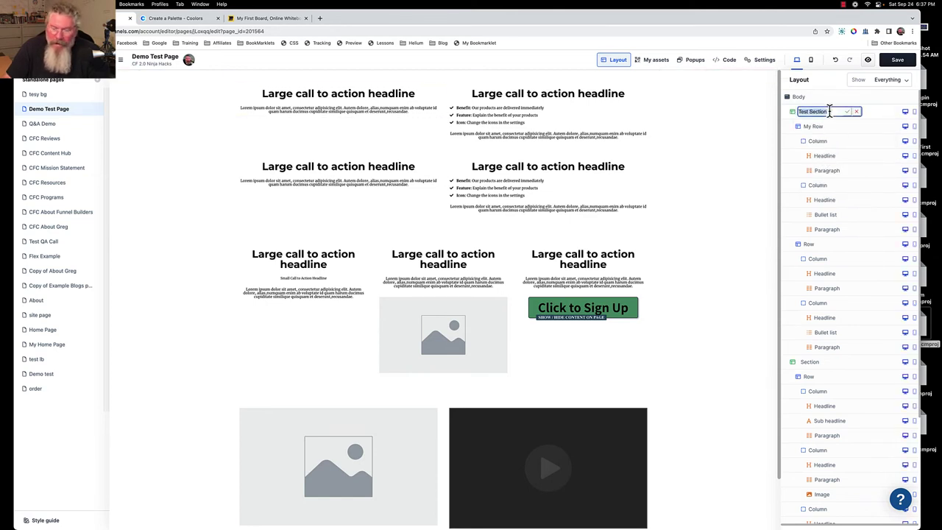
pyautogui.write('S')
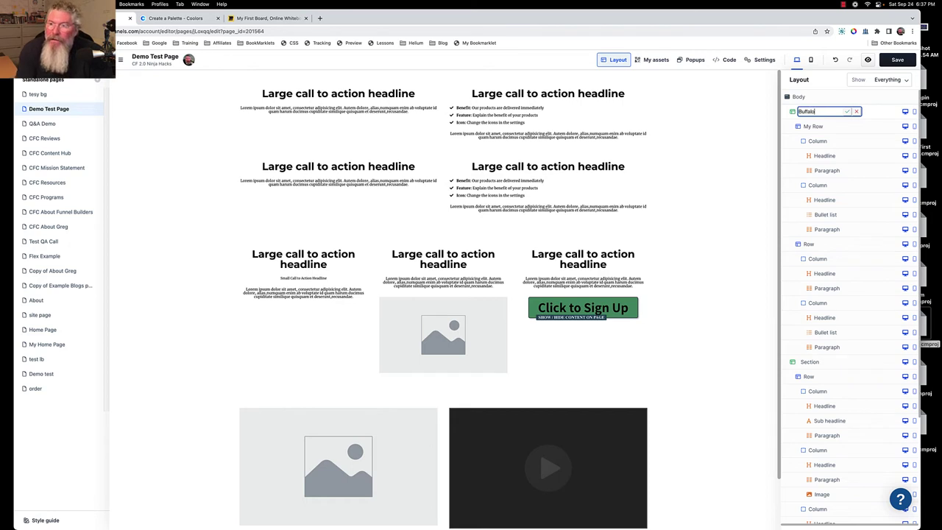
pyautogui.write('uffalo')
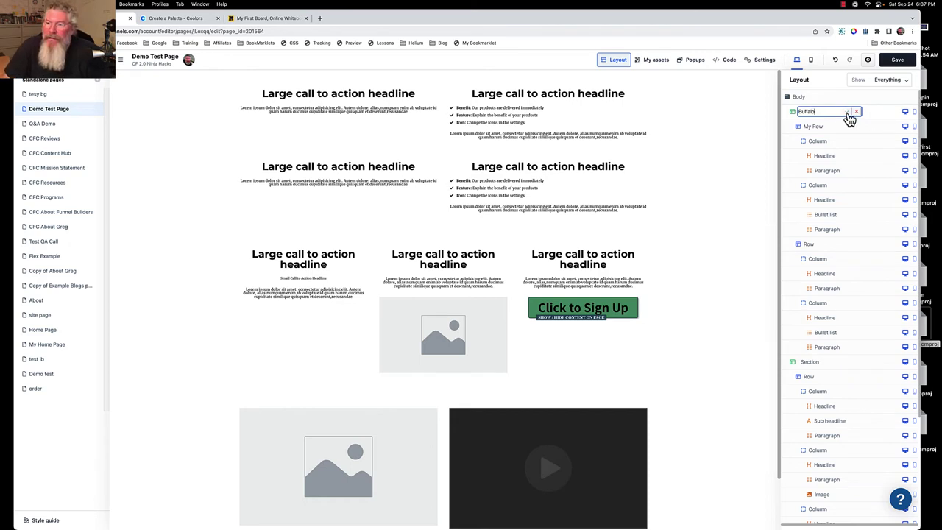
pyautogui.click(848, 112)
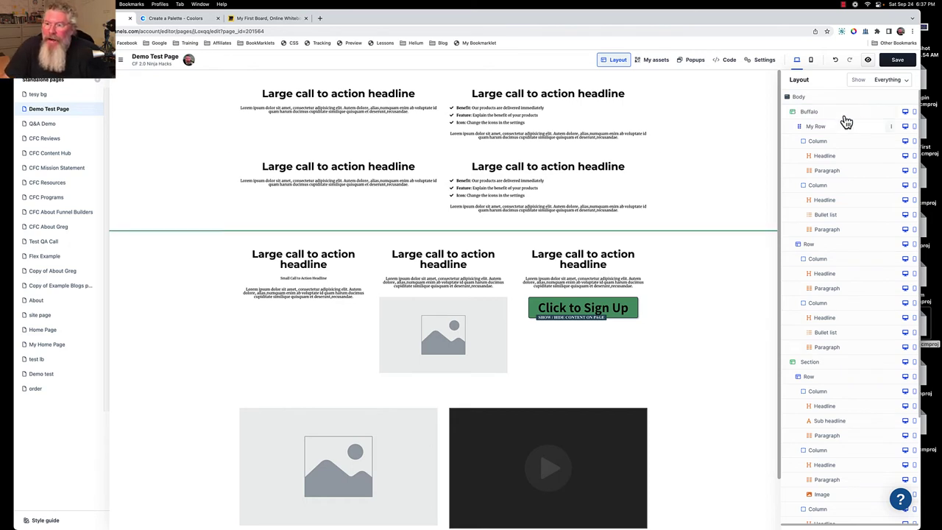
# - Rename the first row in the Buffalo section as "Banana" in the layout outline
pyautogui.click(891, 127)
pyautogui.click(812, 170)
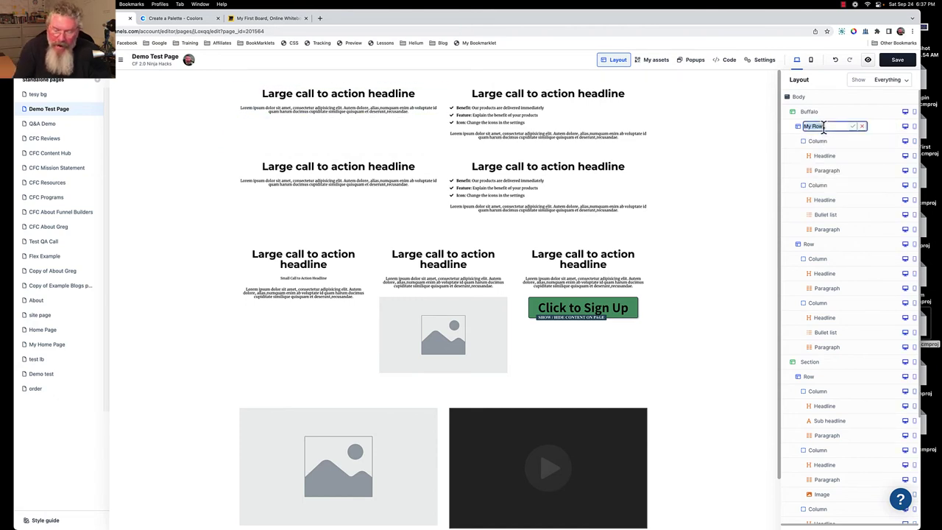
pyautogui.write('Banana')
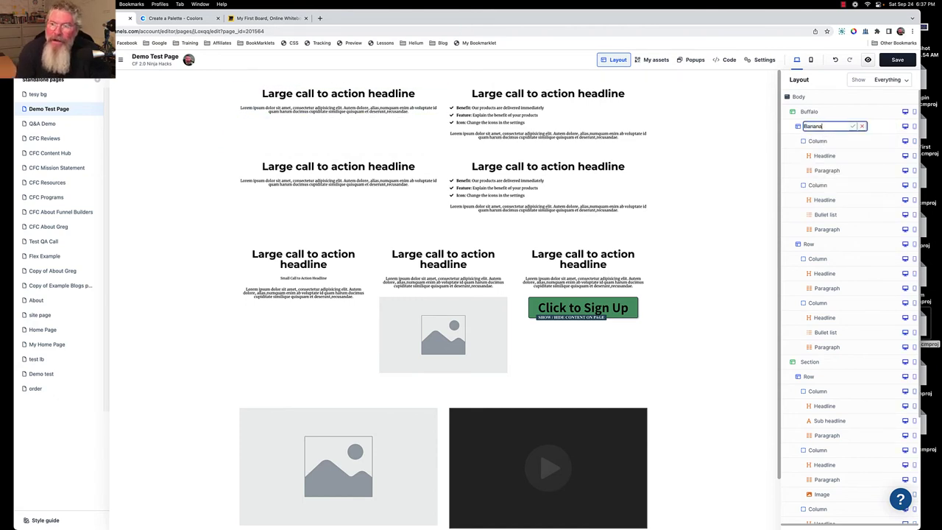
pyautogui.click(852, 128)
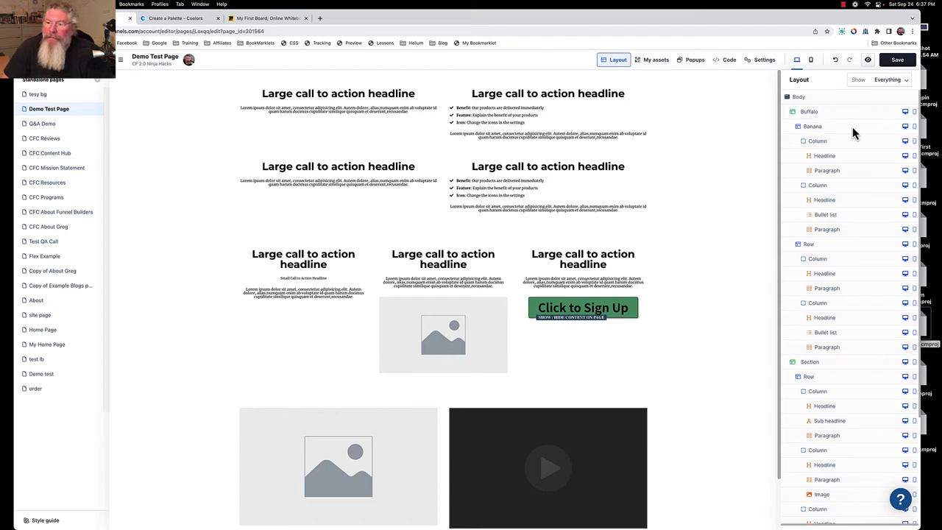
# - Switch the Click to Sign Up button's on-click action to submit order/form and back to show or hide, and view the elements available to show
pyautogui.click(662, 304)
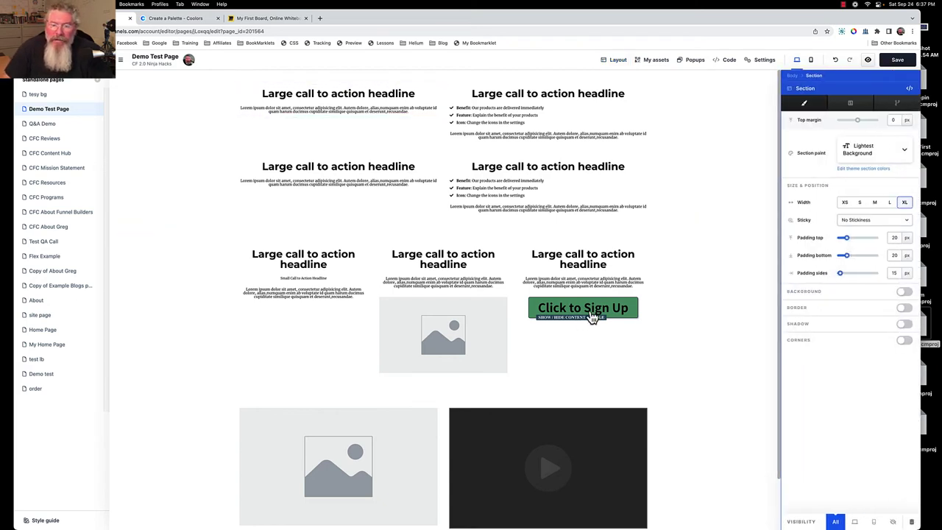
pyautogui.click(605, 312)
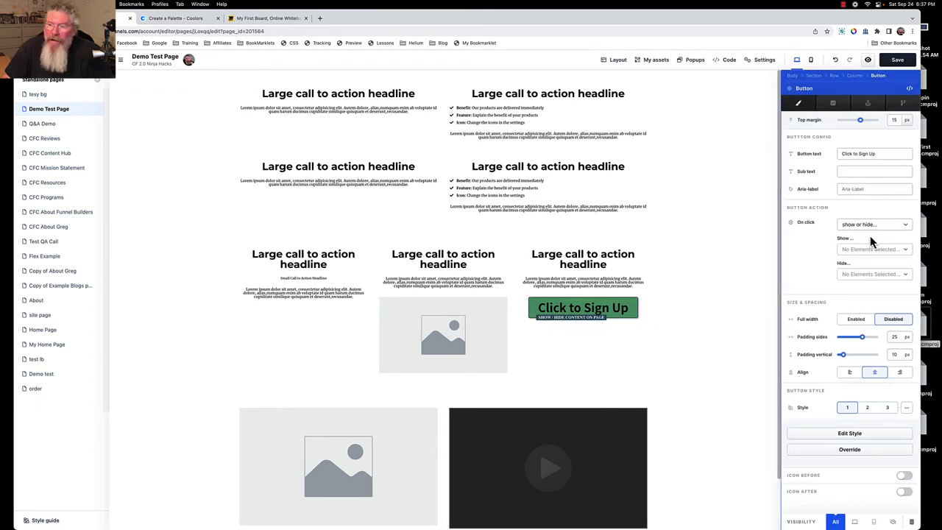
pyautogui.click(864, 228)
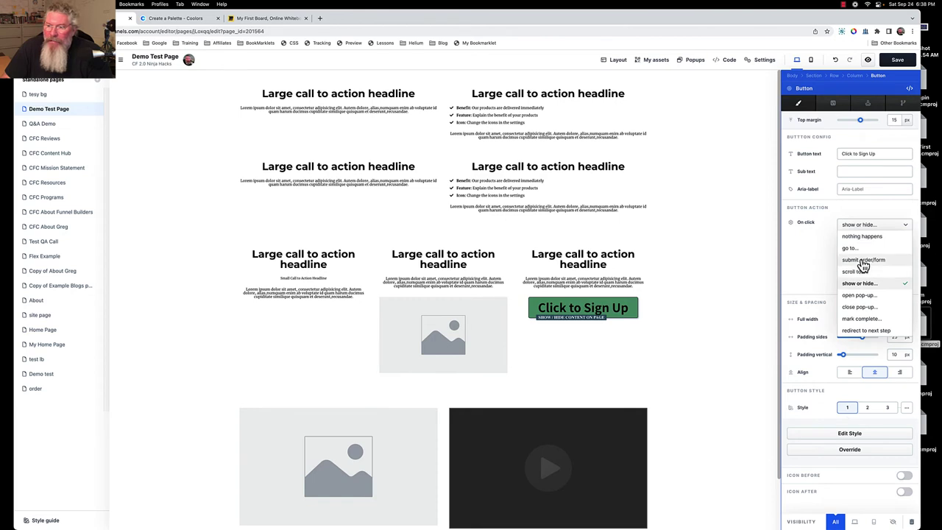
pyautogui.click(864, 262)
pyautogui.click(865, 242)
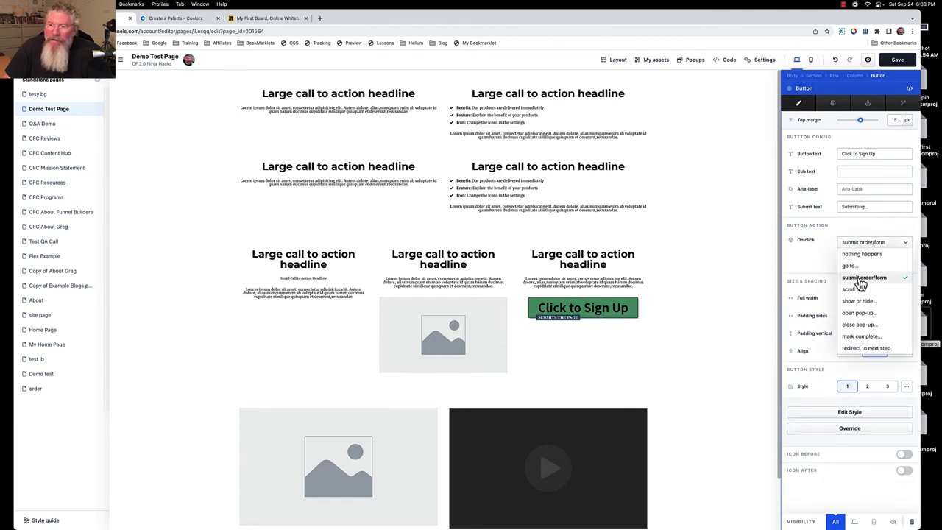
pyautogui.click(859, 302)
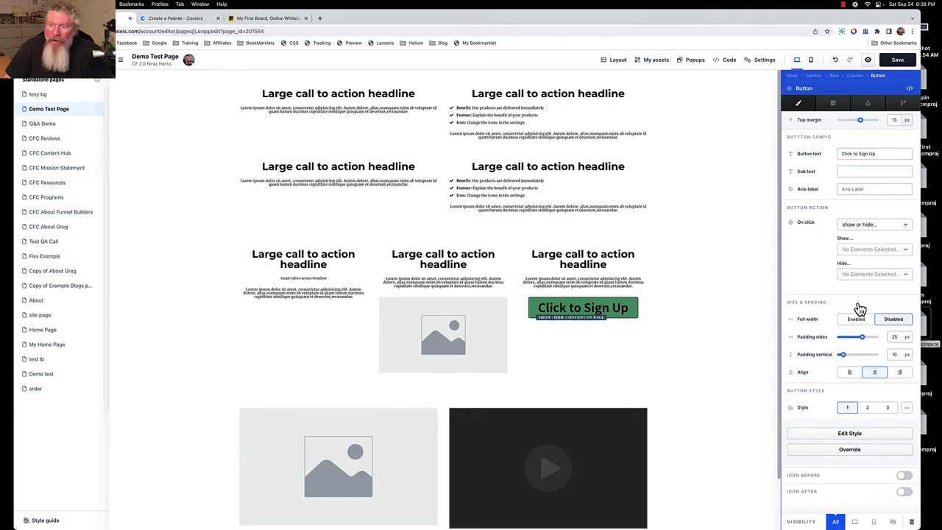
pyautogui.click(865, 252)
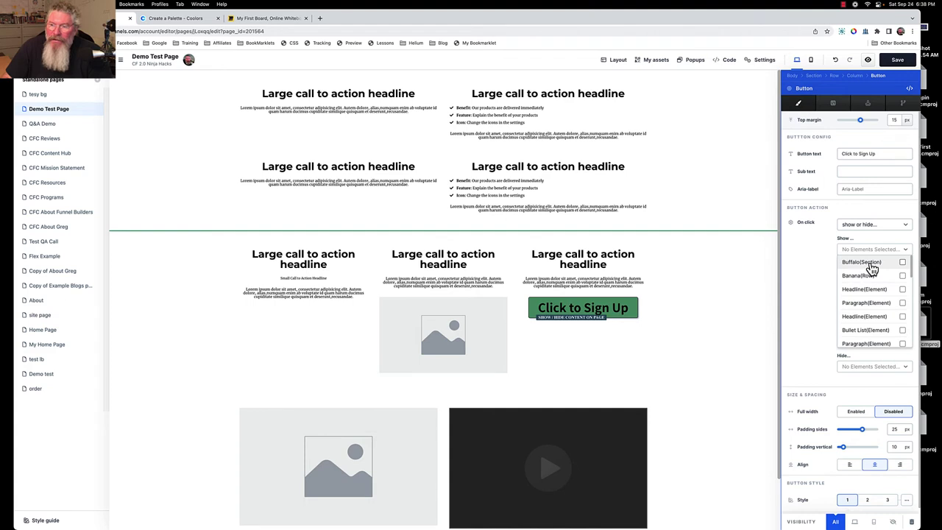
pyautogui.click(733, 132)
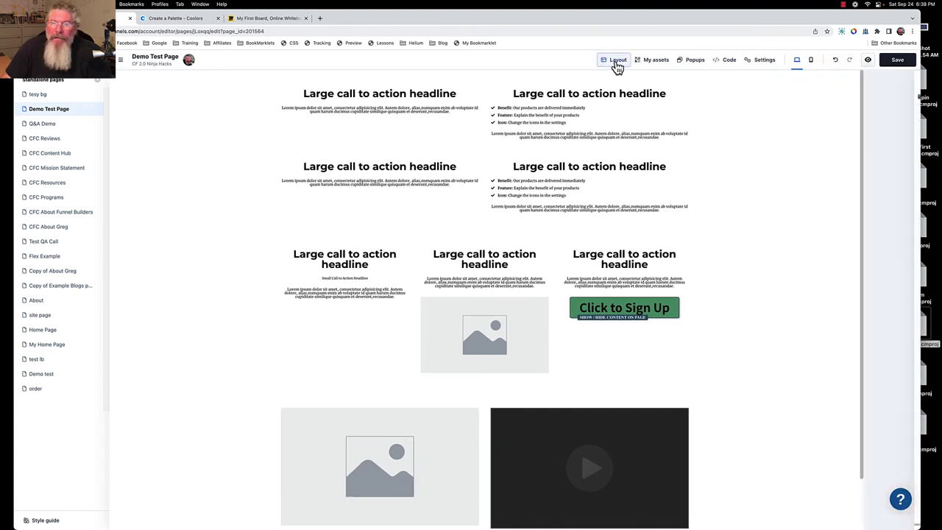
# - Filter the layout outline to show only sections and move the Buffalo section below the section that follows it
pyautogui.click(617, 62)
pyautogui.moveTo(808, 114); pyautogui.dragTo(808, 371)
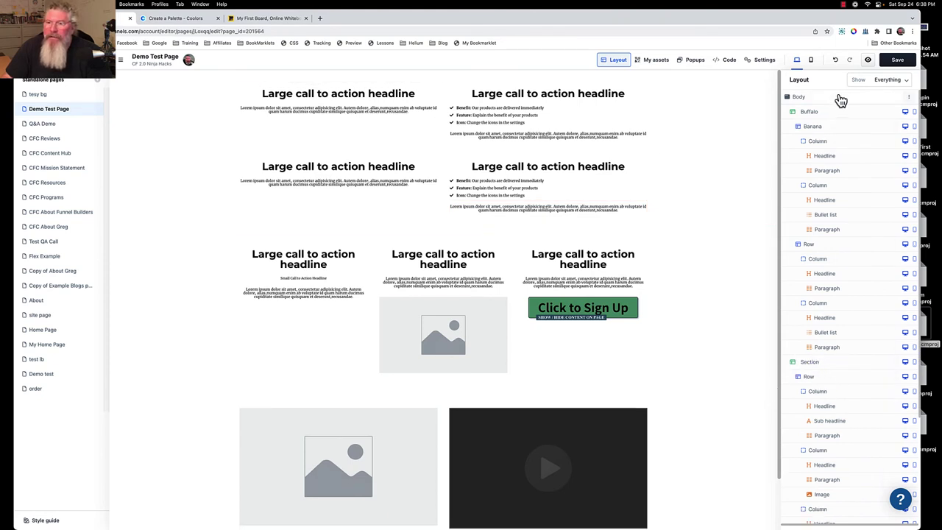
pyautogui.click(894, 80)
pyautogui.click(888, 101)
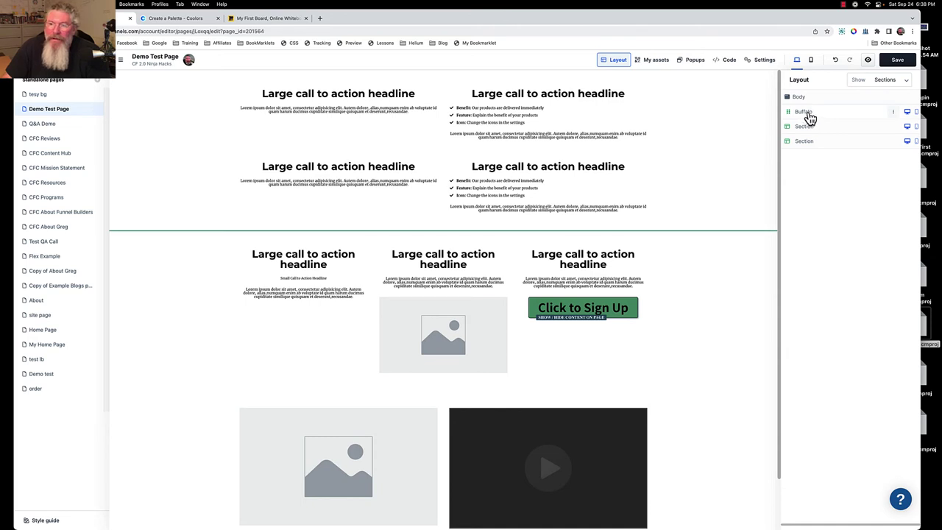
pyautogui.moveTo(810, 118); pyautogui.dragTo(793, 141)
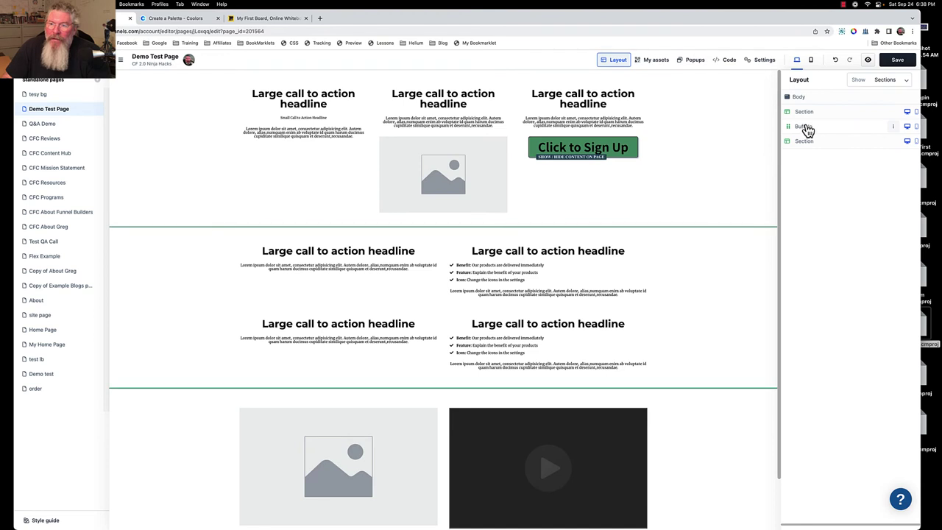
# - Set the Click to Sign Up button's show/hide action to show the Buffalo section
pyautogui.click(734, 126)
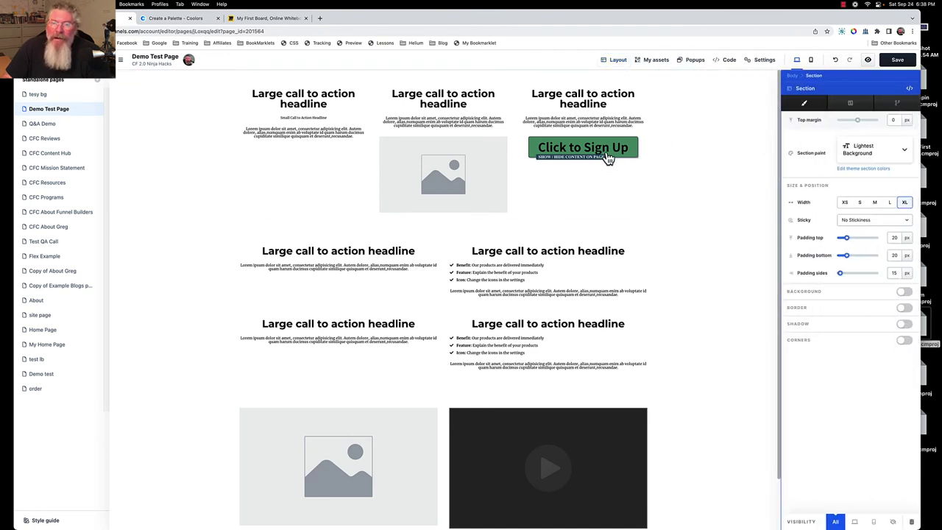
pyautogui.click(602, 151)
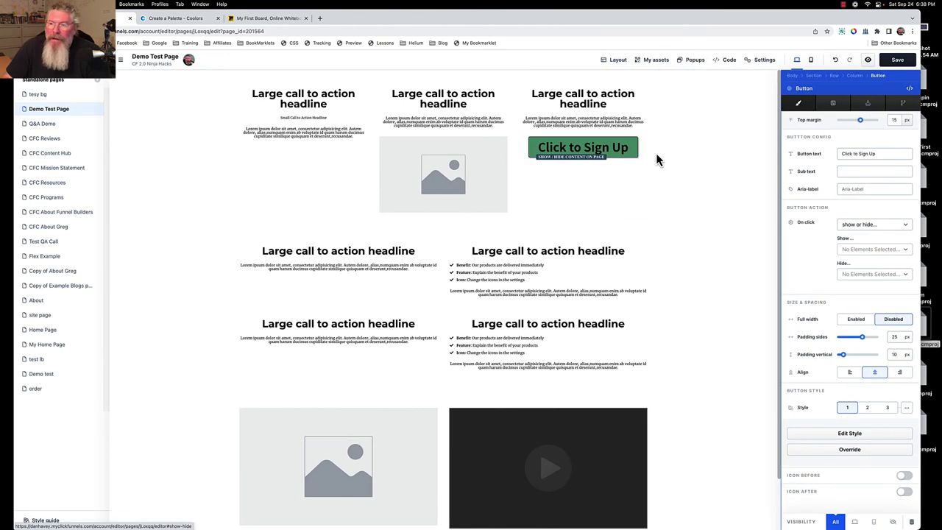
pyautogui.click(868, 250)
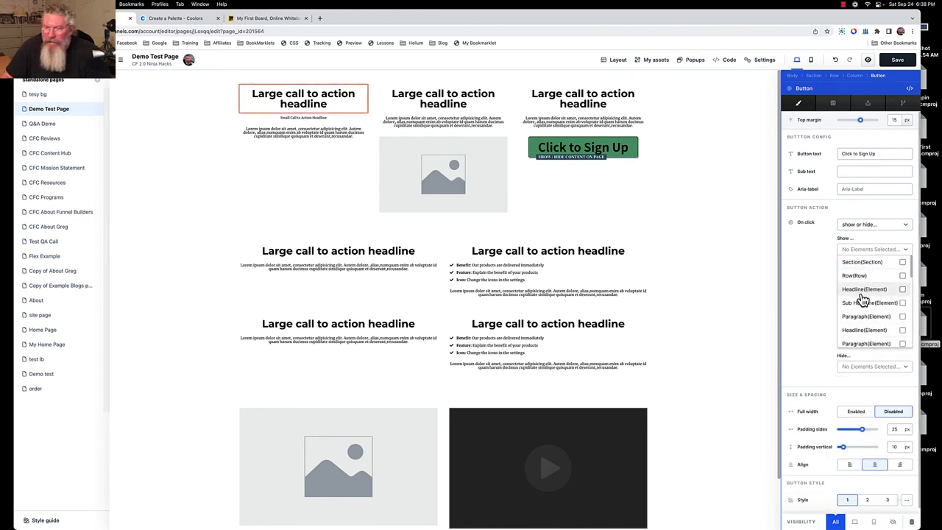
pyautogui.scroll(-2, 872, 302)
pyautogui.scroll(-3, 866, 313)
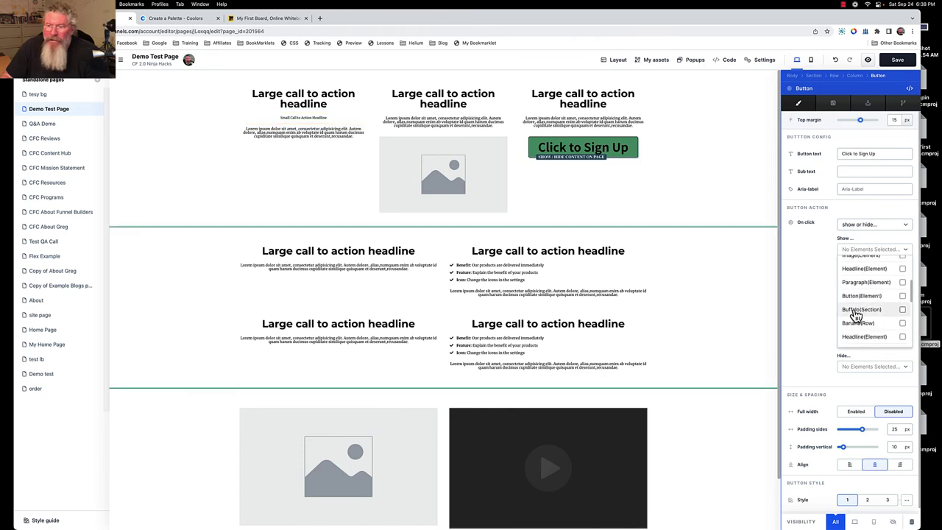
pyautogui.scroll(-1, 856, 315)
pyautogui.click(860, 305)
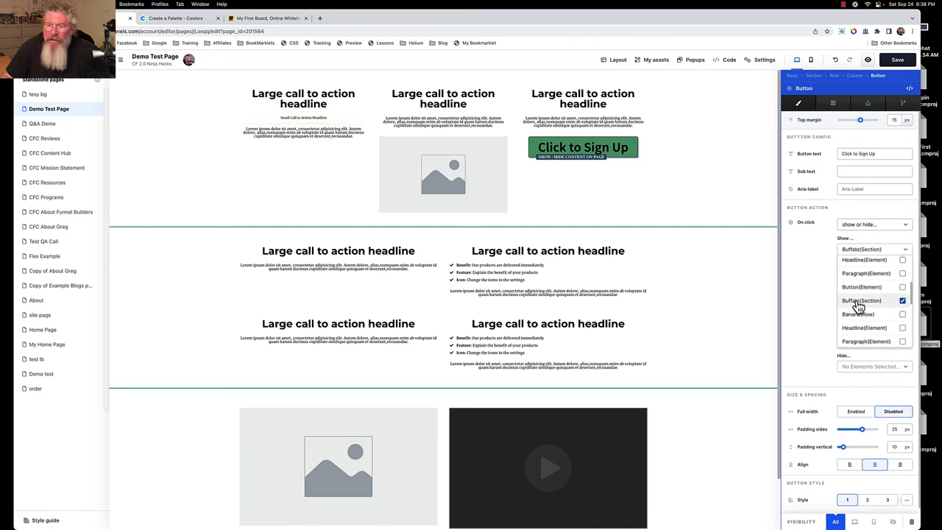
pyautogui.click(815, 305)
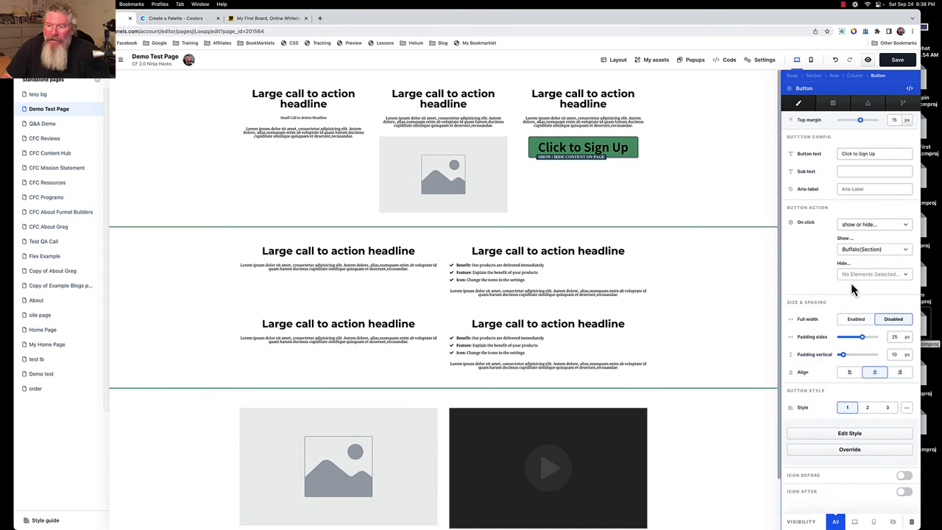
# - Set the Click to Sign Up button's show/hide action to hide the Banana row
pyautogui.click(854, 275)
pyautogui.scroll(-5, 854, 309)
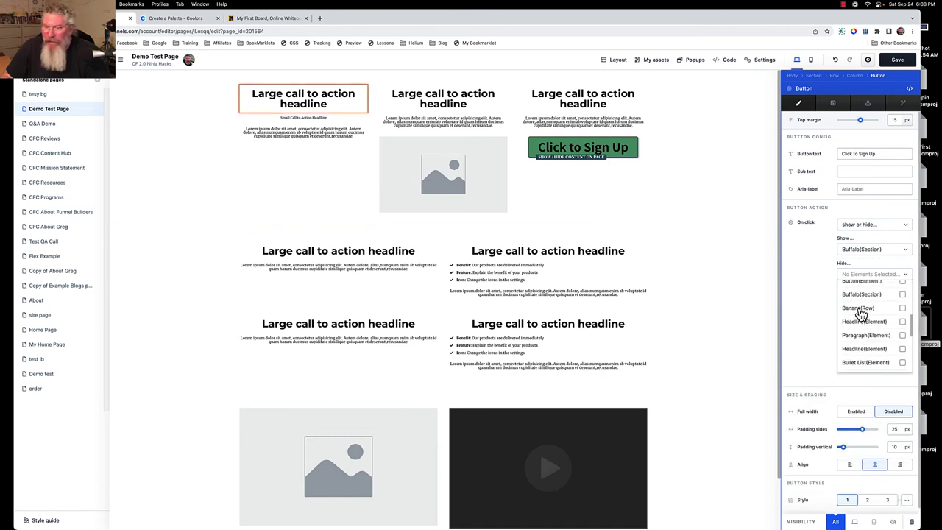
pyautogui.click(853, 309)
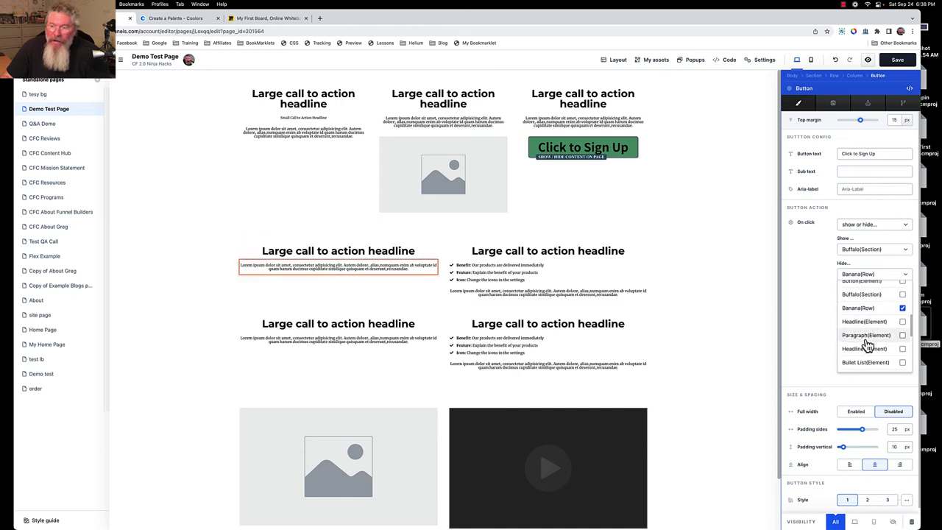
pyautogui.click(824, 316)
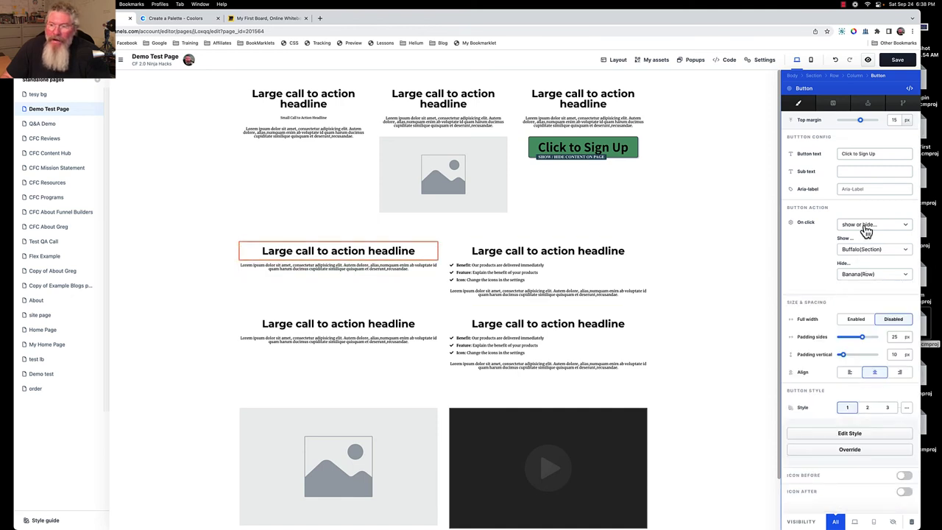
# - Change the Click to Sign Up button's on-click action to scroll to, with the Buffalo section as the target
pyautogui.click(867, 230)
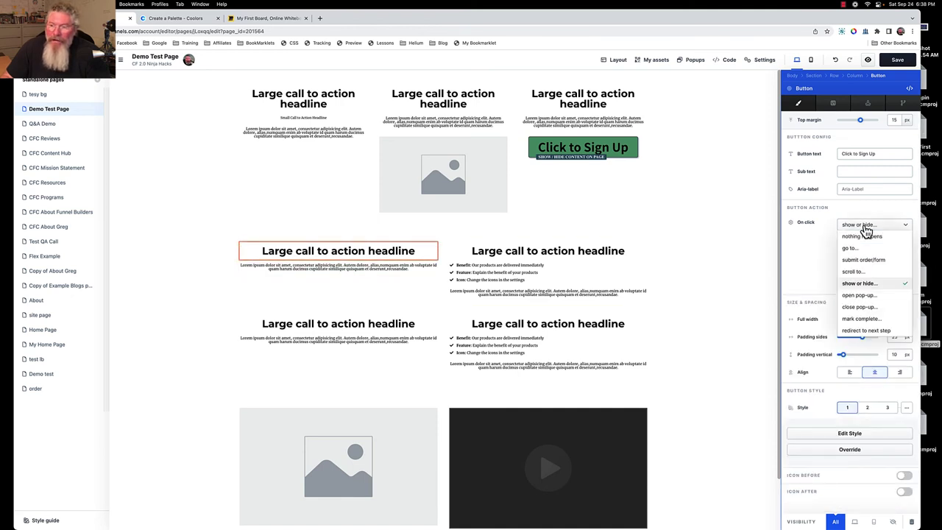
pyautogui.click(857, 271)
pyautogui.click(853, 246)
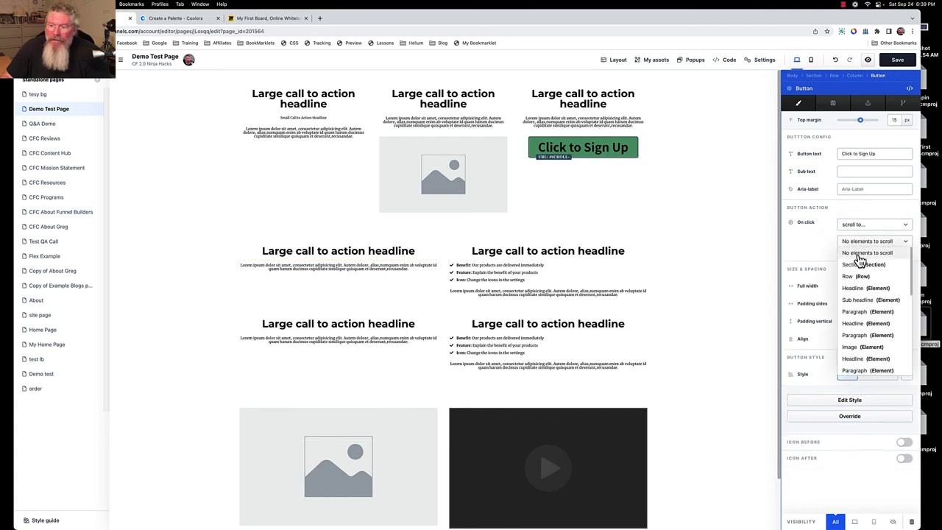
pyautogui.scroll(-5, 862, 272)
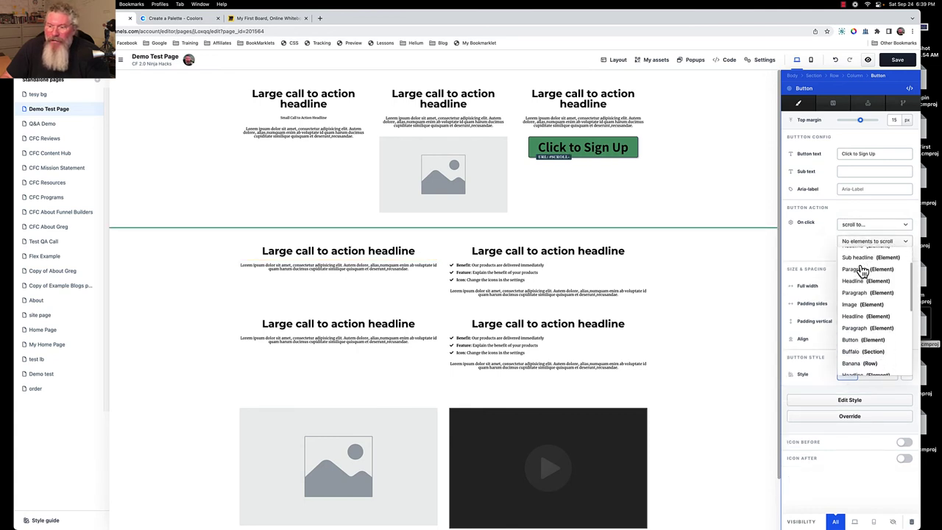
pyautogui.scroll(-1, 859, 294)
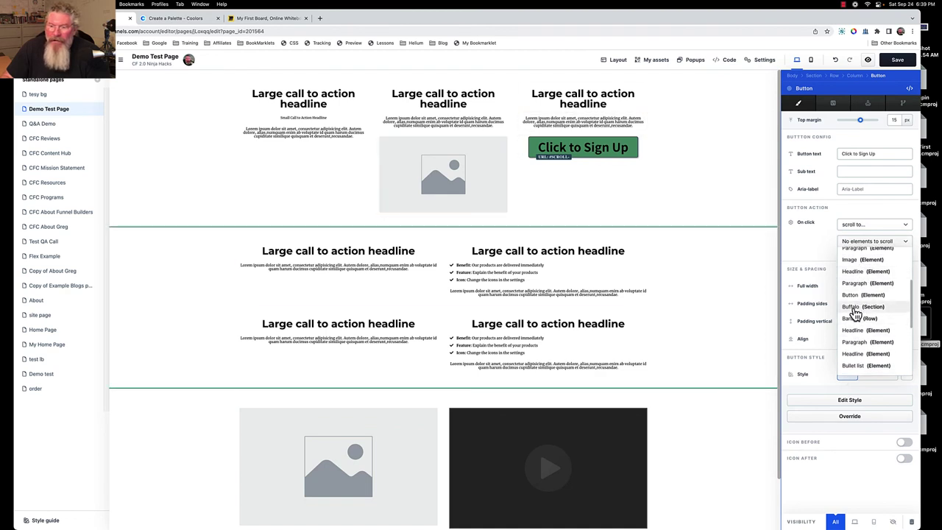
pyautogui.click(853, 309)
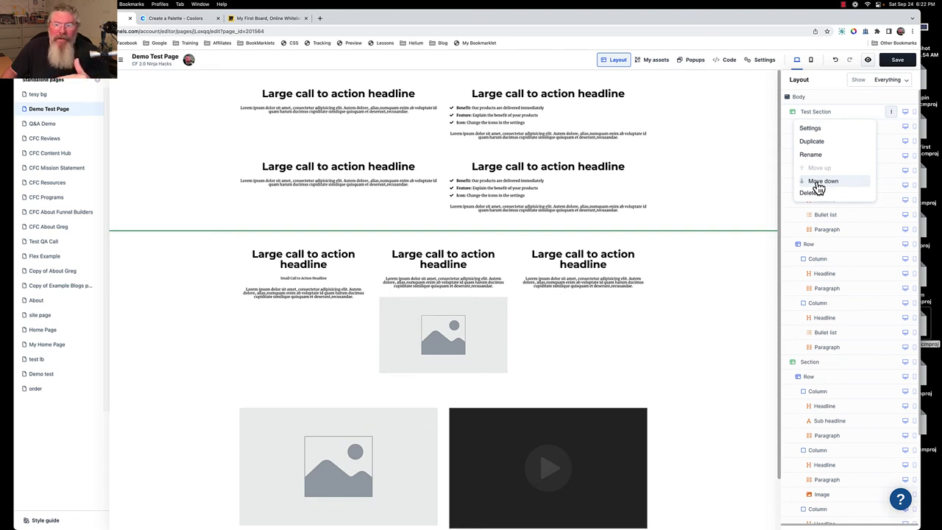
# - Move the Test Section down one place and back up, and move the three-column section above it
pyautogui.click(823, 181)
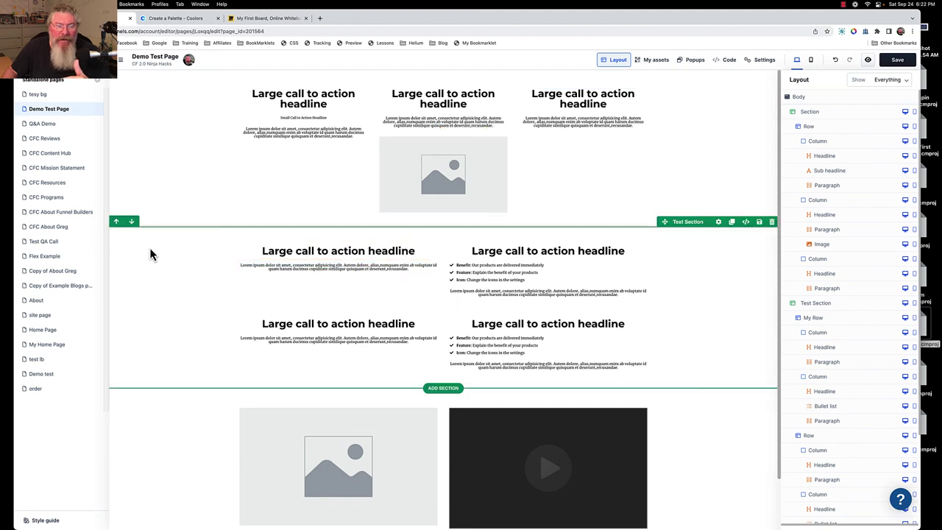
pyautogui.click(116, 220)
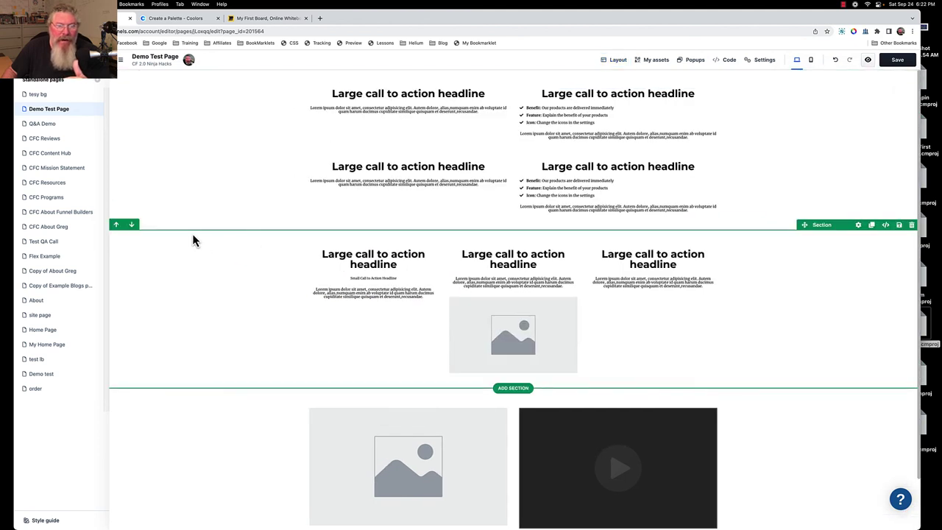
pyautogui.click(116, 225)
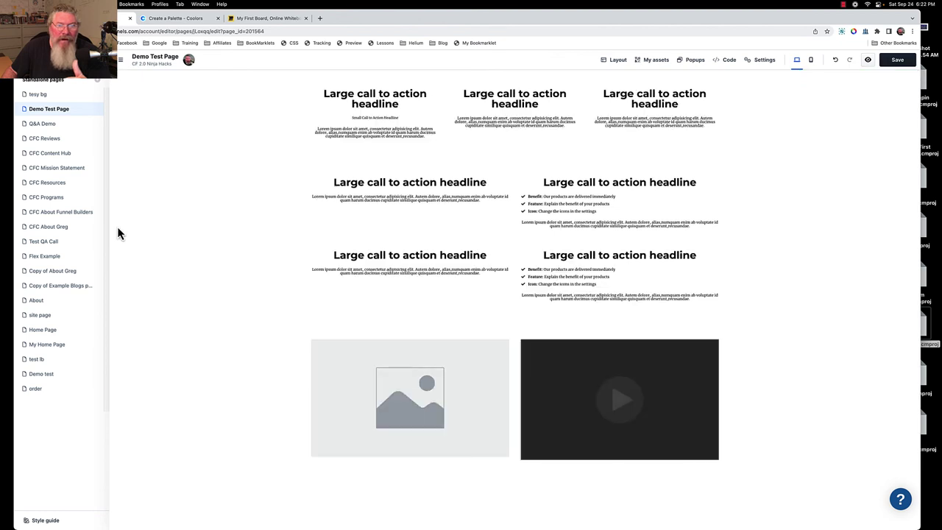
# - View the available options for the row of the three-column section in the layout outline and dismiss them
pyautogui.click(611, 63)
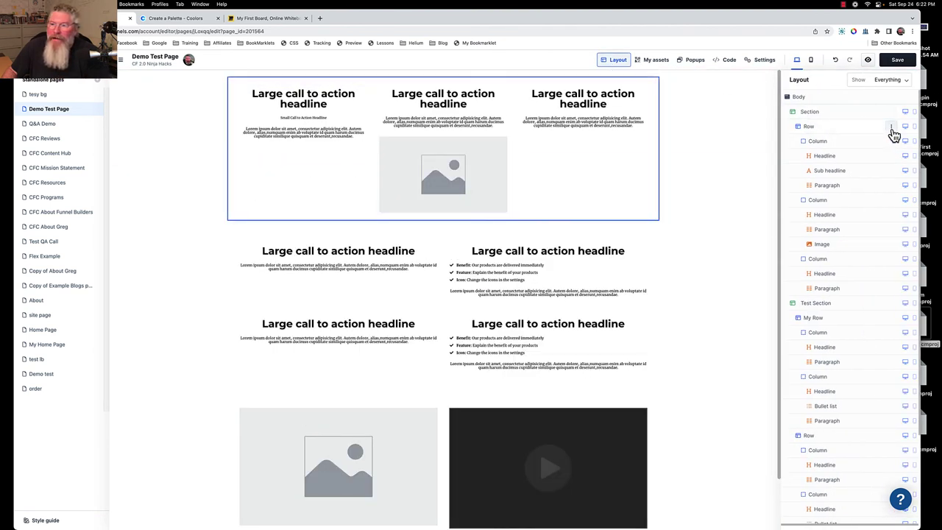
pyautogui.click(892, 130)
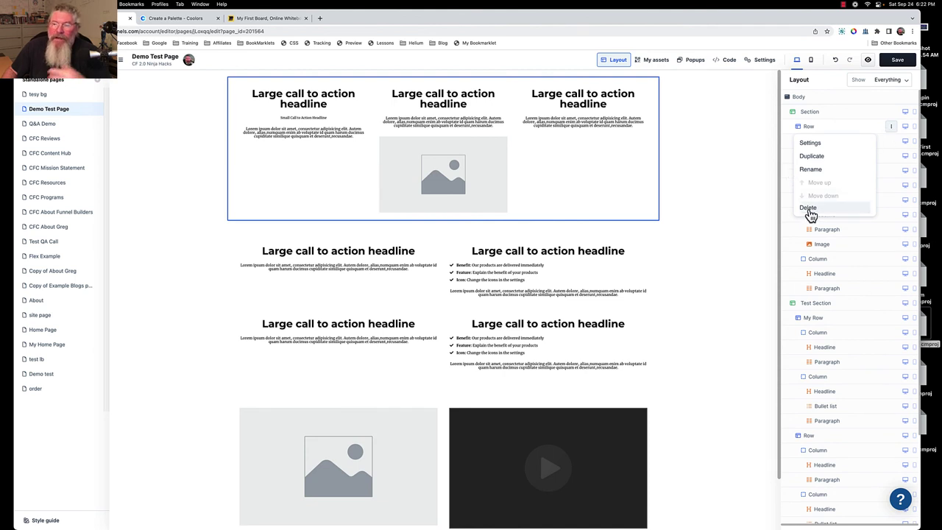
pyautogui.click(736, 177)
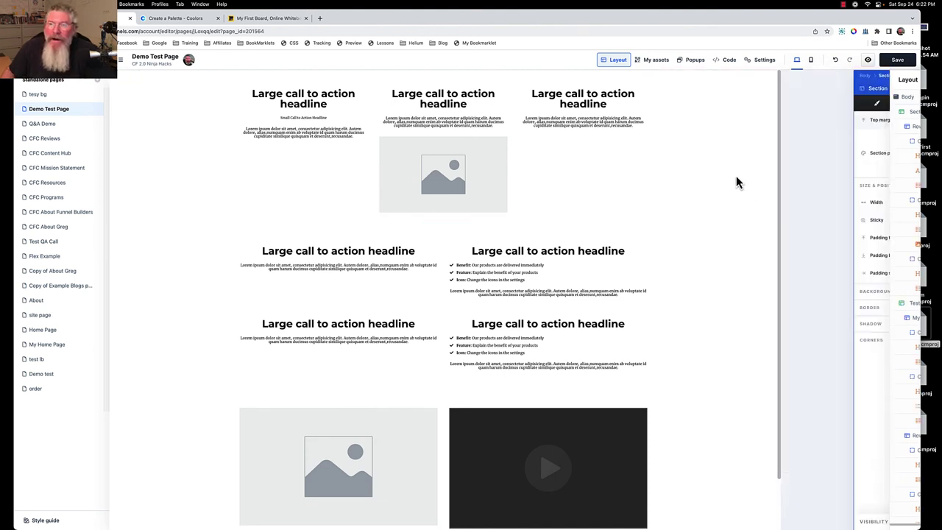
pyautogui.press('Escape')
# - View the three-column section's custom CSS code and its section settings
pyautogui.moveTo(809, 84)
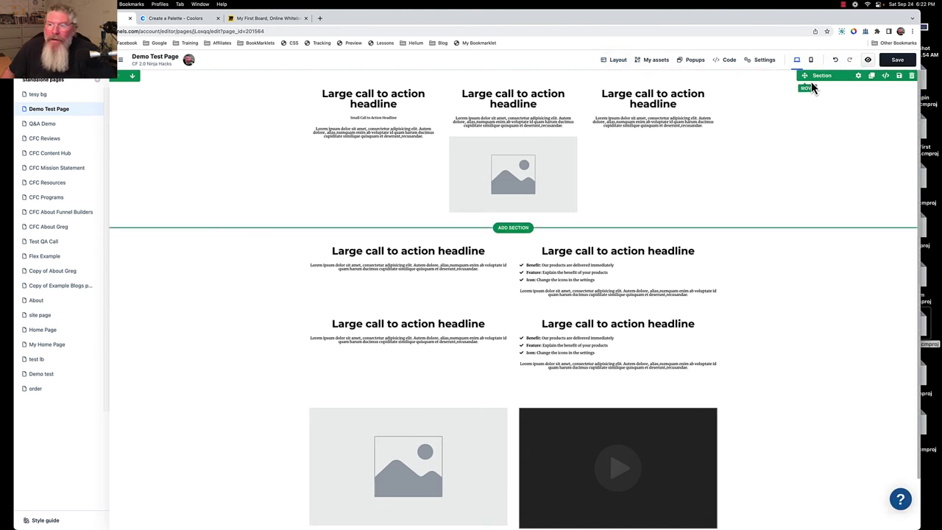
pyautogui.click(888, 78)
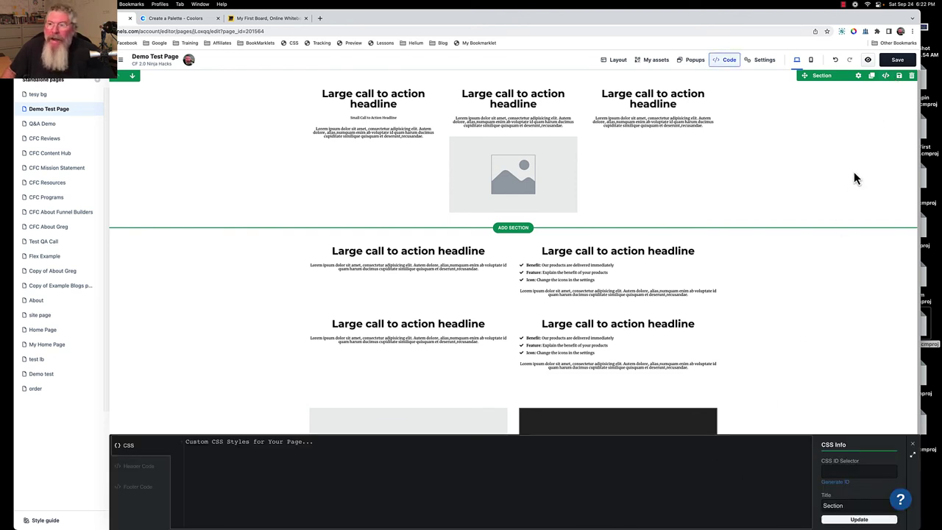
pyautogui.click(857, 145)
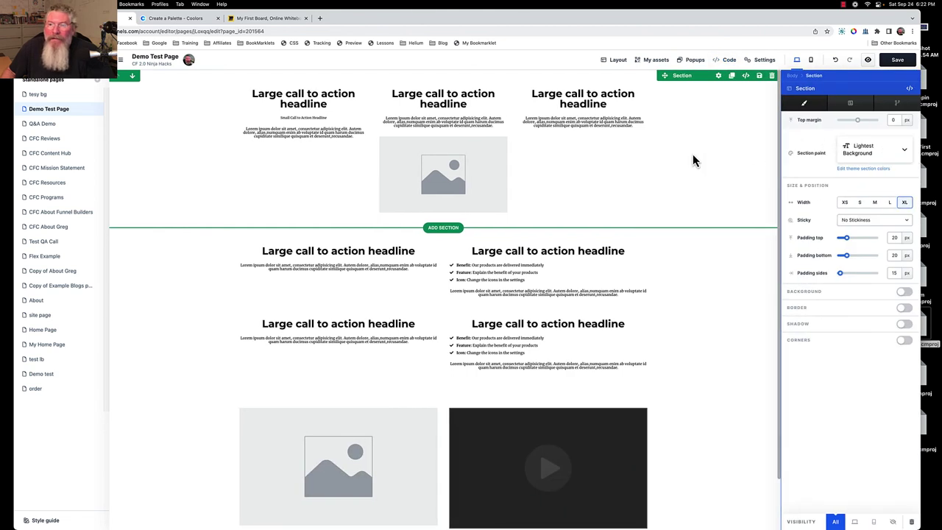
pyautogui.press('Escape')
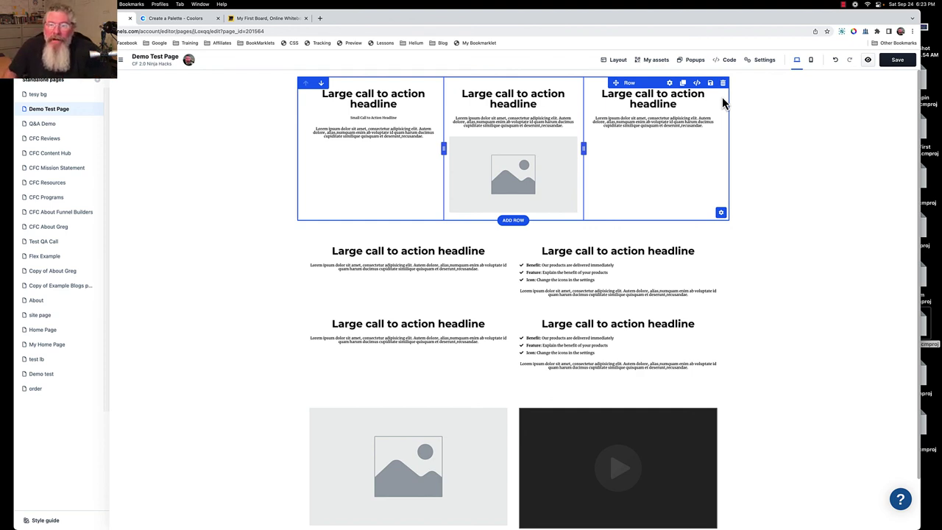
pyautogui.click(795, 127)
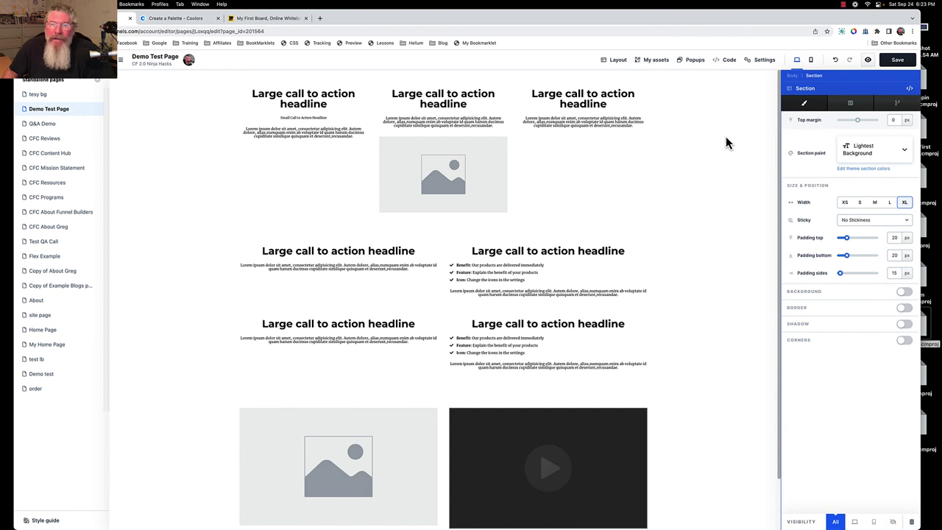
# - View the settings of the three-column section's row, and those of its third column
pyautogui.press('Escape')
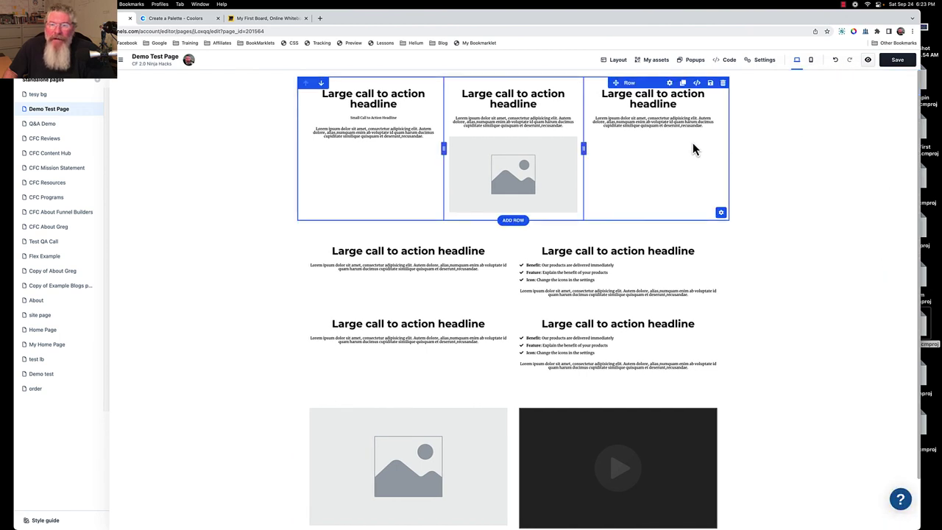
pyautogui.click(588, 89)
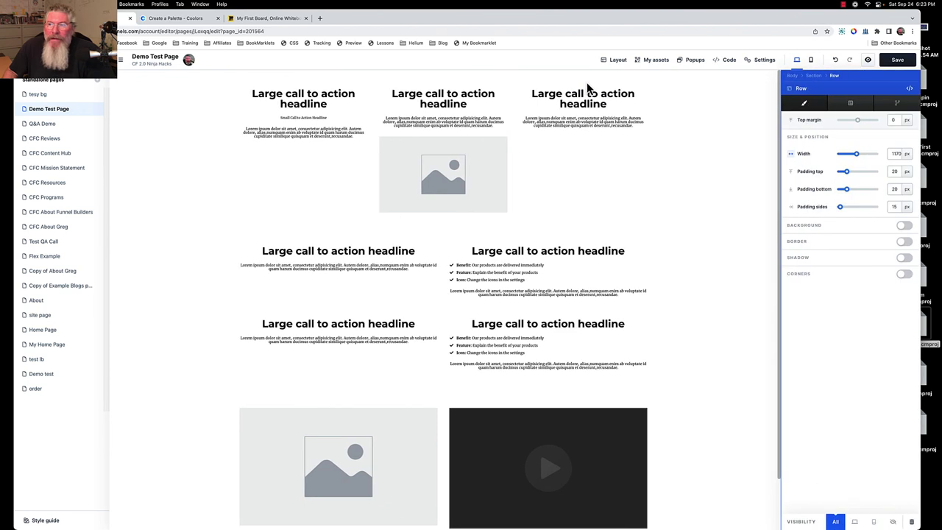
pyautogui.press('Escape')
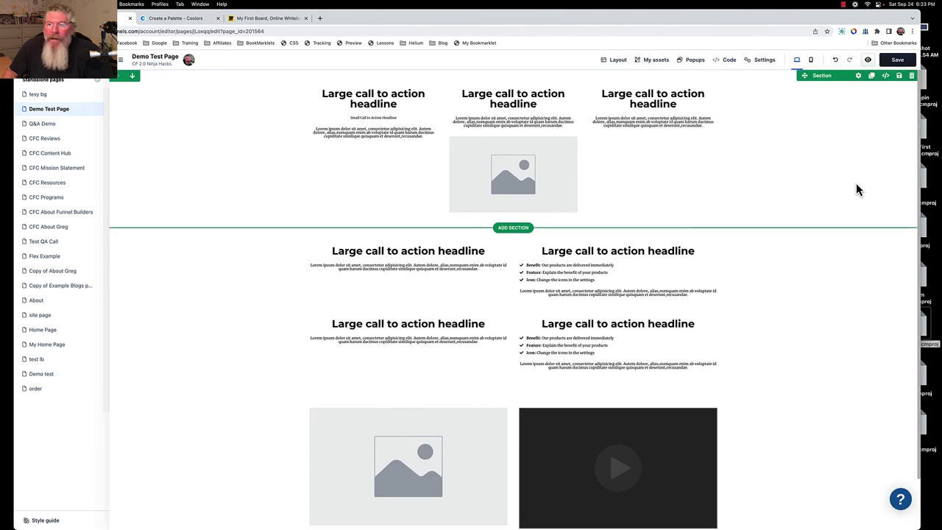
pyautogui.click(693, 170)
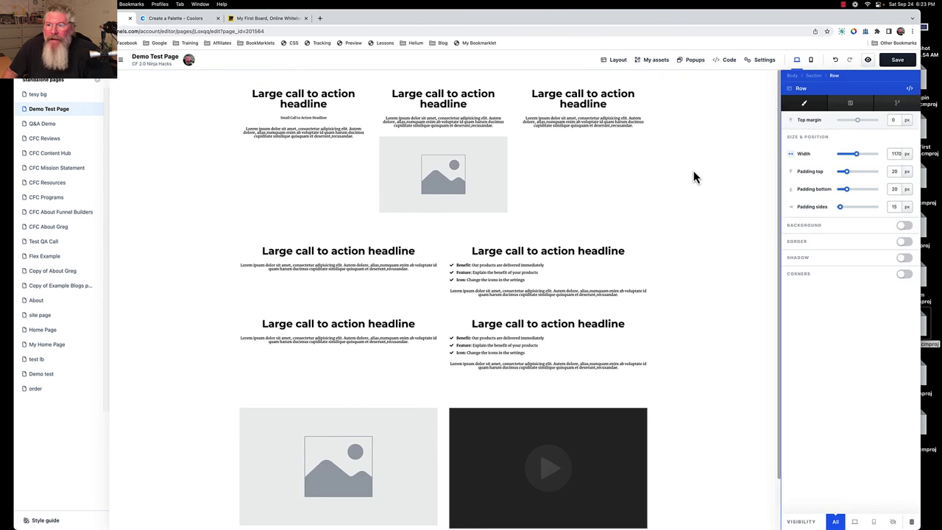
pyautogui.press('Escape')
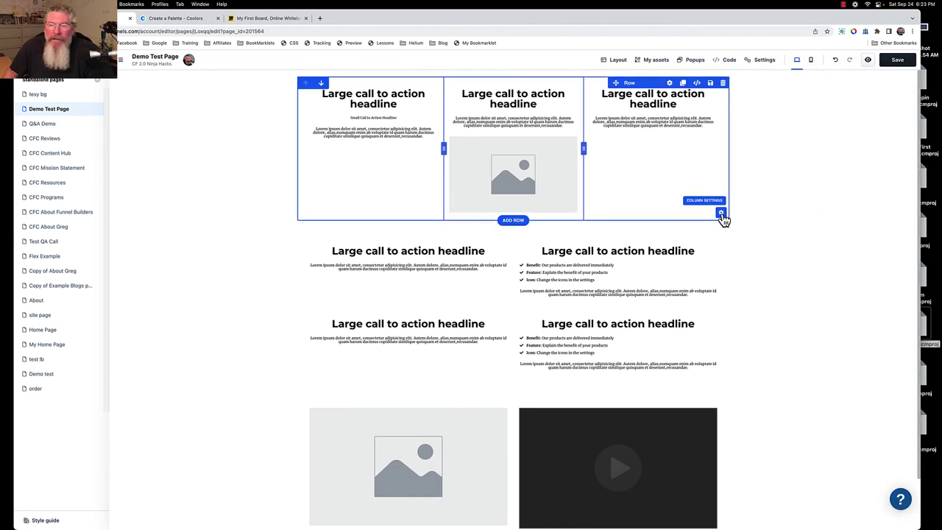
pyautogui.click(721, 214)
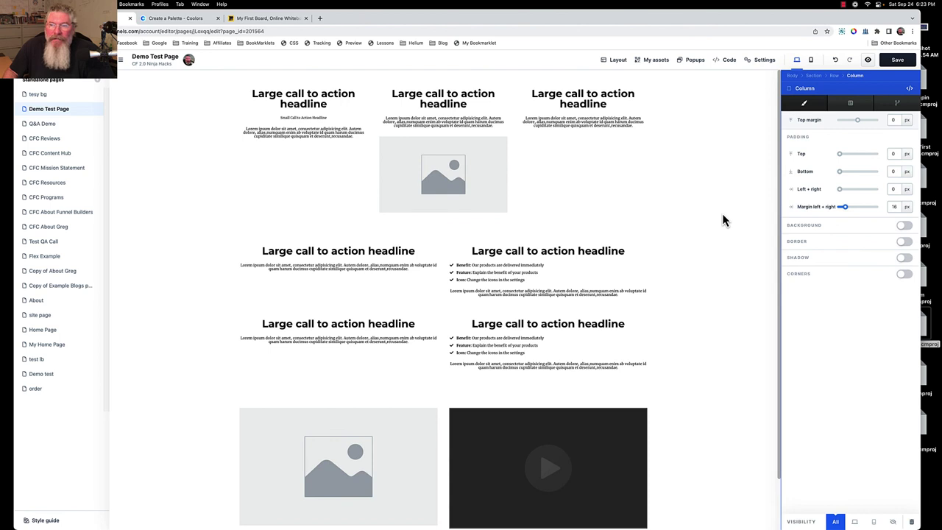
pyautogui.press('Escape')
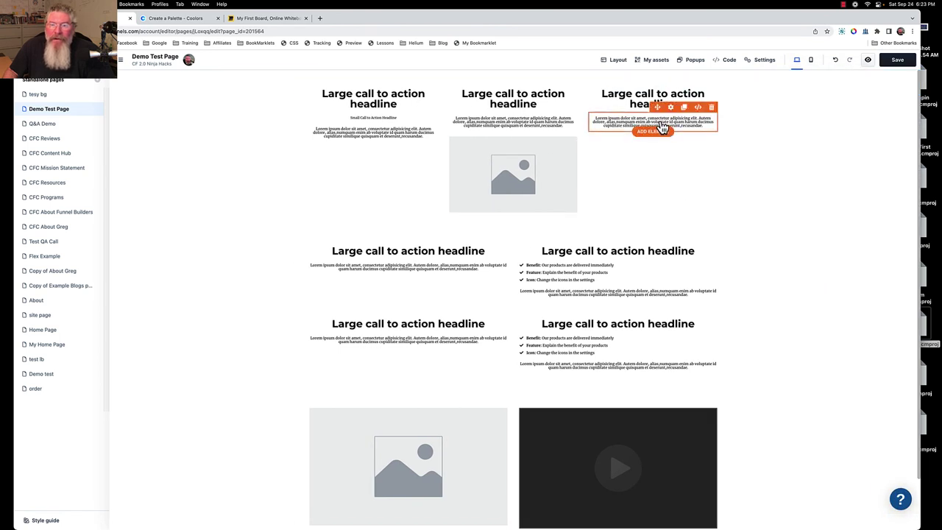
# - View the settings of the paragraph under the third column's headline, both from its text editing mode and directly from the element
pyautogui.click(662, 127)
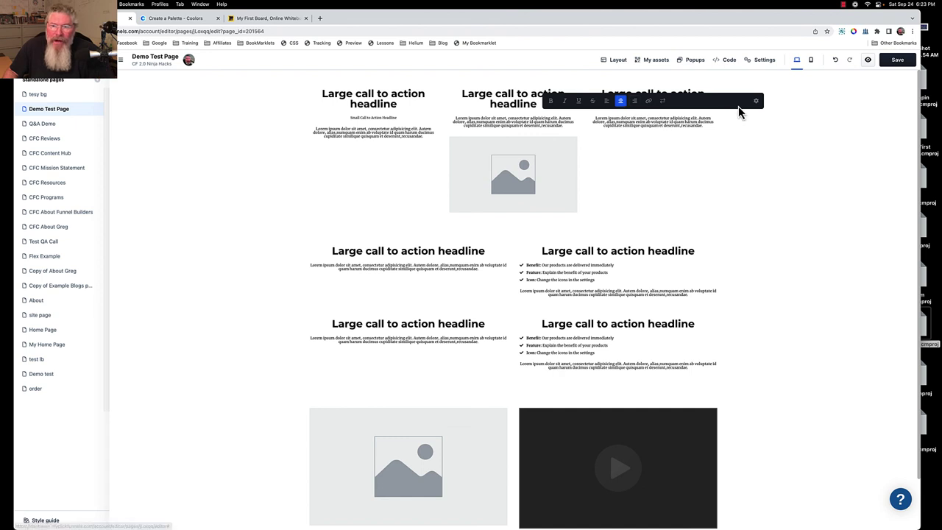
pyautogui.click(762, 108)
pyautogui.click(655, 123)
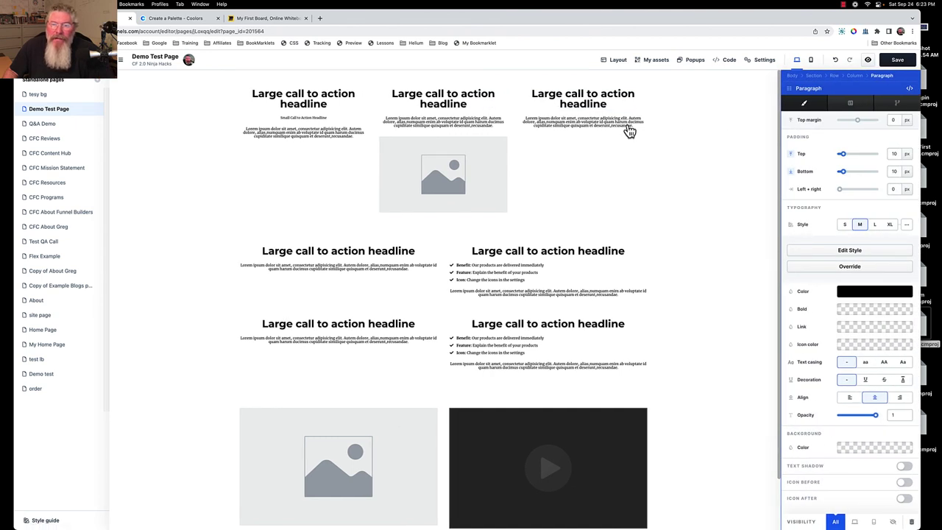
pyautogui.click(629, 131)
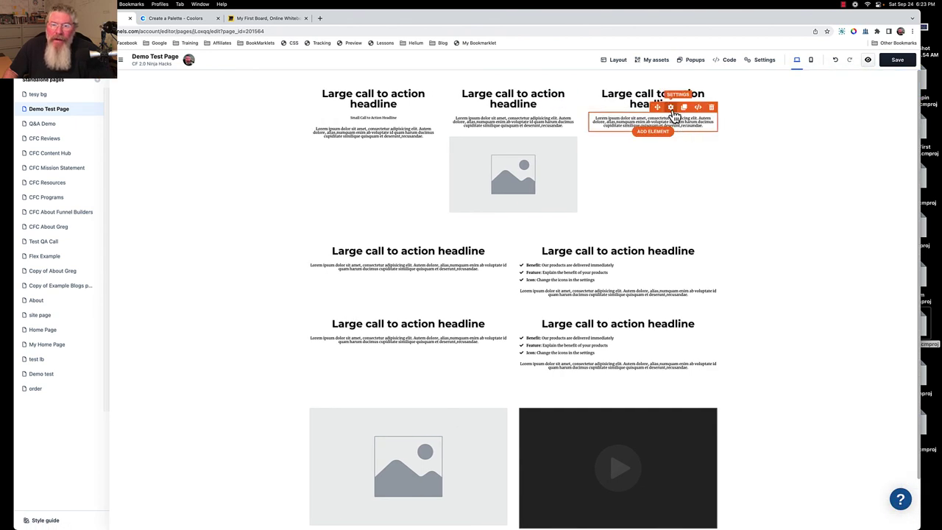
pyautogui.click(671, 108)
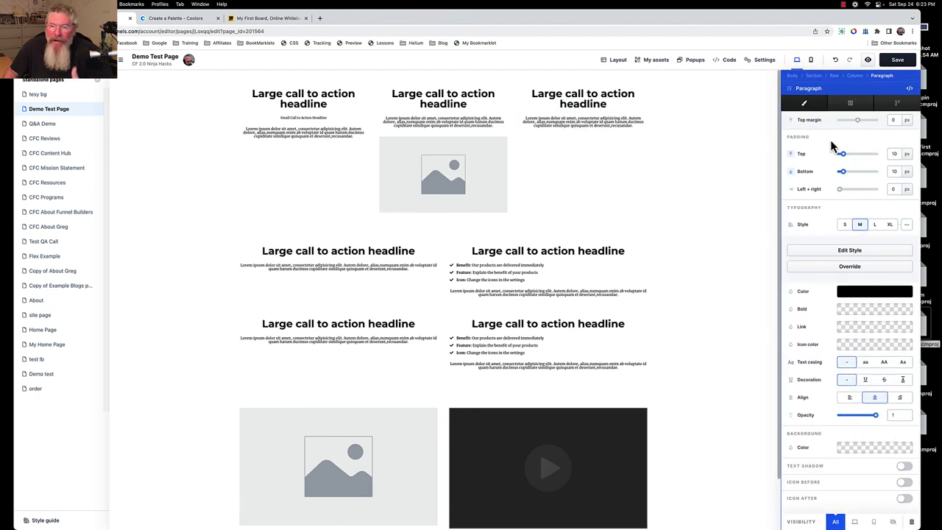
pyautogui.click(686, 197)
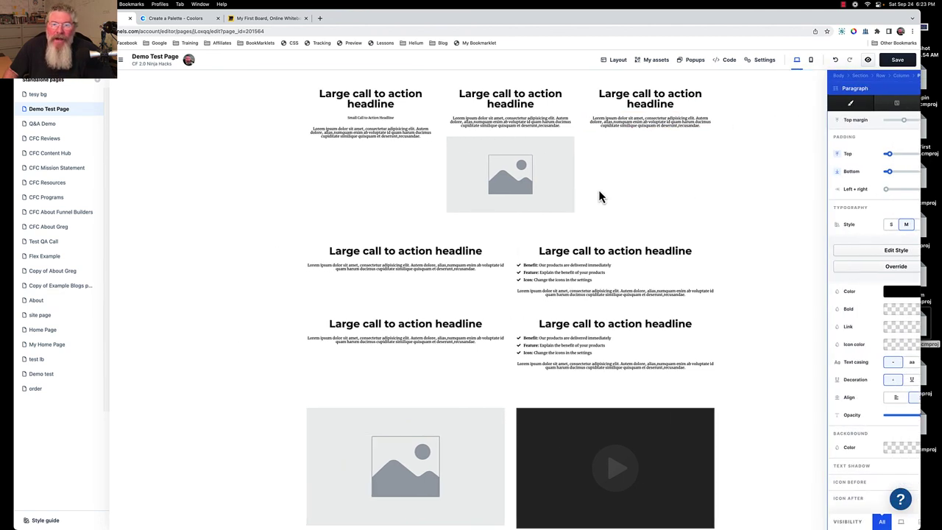
# - View the settings of the image in the middle column of the three-column section and close them
pyautogui.click(538, 193)
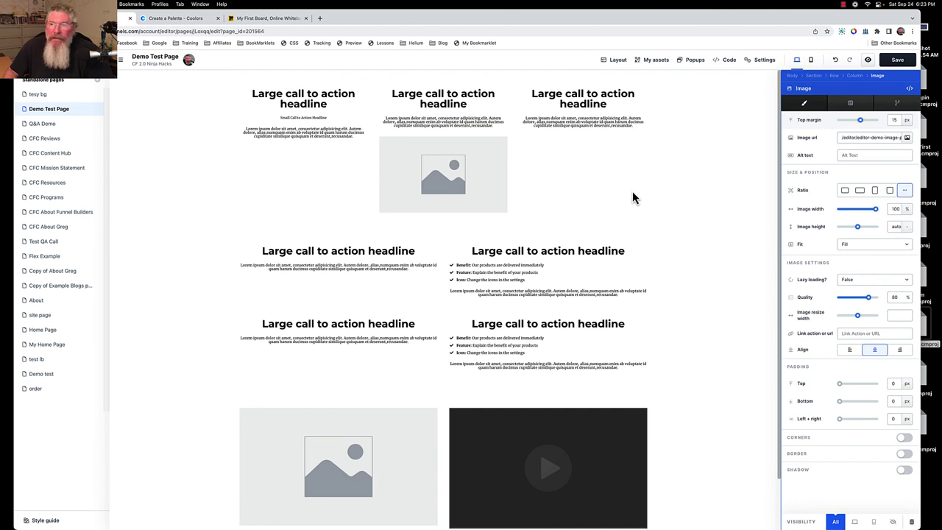
pyautogui.click(678, 200)
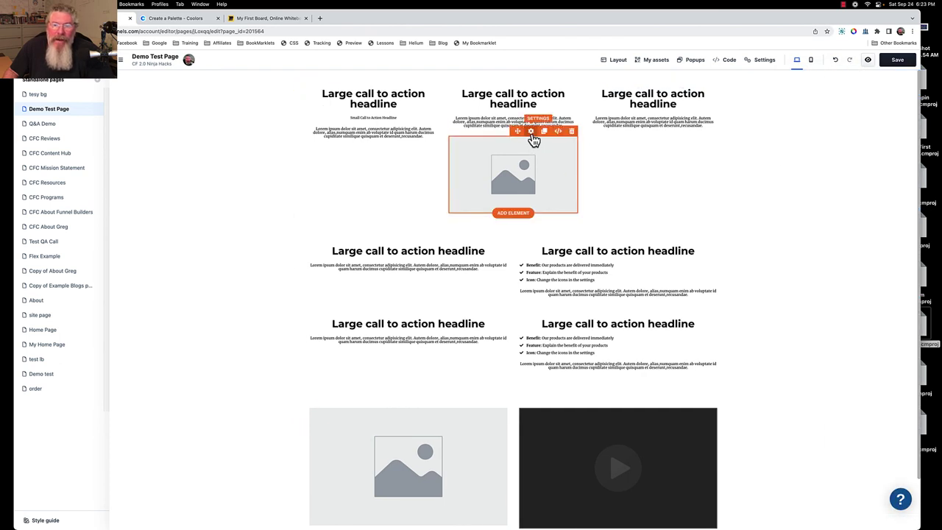
pyautogui.click(532, 134)
pyautogui.click(659, 197)
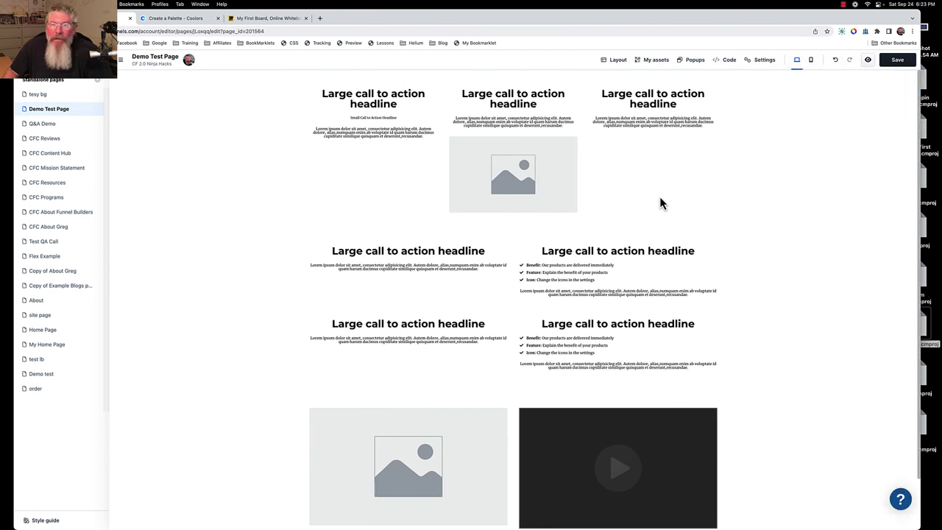